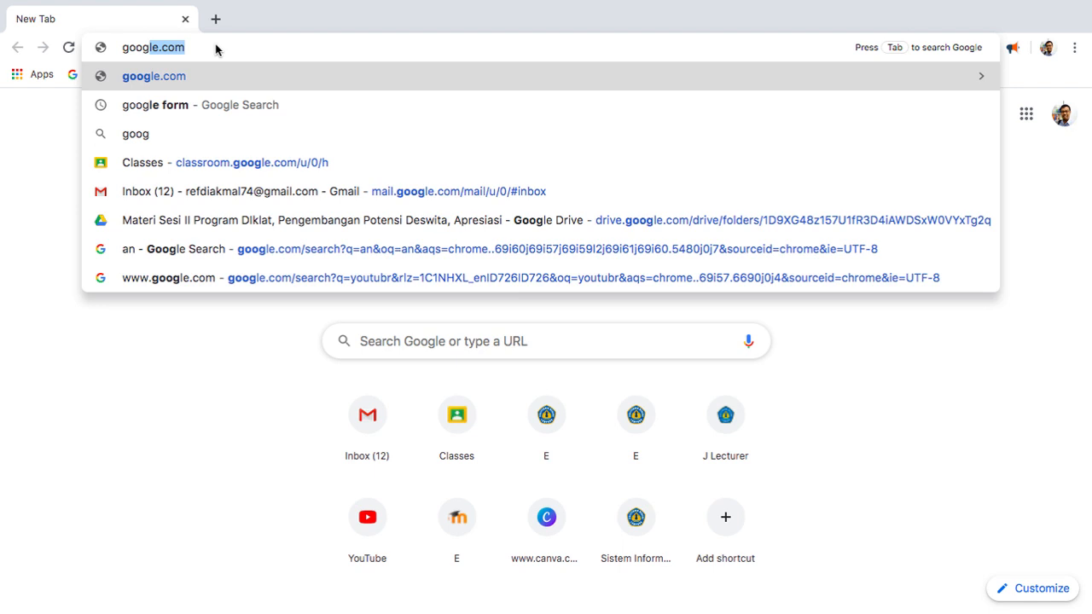
Step: Search Google for "google form", open the personal version of Google Forms and create a blank form
left_click(234, 105)
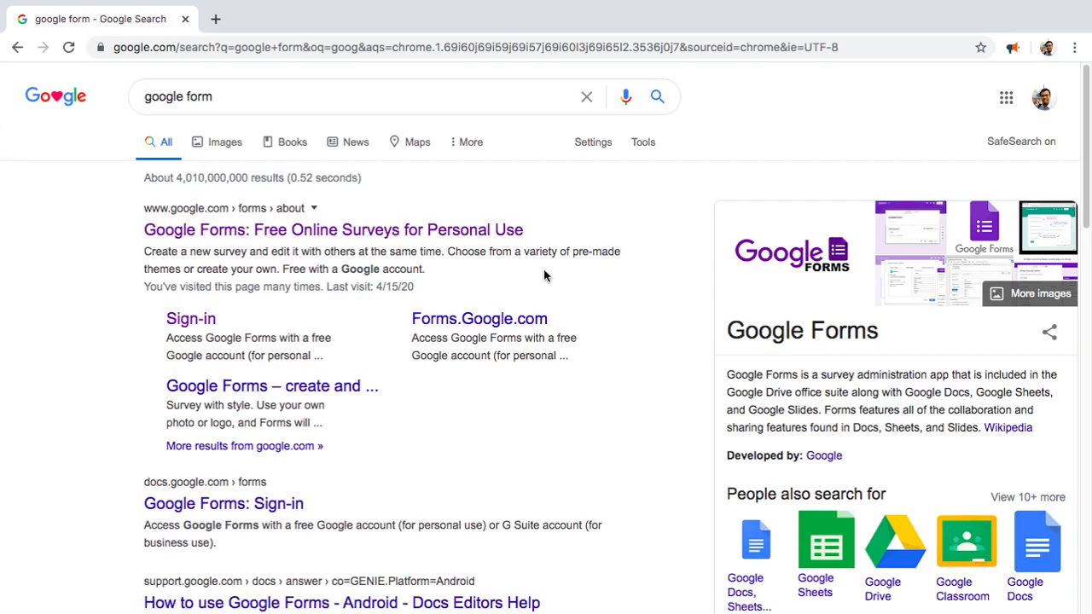
left_click(280, 236)
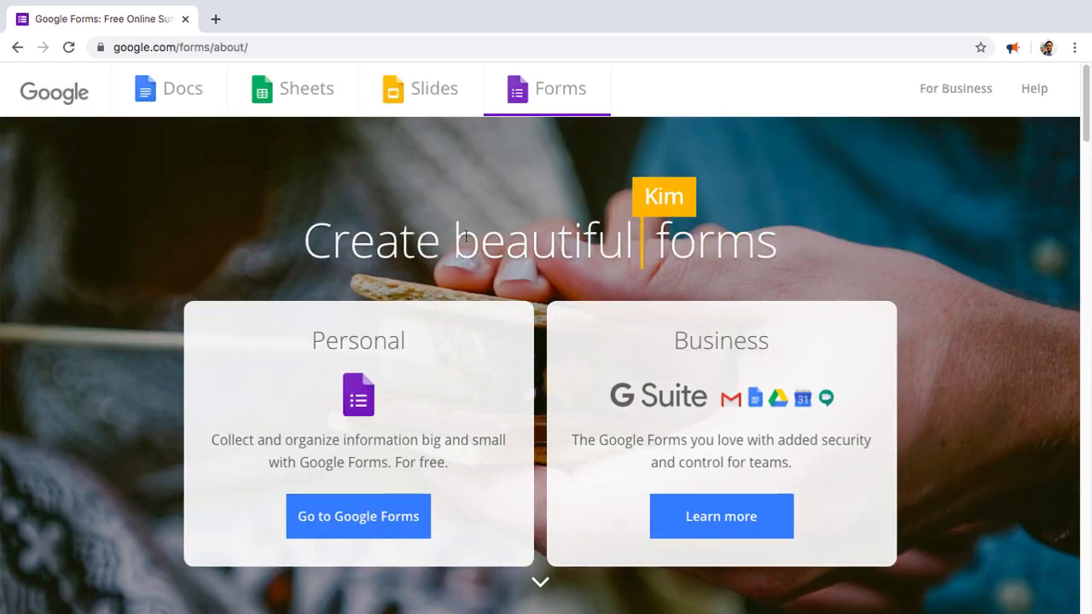
left_click(364, 523)
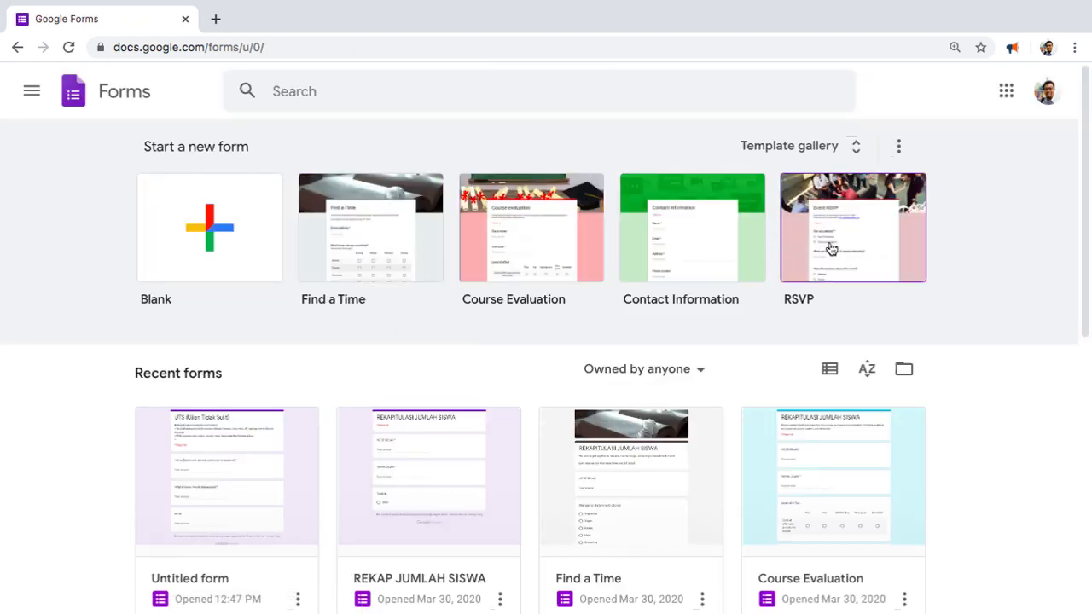
left_click(212, 228)
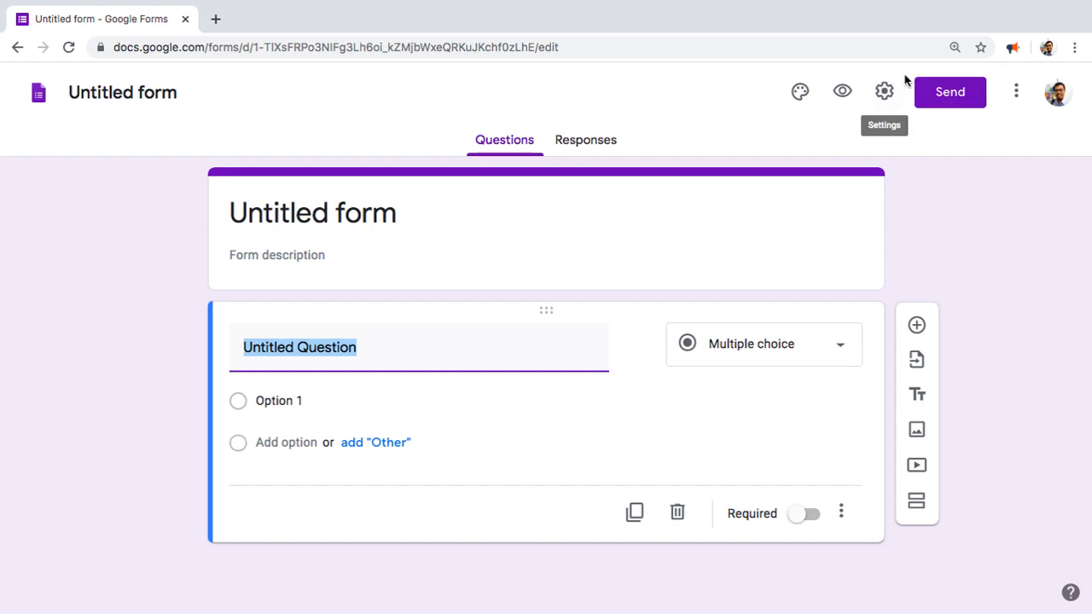
Step: Limit the form to 1 response in its general settings, leaving email collection off
left_click(884, 92)
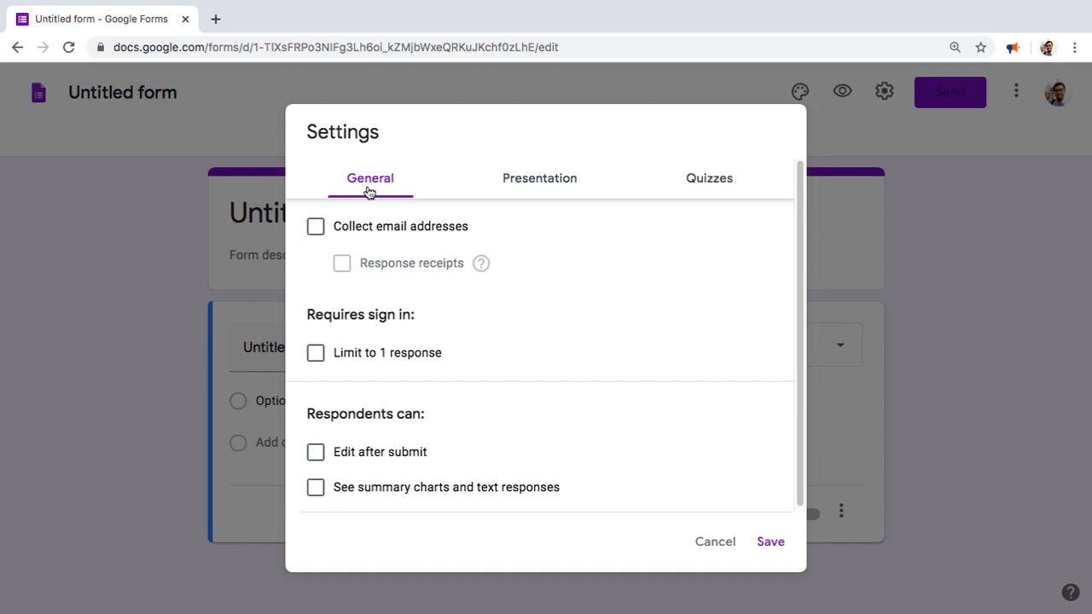
left_click(315, 227)
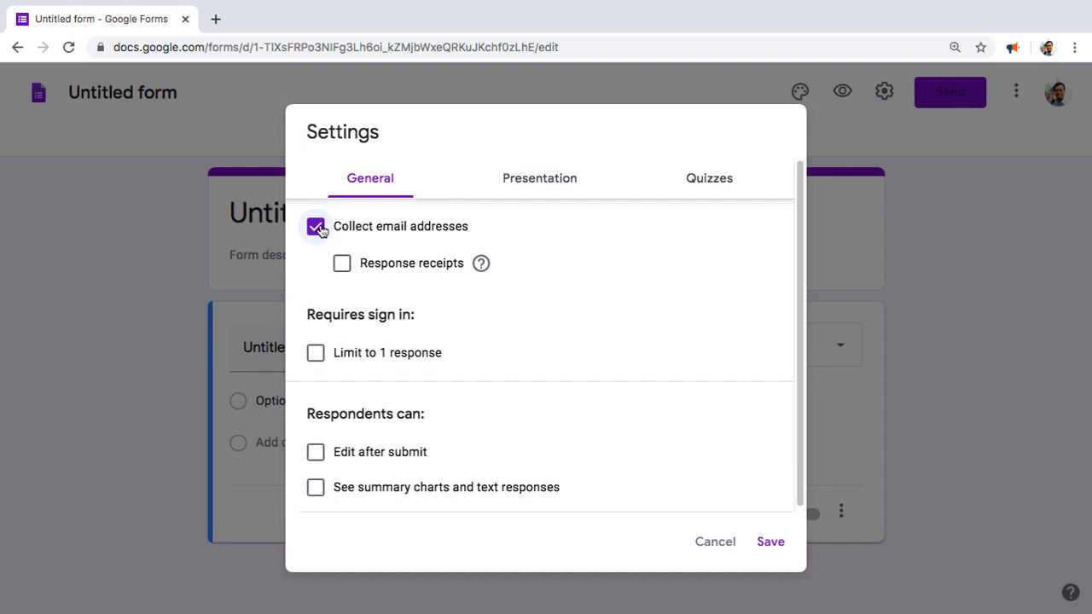
left_click(316, 227)
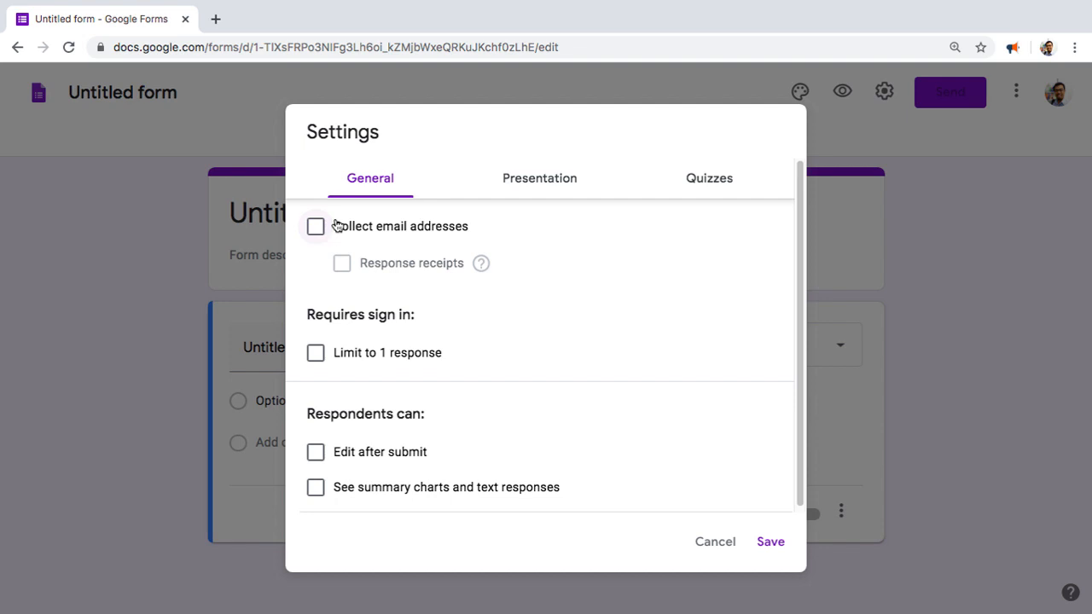
left_click(317, 355)
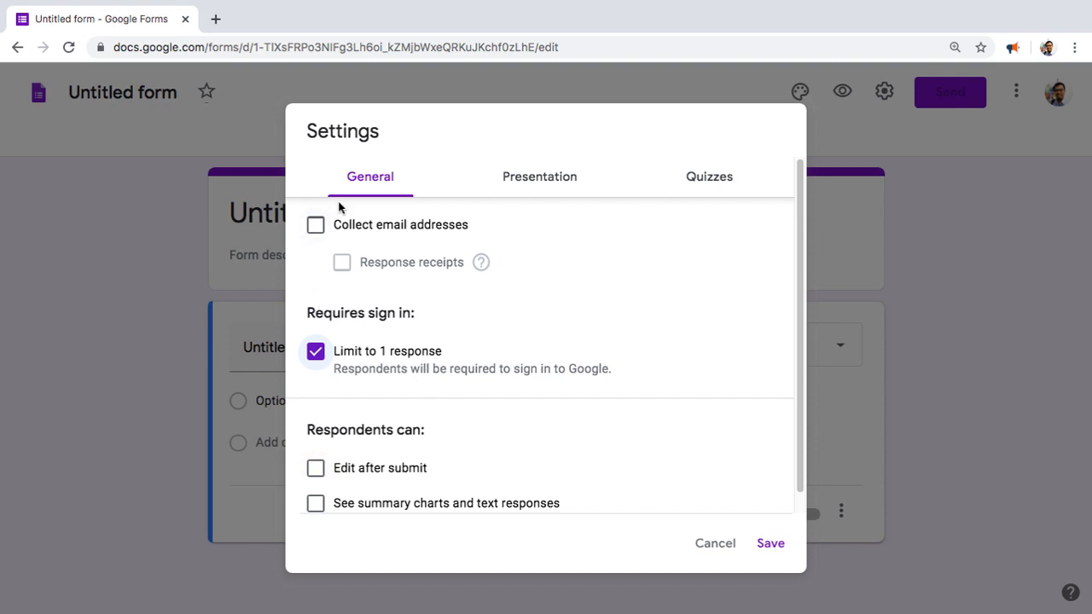
Step: Shuffle the question order and set the confirmation message to "jawaban kamu sudah aku terima ... kamu gitu ya ..."
left_click(534, 174)
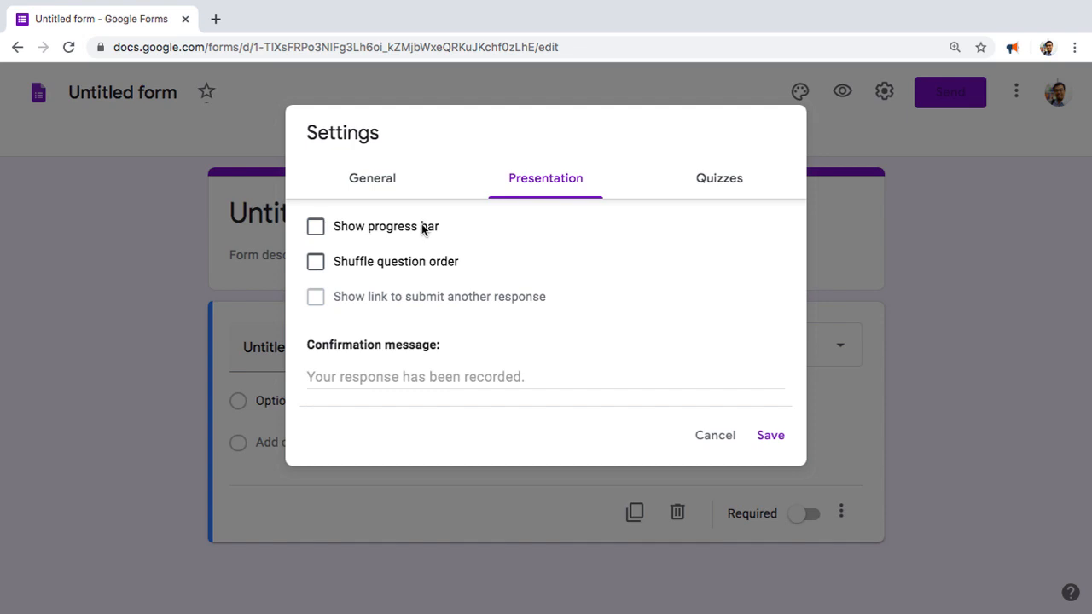
left_click(317, 264)
left_click(522, 377)
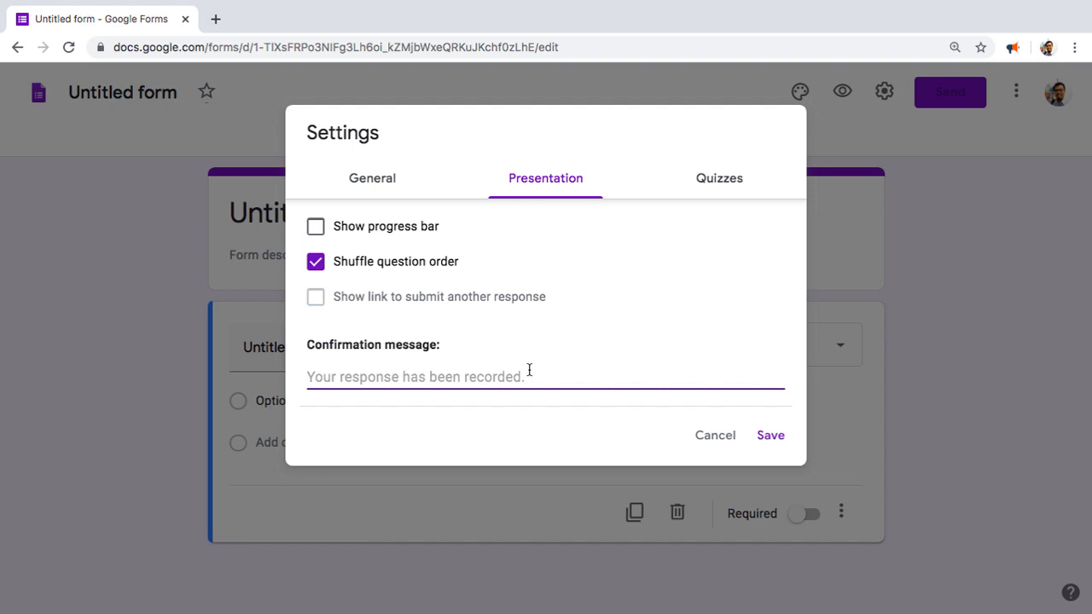
type("jawab")
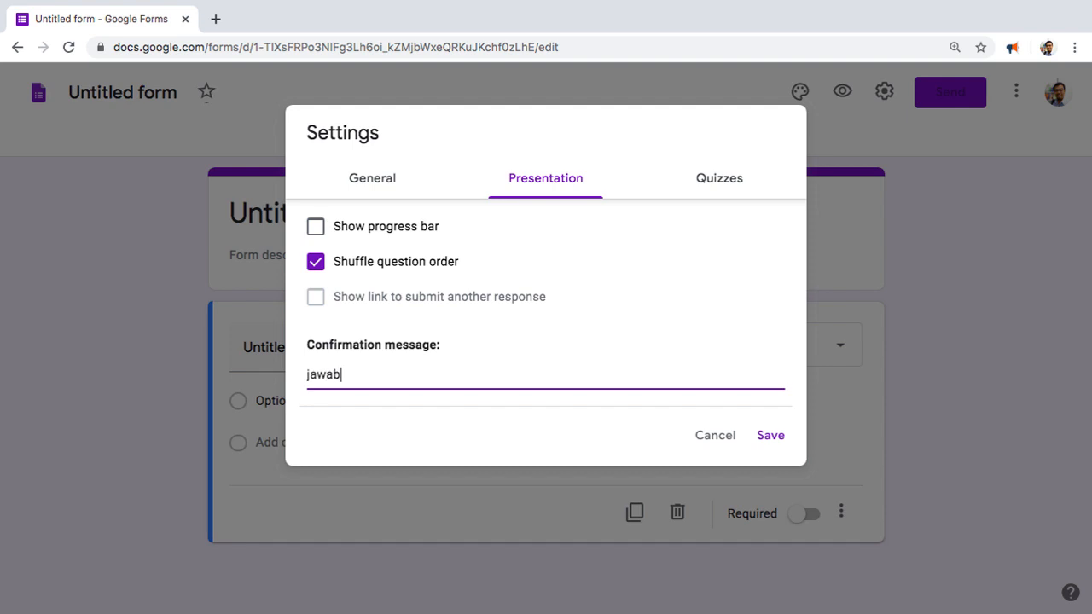
type("an kamu sudah aku")
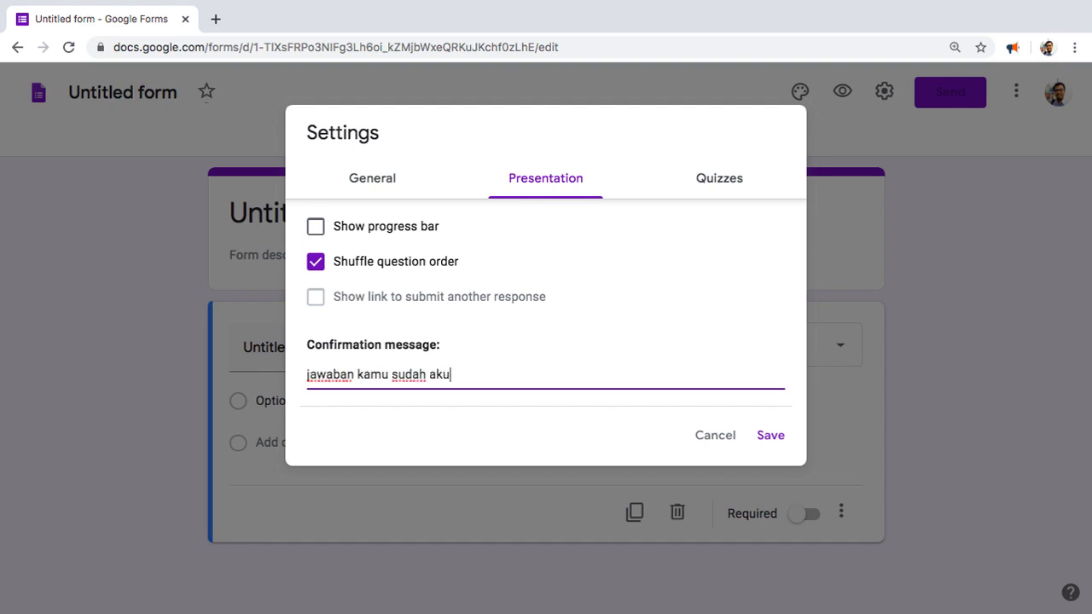
type(" terima ... kamu gitu ya ...")
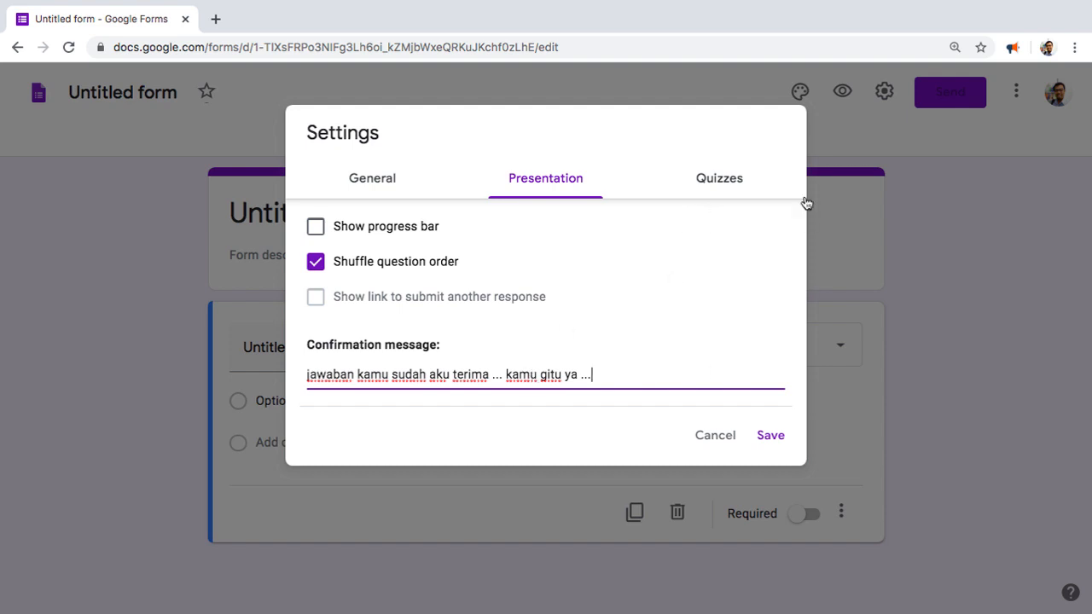
Step: Make the form a quiz with grades released later after manual review and missed questions shown, and save the settings
left_click(721, 179)
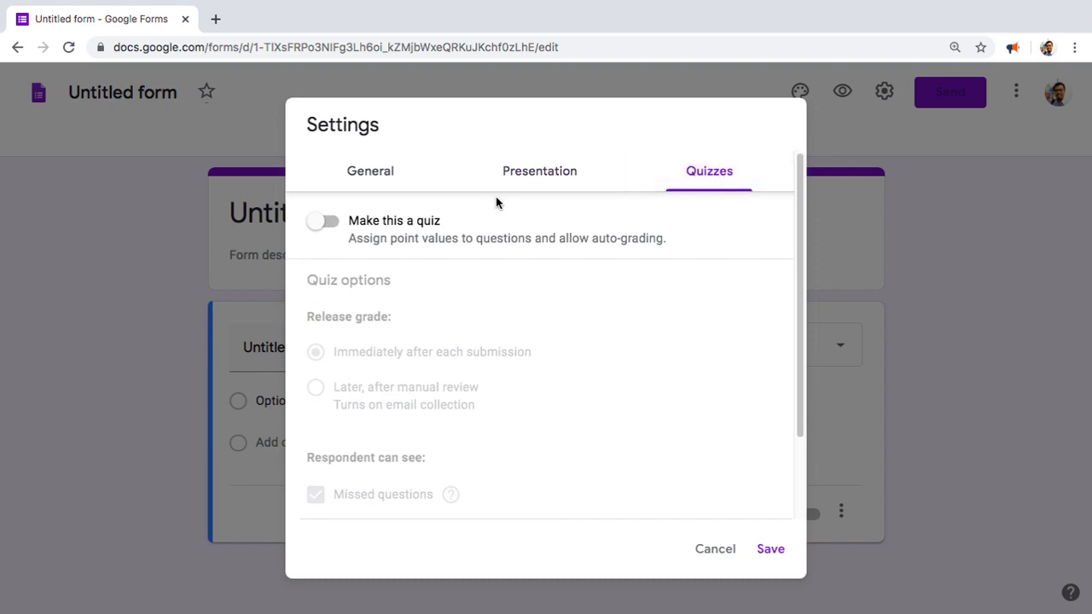
left_click(323, 223)
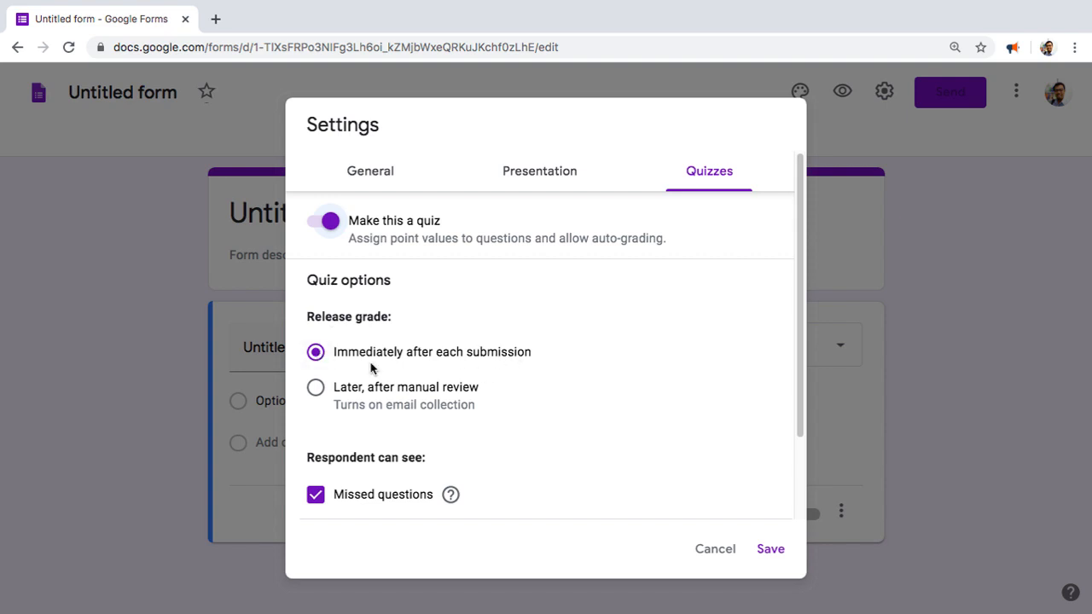
left_click(315, 388)
left_click(315, 502)
left_click(314, 501)
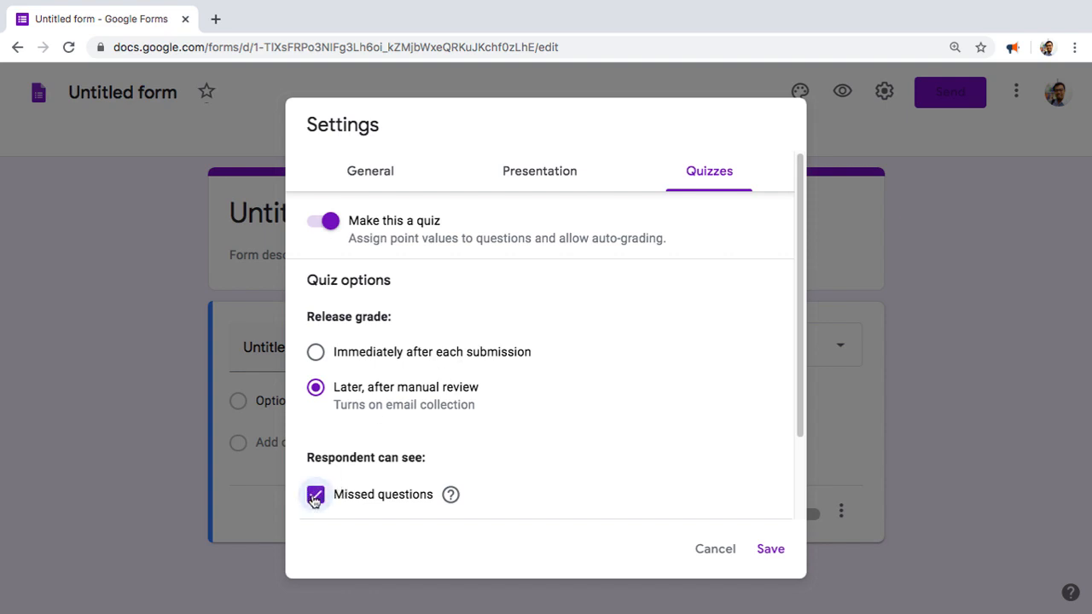
left_click(314, 500)
left_click(315, 501)
left_click(771, 549)
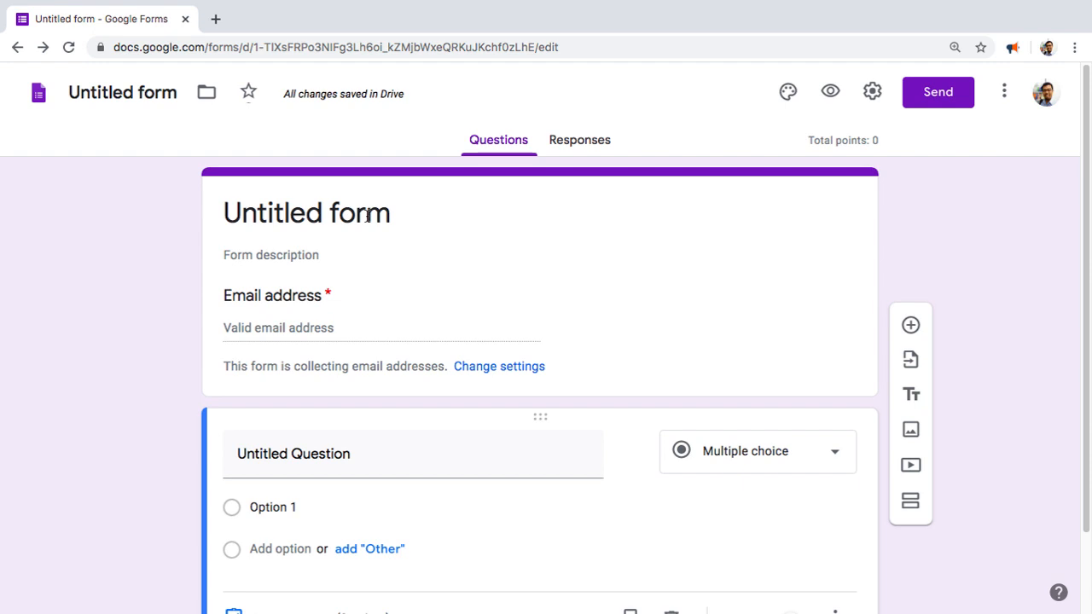
Step: Set the form's title to "UTS (Ujian Tidak Sulit)"
left_click(366, 212)
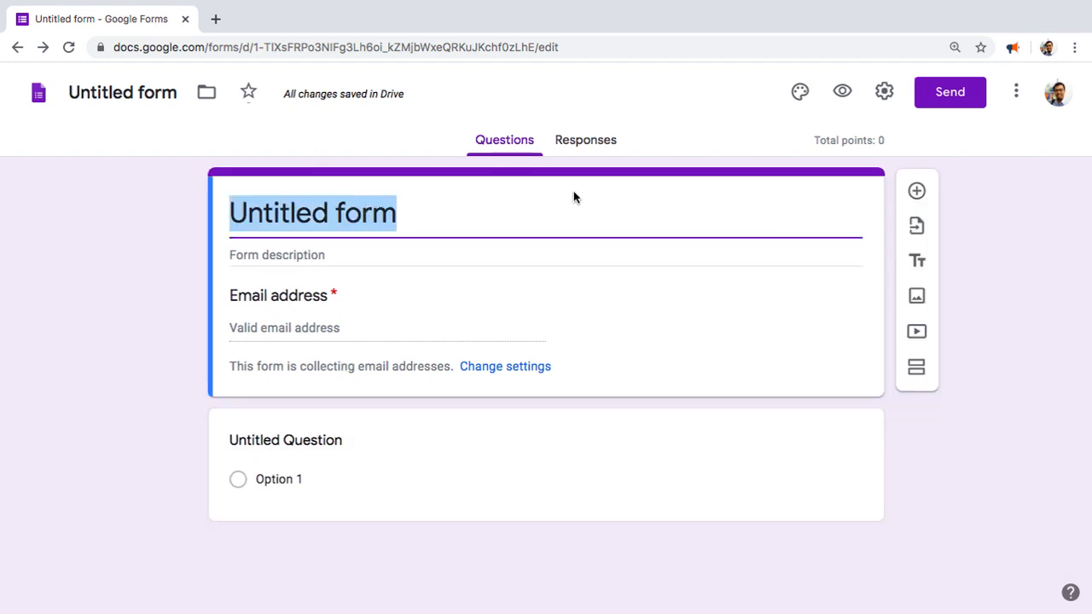
type("UTS (Ujian Tidak Sulit)")
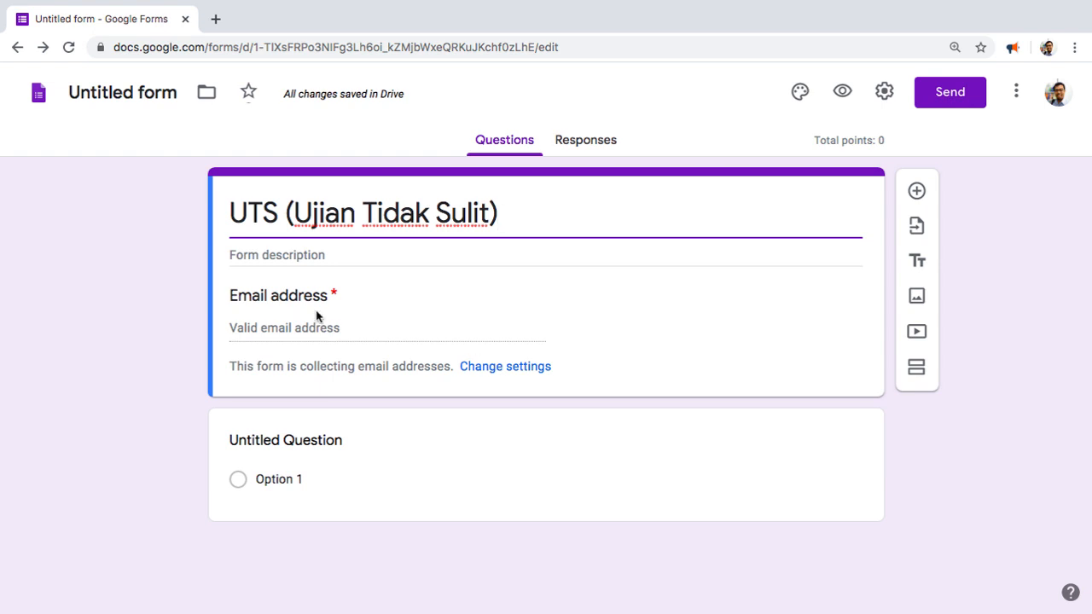
Step: Turn off the collection of email addresses in the form's settings and save them
left_click(517, 366)
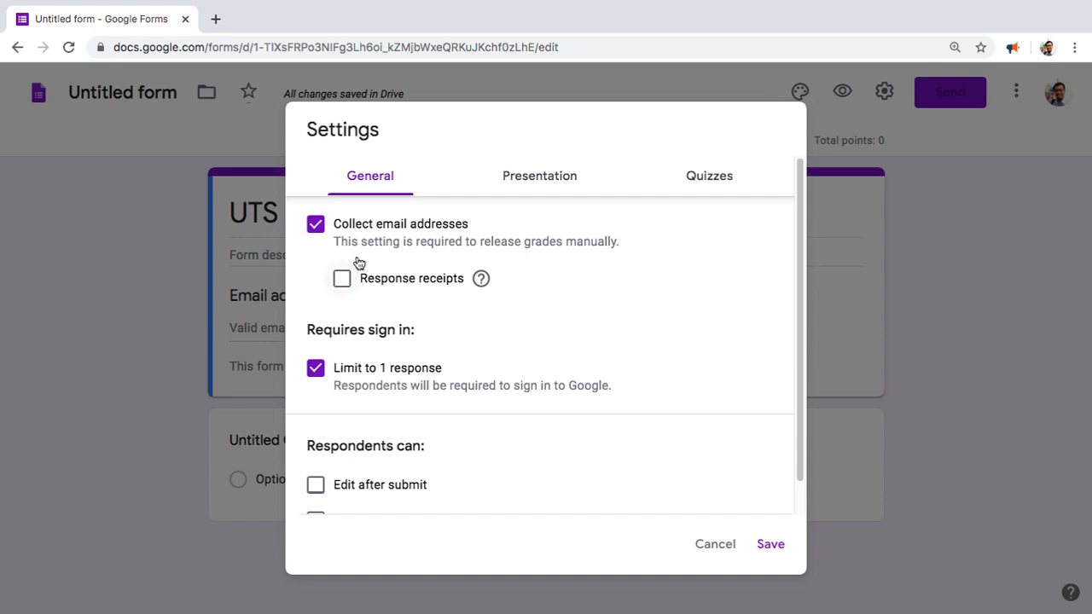
left_click(315, 227)
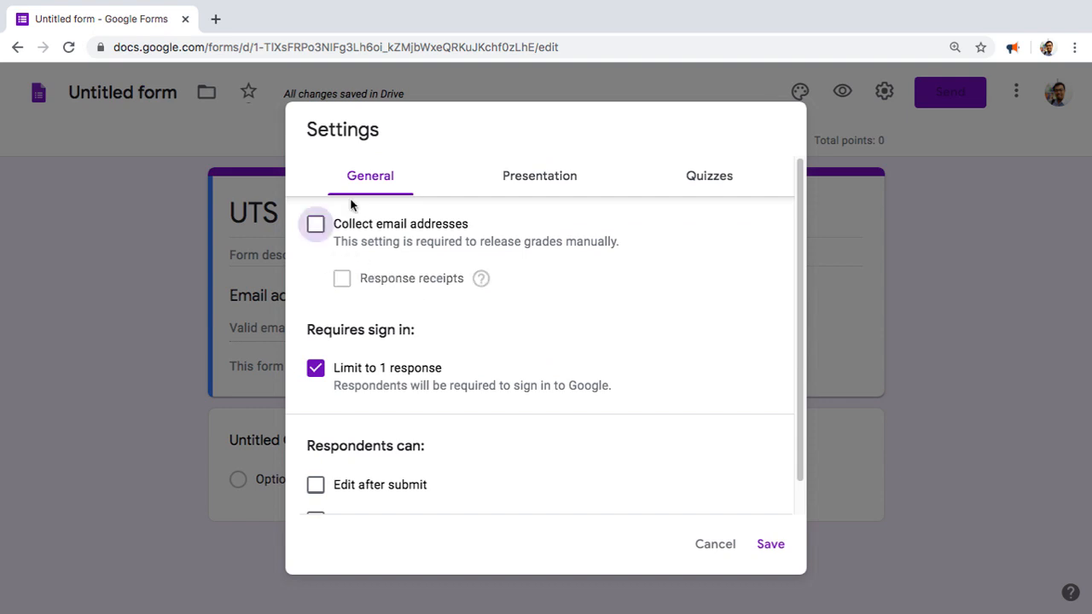
left_click(773, 550)
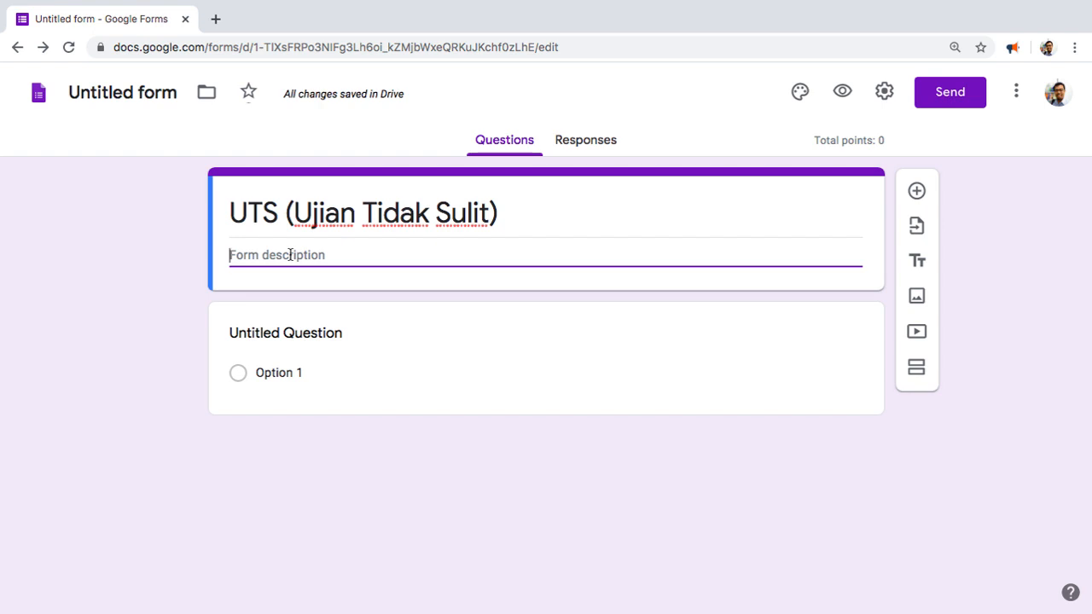
Step: Start the form description with the heading line "Petunjuk Pengerjaan Soal:"
type("Petunuj")
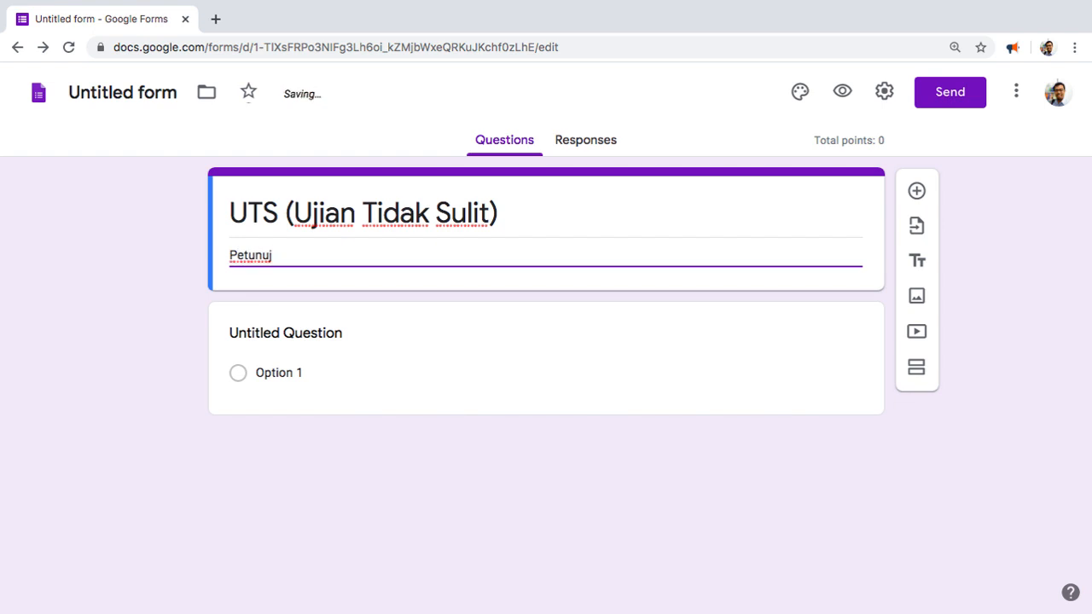
key("BackSpace")
key("BackSpace")
type("juk Pengerjaan ")
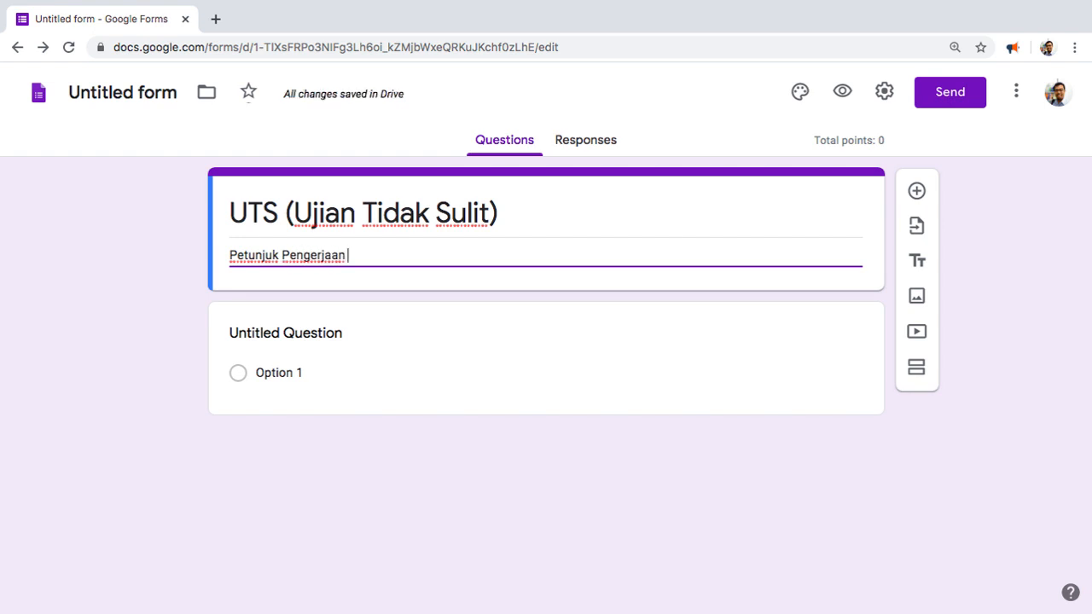
type("Soal;")
key("BackSpace")
type(":")
key("Return")
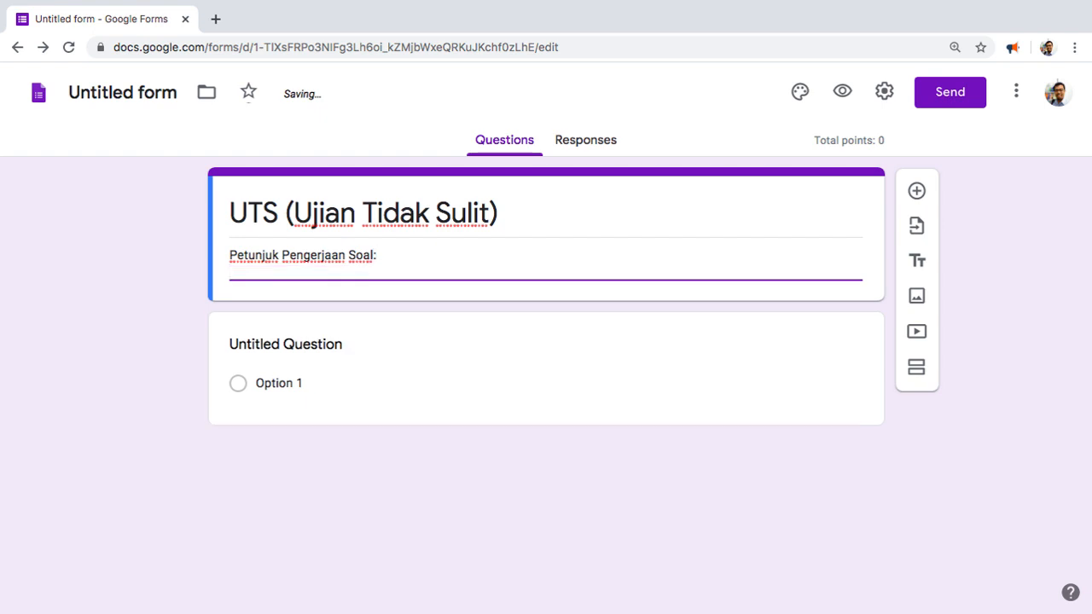
Step: Add the first instruction to the description: "> Dilarang membuka kamus, buku teksm apalagi membuka aib keluarga"
type("> Dilarang membuka kamus")
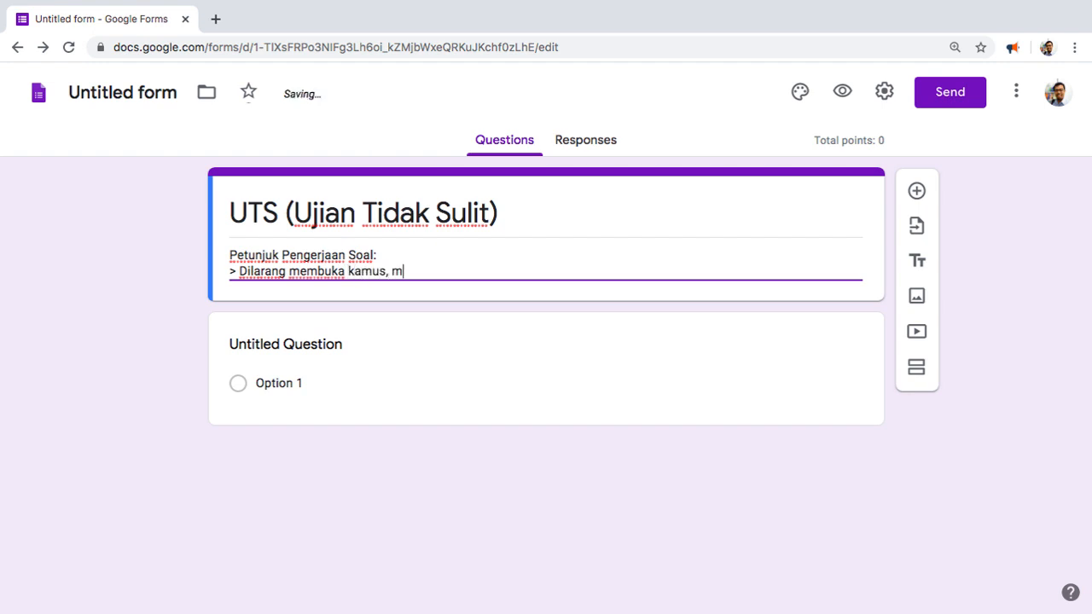
type(", buku teksm apalagi membuka aib keluarga")
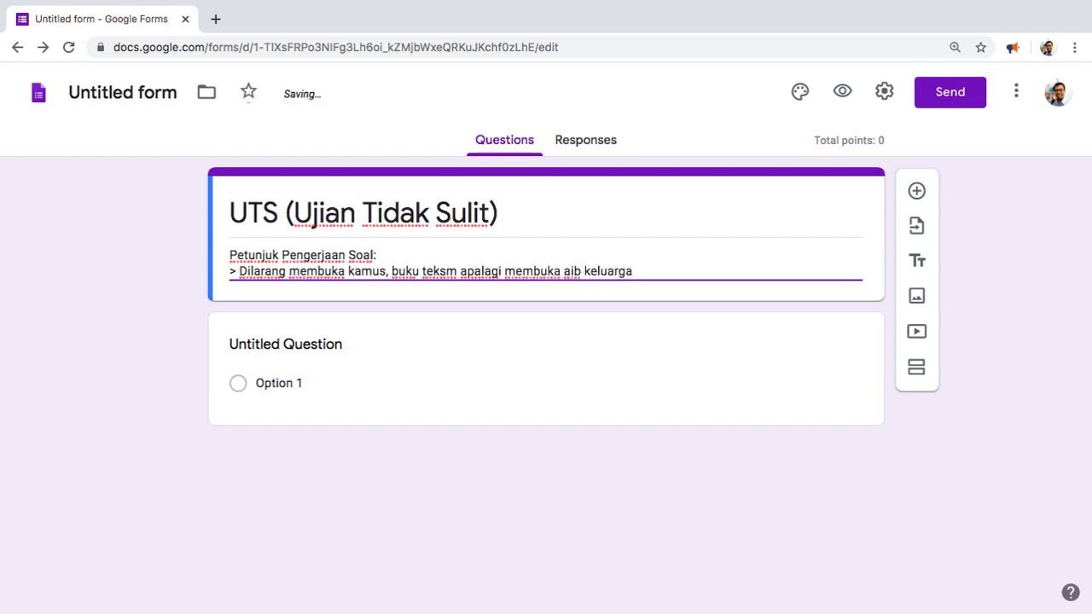
key("Return")
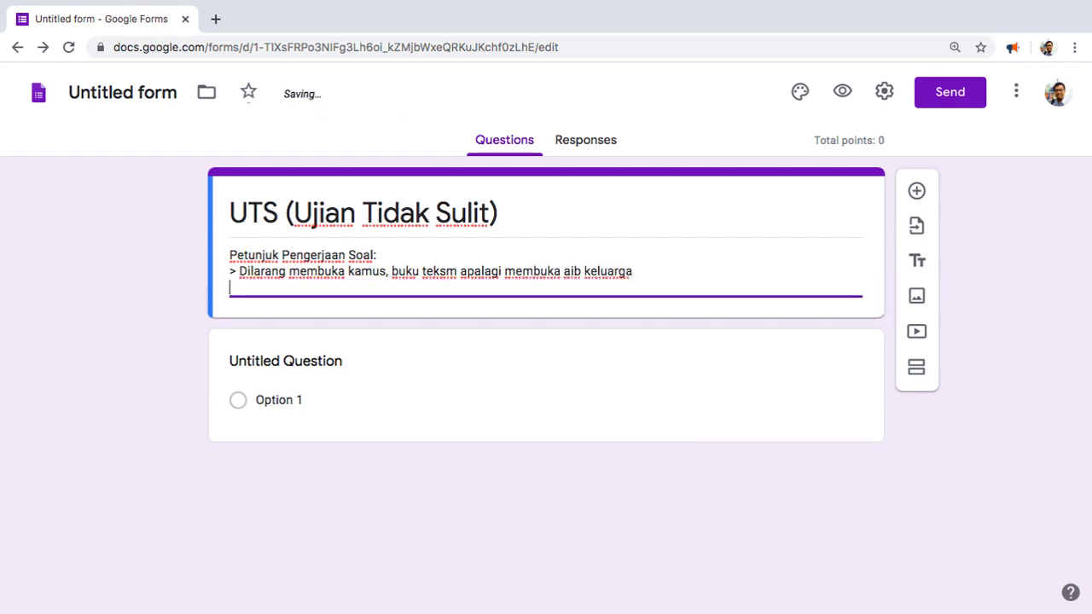
Step: Add the second instruction to the description: "> Pilih jawaban yang pasti , jangan yang hanya memberi harapan harapan kosong"
type("> Pilih jawaban ")
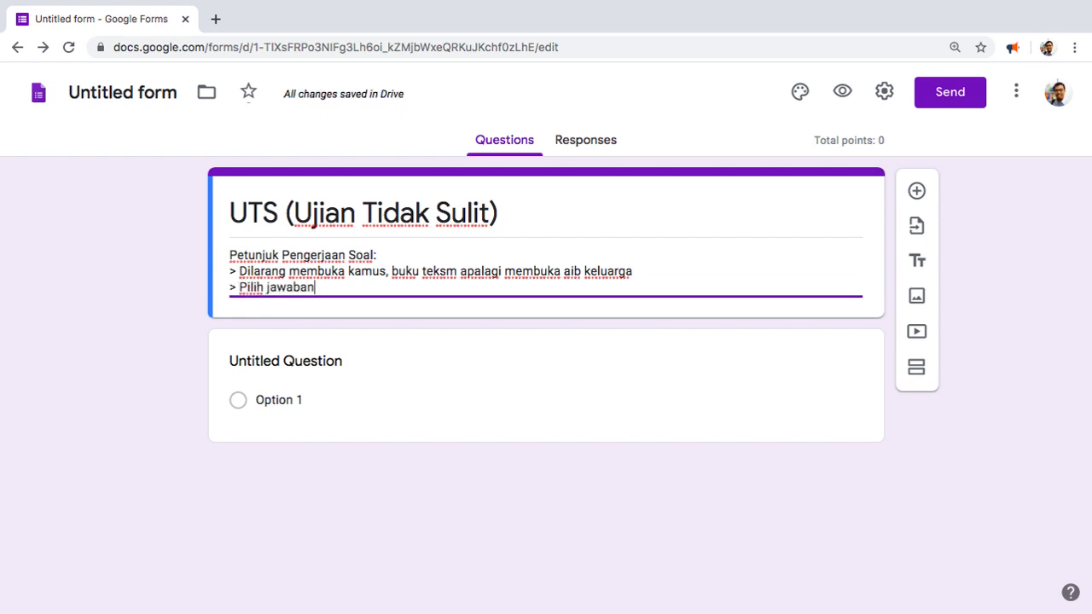
type("yang pasti , jangan")
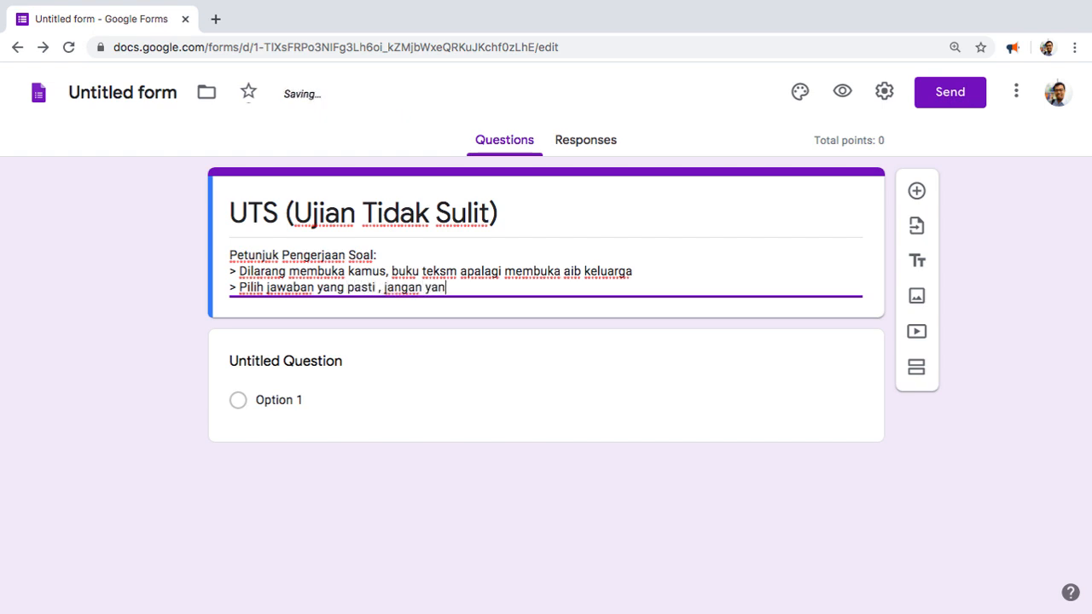
type(" yang hanya memberi harapan")
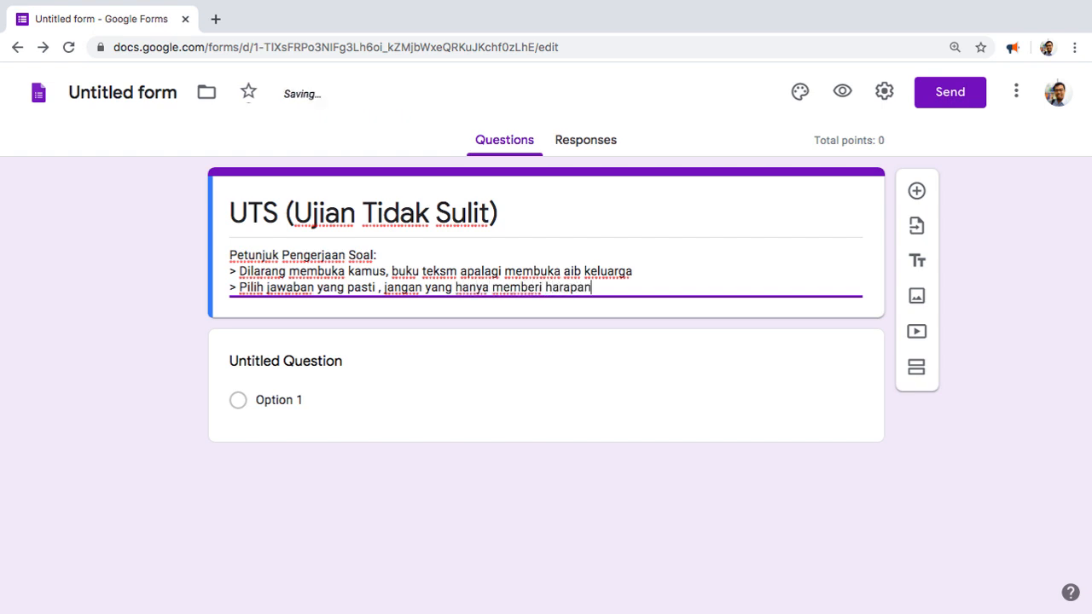
type(" harapan kosong")
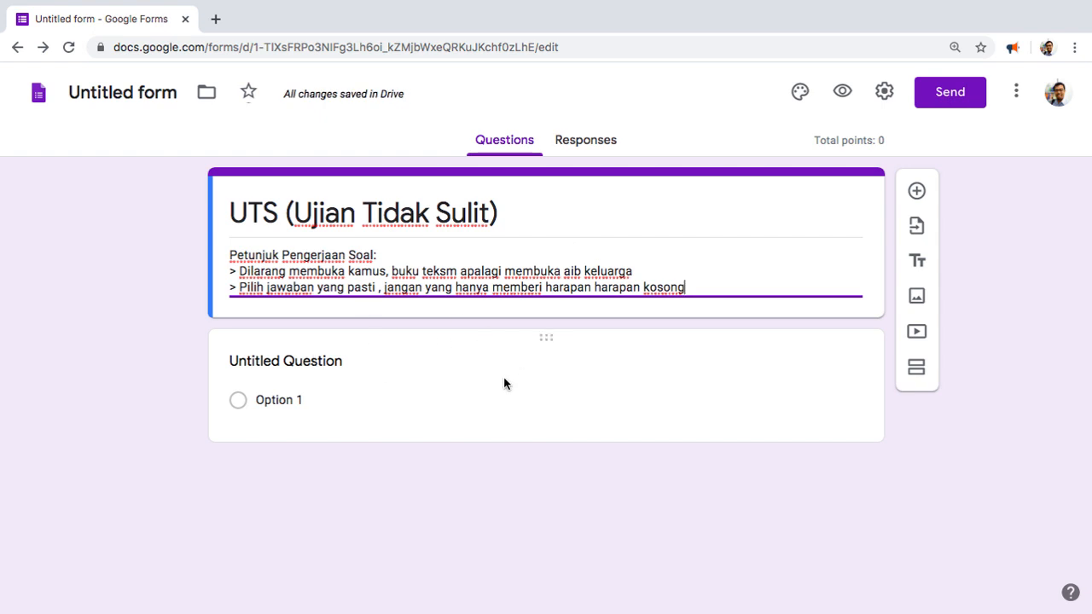
Step: Replace the untitled question's text with "Name" to make it a short-answer question
left_click(354, 384)
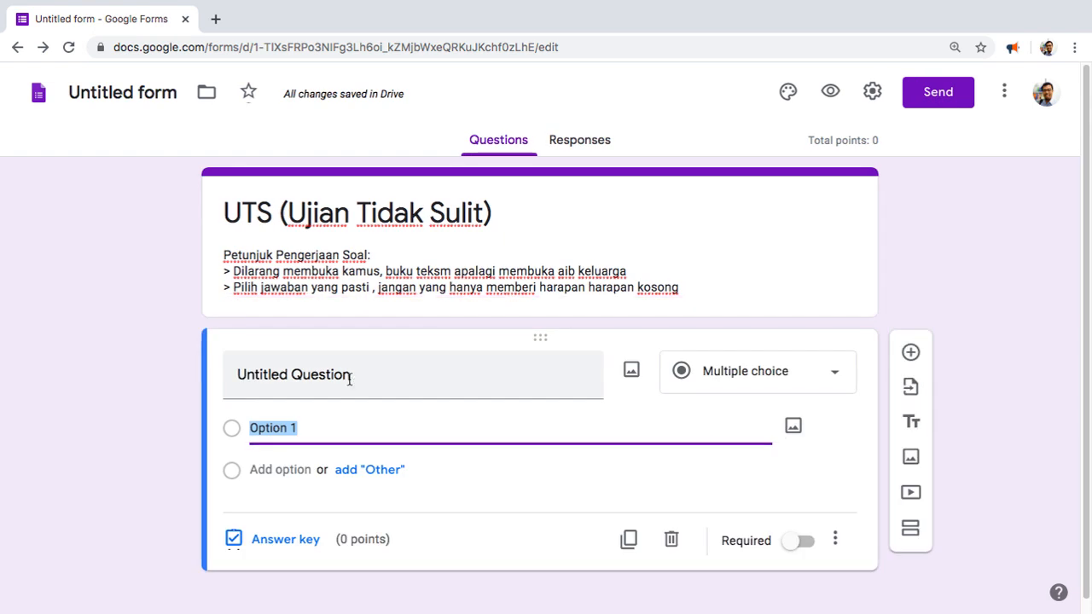
left_click(347, 373)
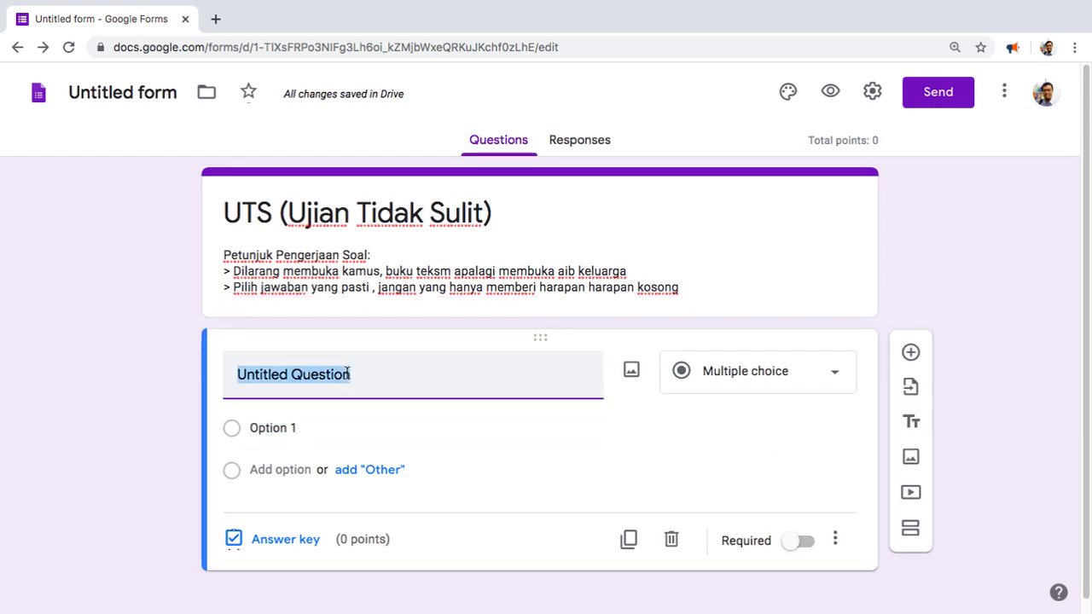
type("Name")
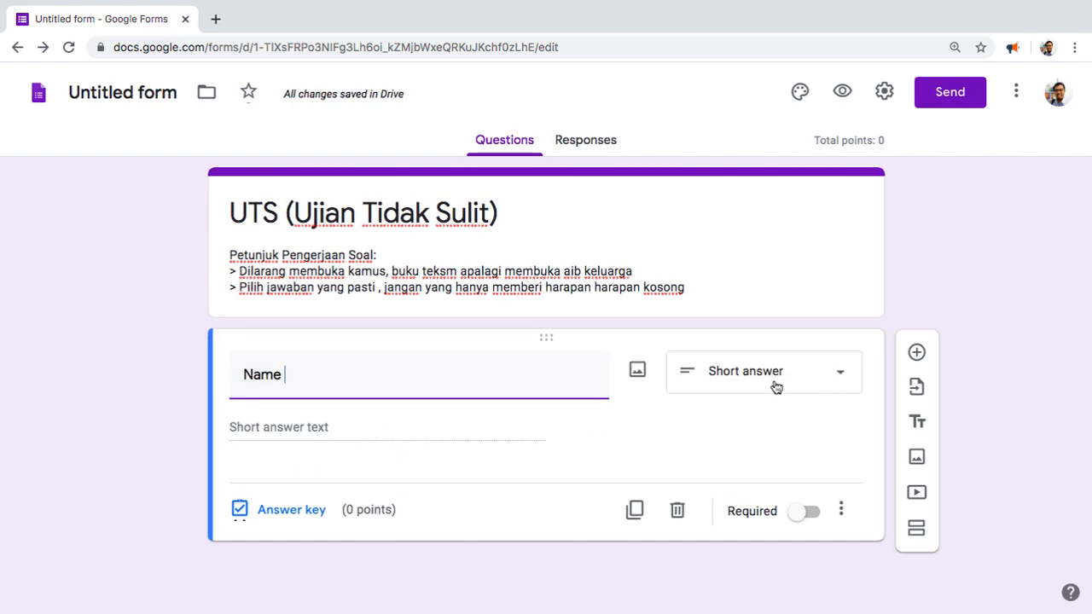
Step: Keep the "Name" question as a short answer and make it required
left_click(839, 374)
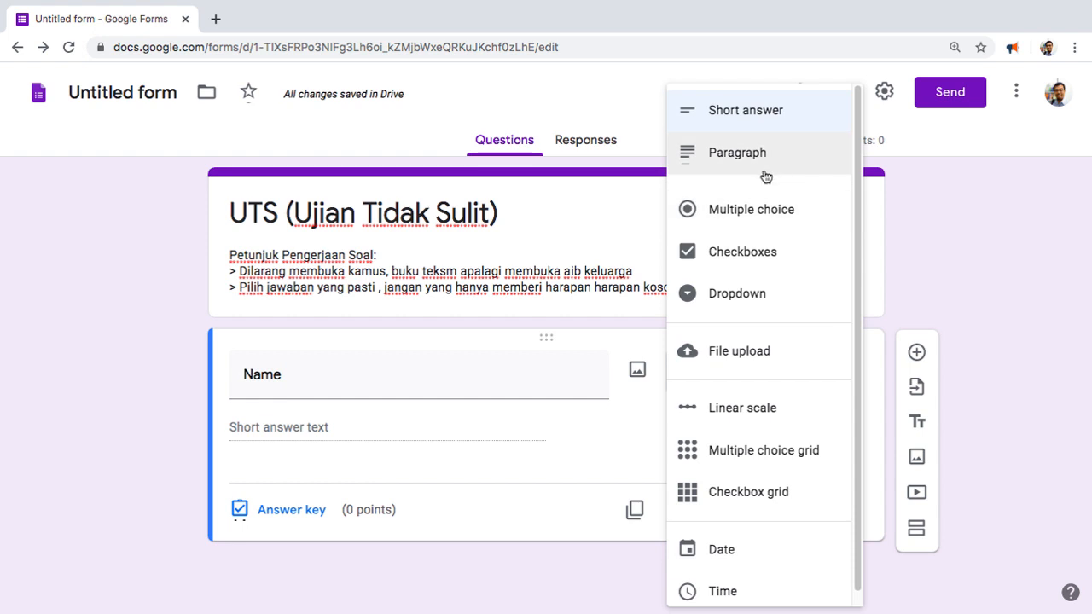
left_click(768, 111)
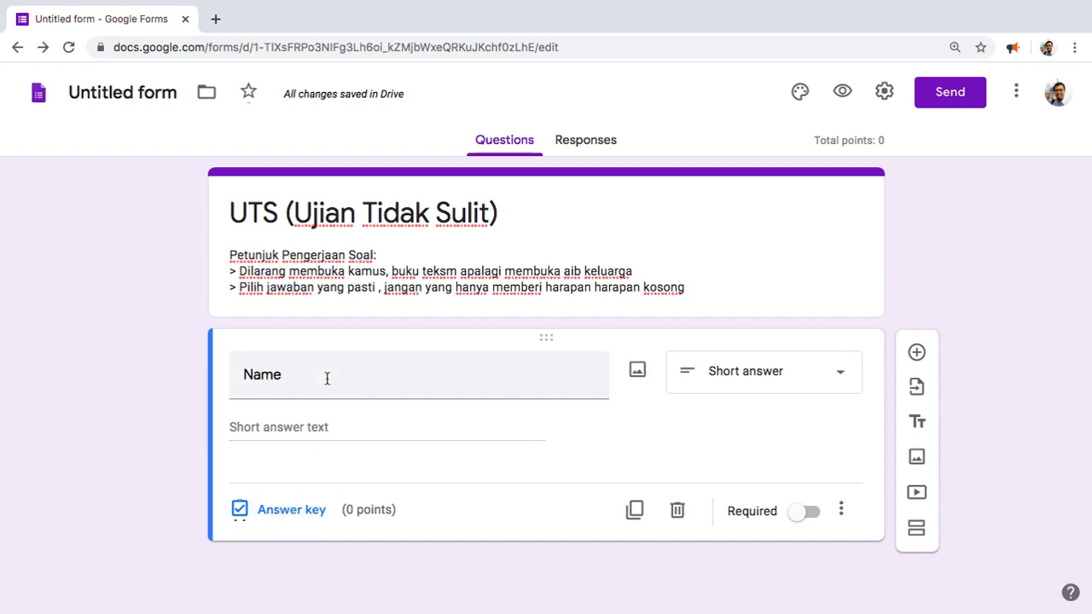
left_click(796, 521)
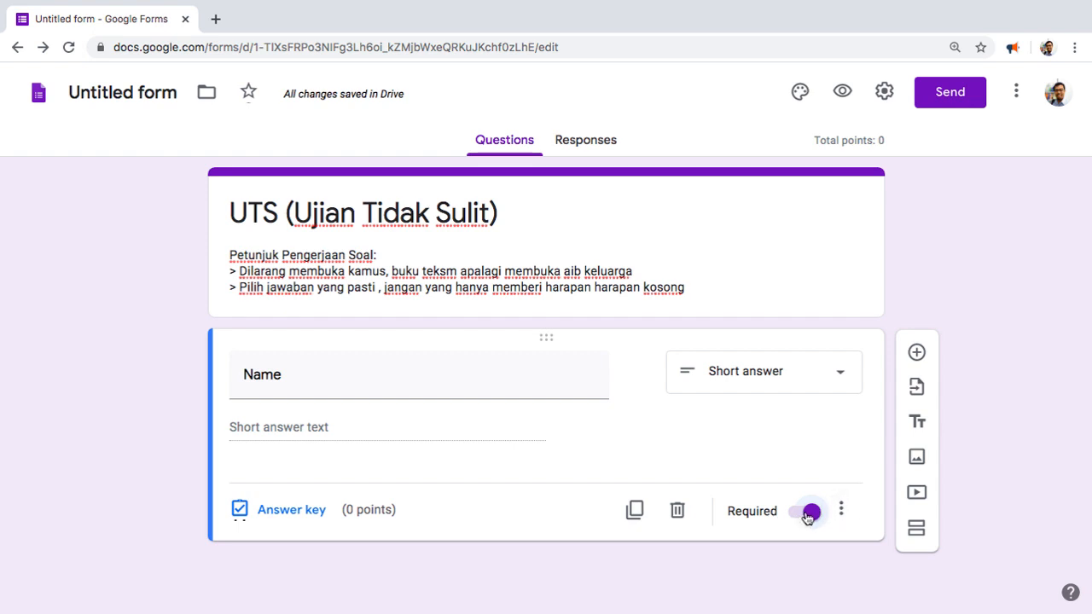
Step: Add a required short-answer question titled "NPM" below the "Name" question, without number validation
left_click(918, 352)
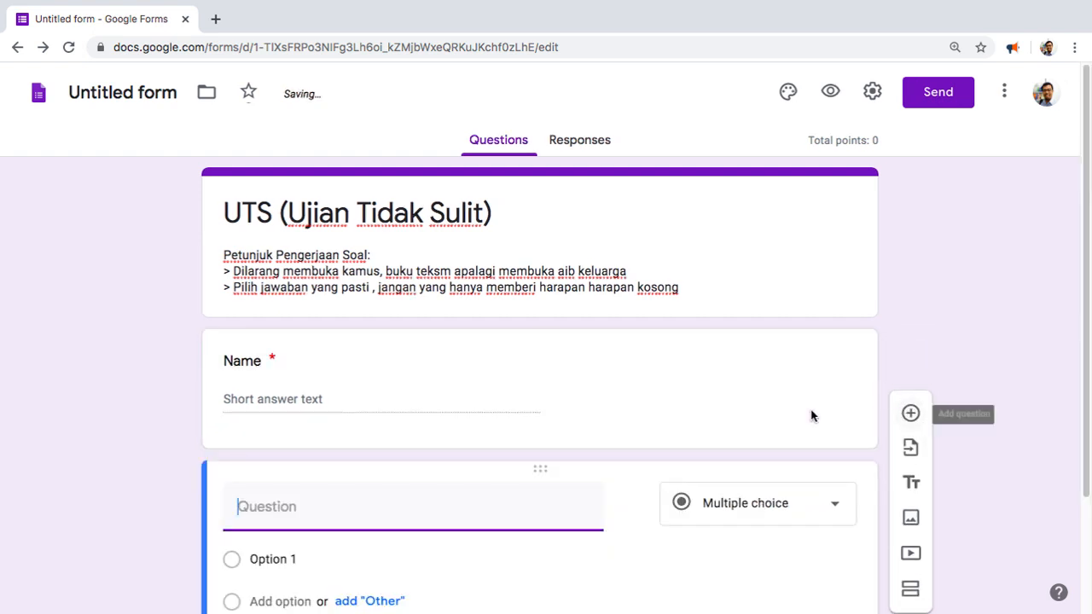
type("NPM")
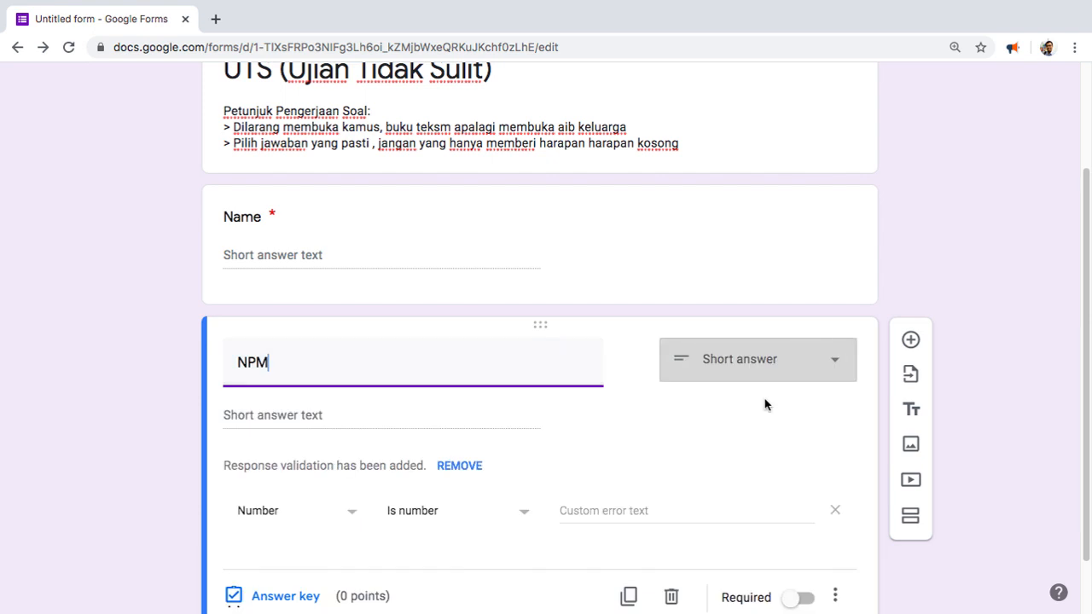
left_click(835, 367)
left_click(731, 212)
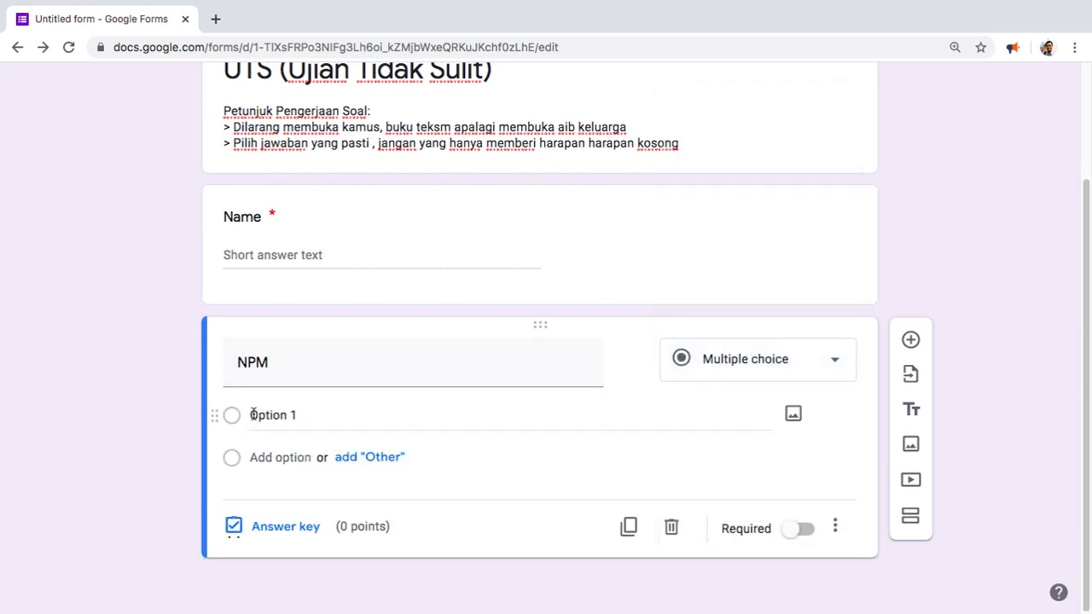
left_click(832, 365)
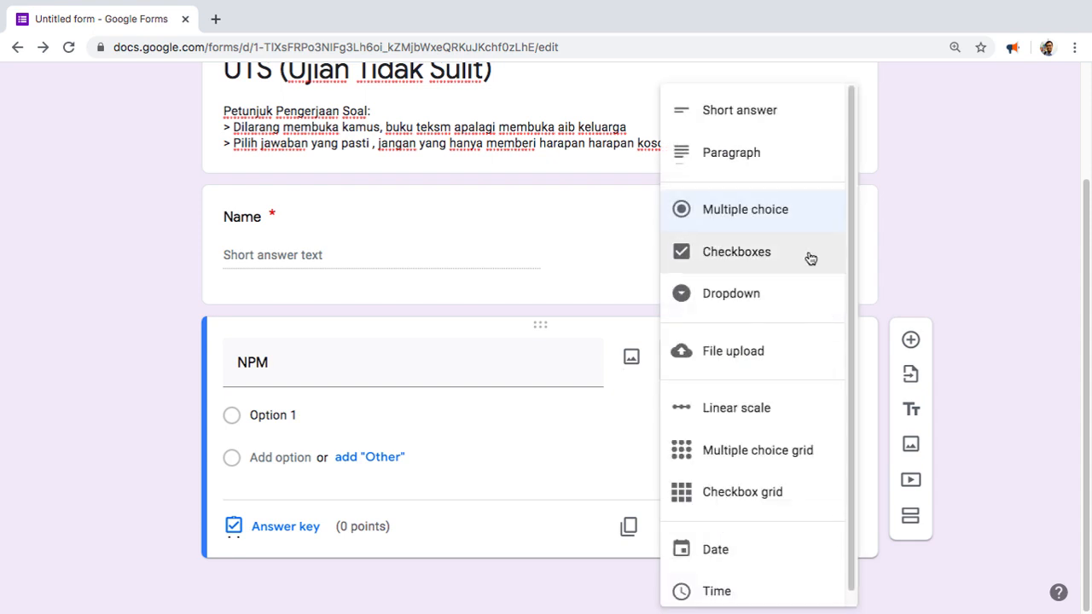
left_click(759, 127)
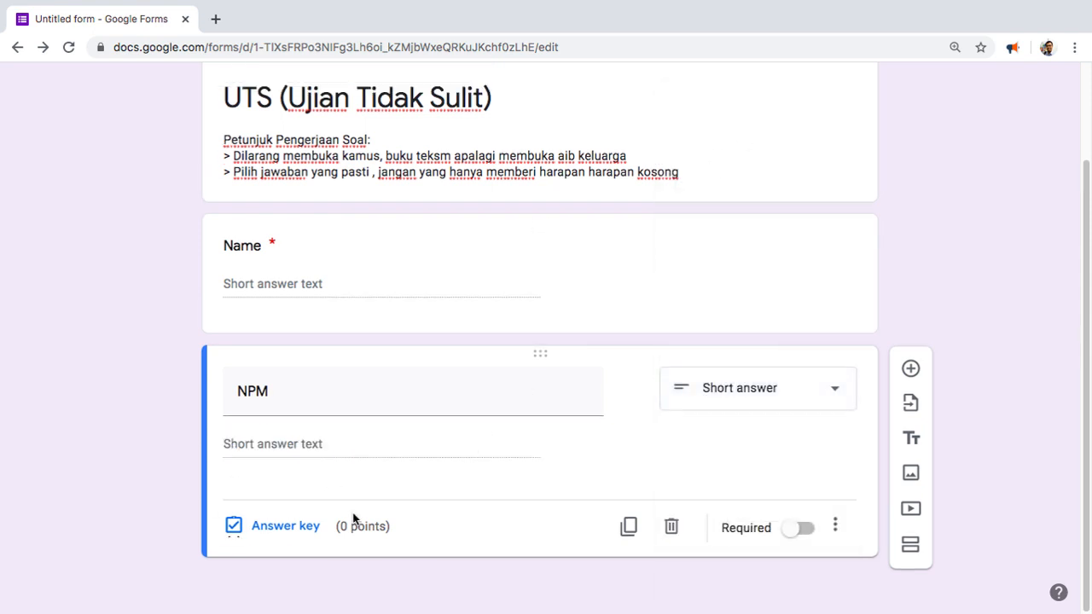
left_click(800, 528)
Step: Add a required short-answer question titled "Berat Badan" below the "NPM" question
left_click(910, 367)
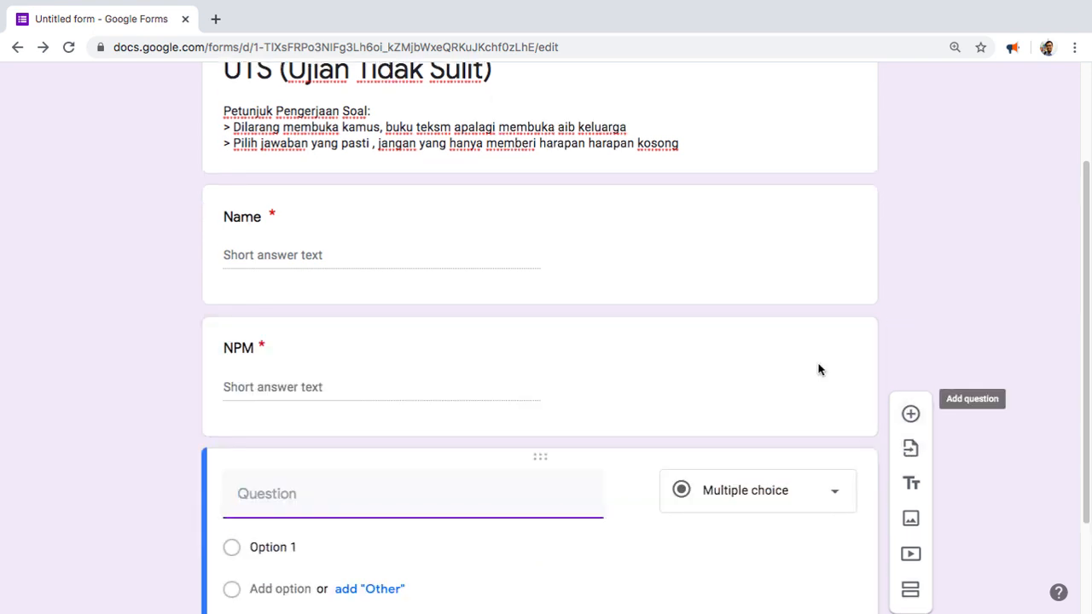
type("Berat")
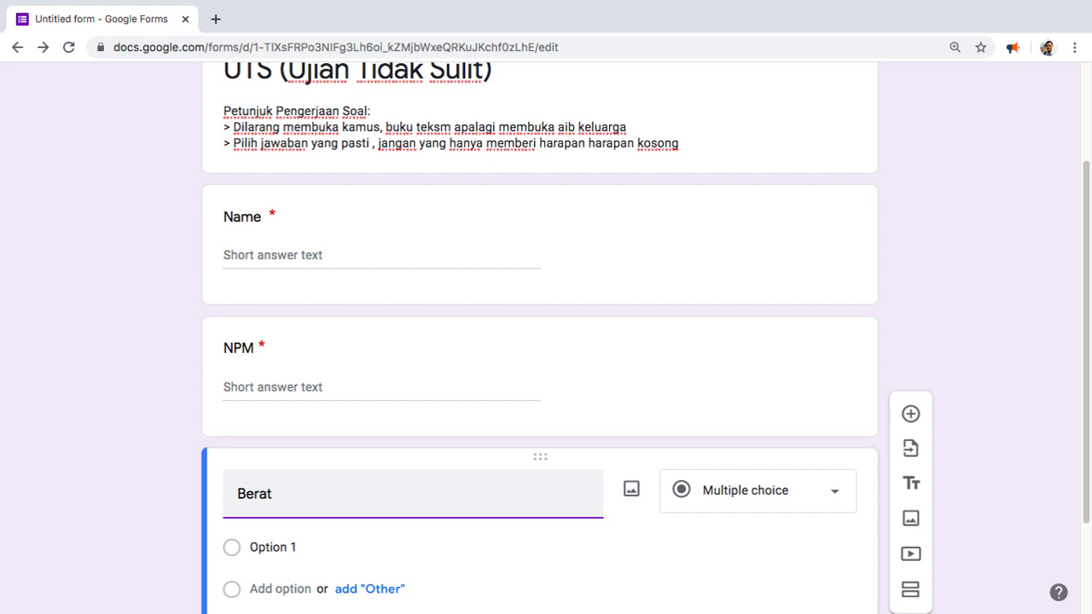
type(" Badan")
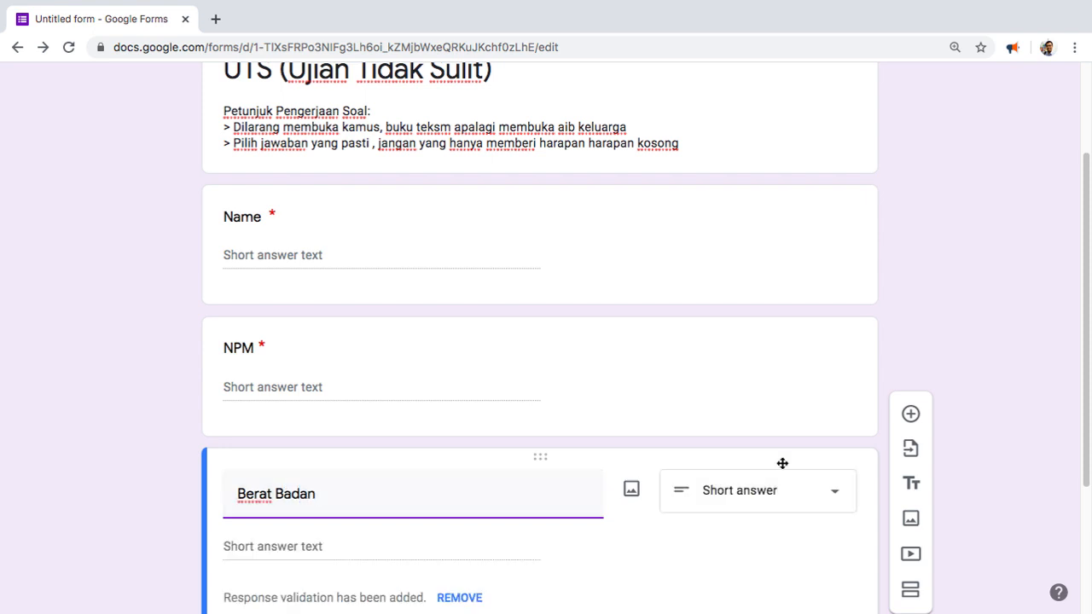
scroll(838, 504, "down", 3)
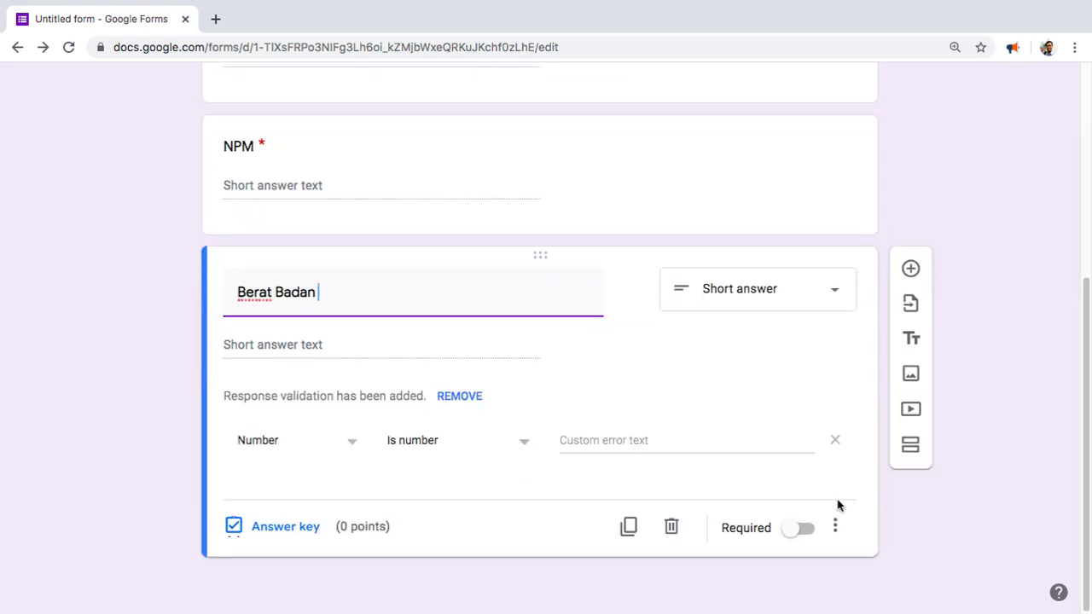
left_click(789, 529)
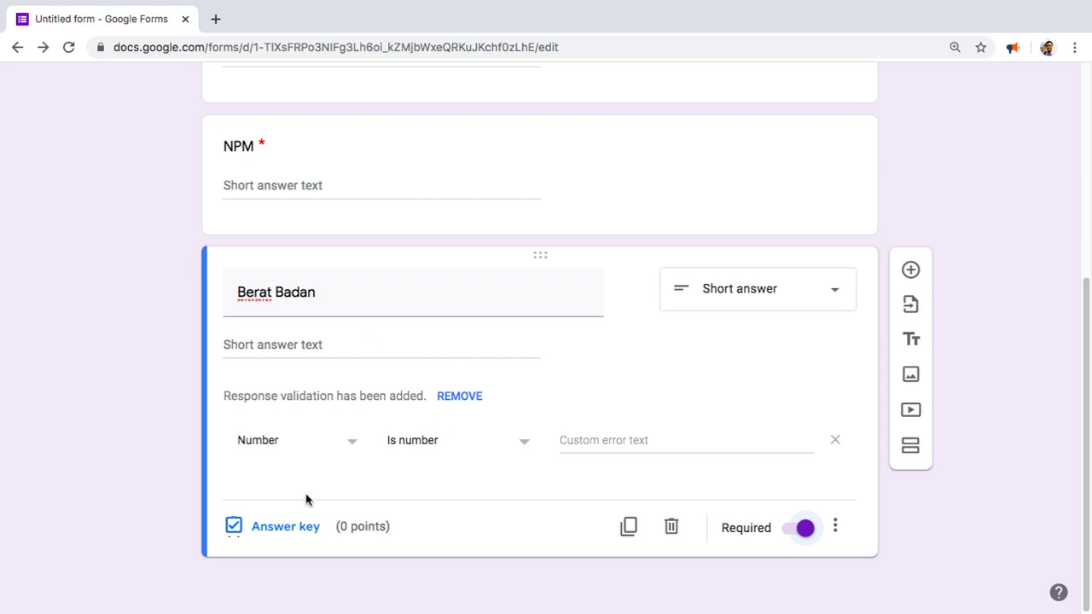
Step: Remove the response validation from the "Berat Badan" question
scroll(410, 356, "up", 4)
scroll(410, 353, "down", 3)
scroll(411, 362, "down", 1)
left_click(453, 396)
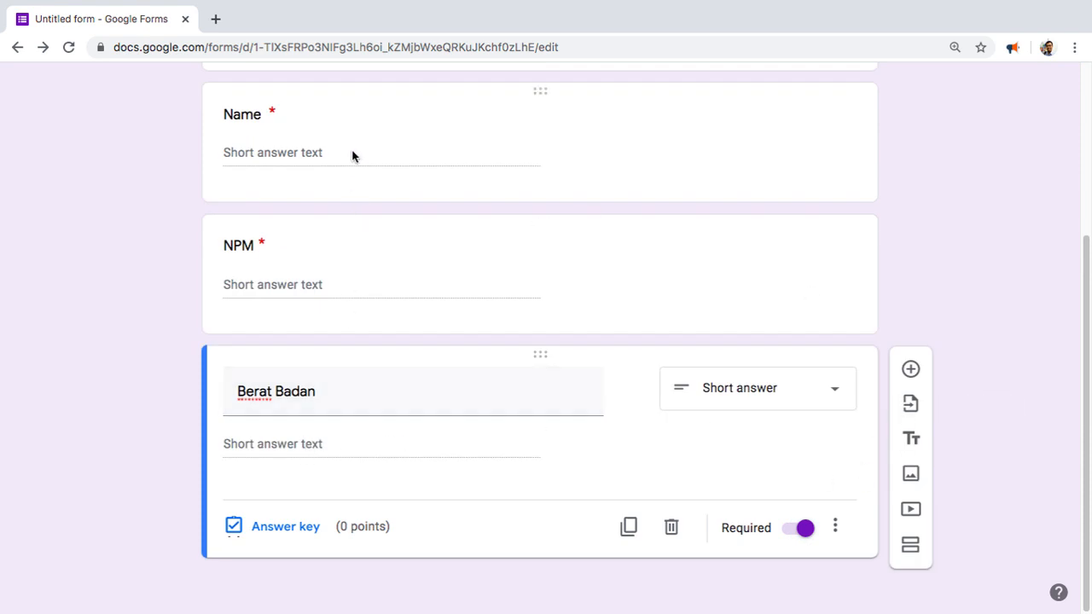
Step: Add a new section after the "Berat Badan" question and title it "Choose The correct Answer"
left_click(910, 546)
scroll(395, 456, "down", 2)
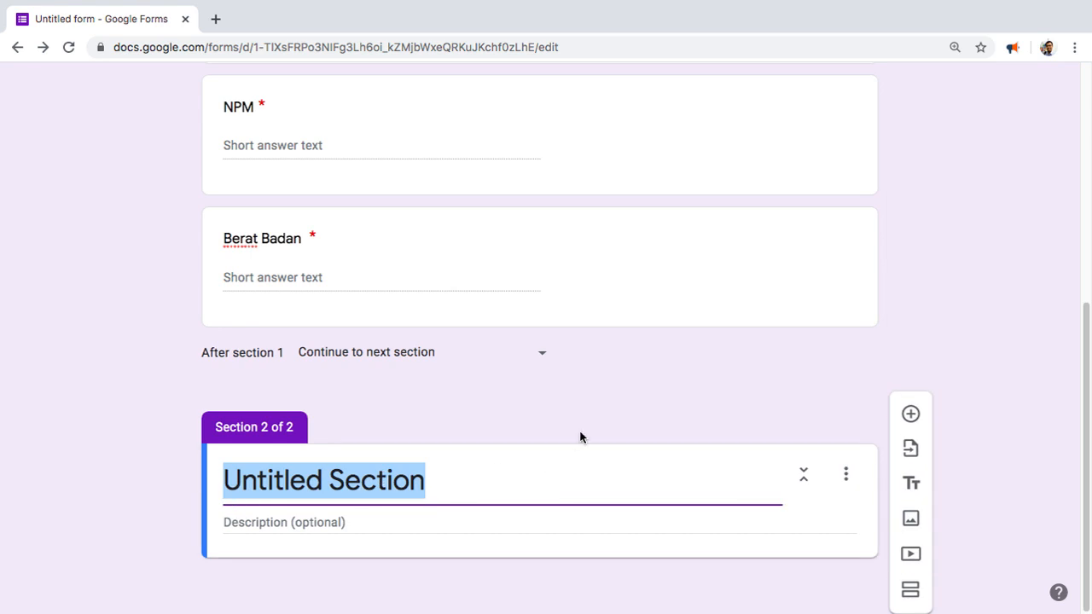
type("C")
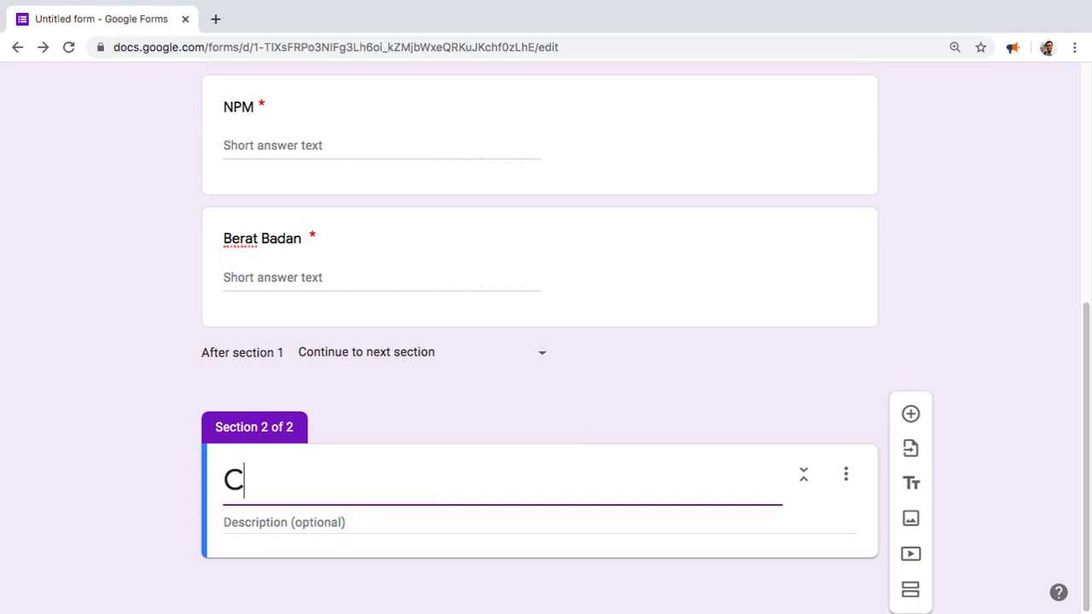
type("hoose The ")
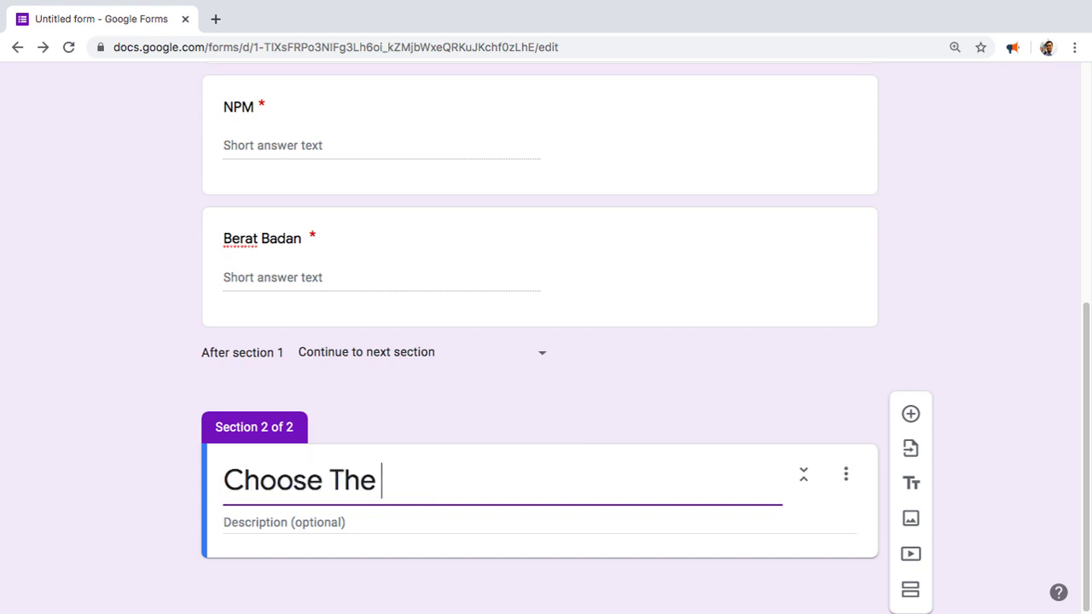
type("correct")
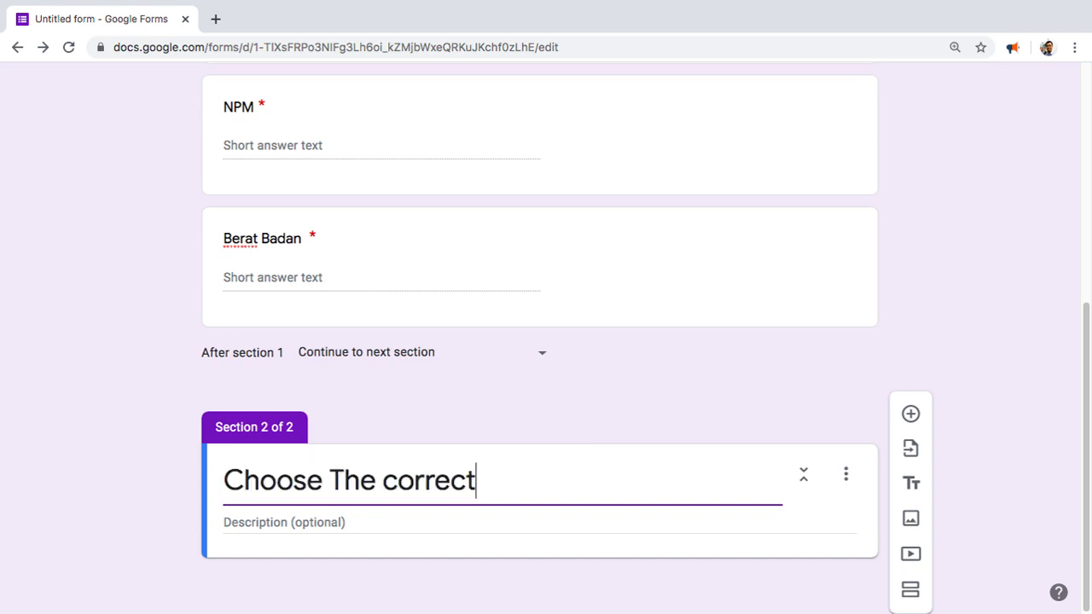
type(" Answer")
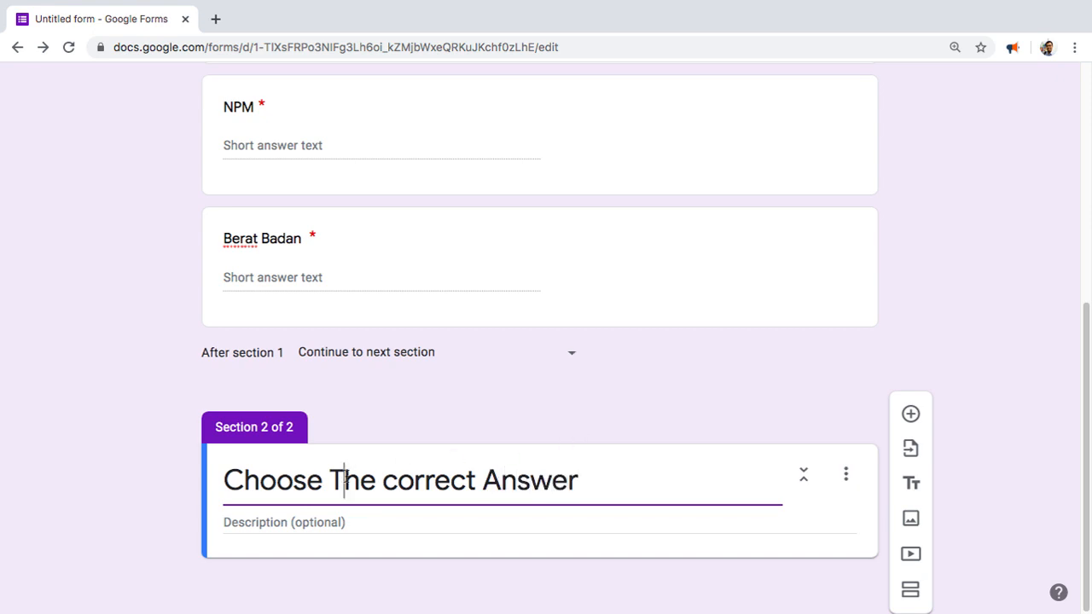
Step: Correct the capitalization of the second section's title to "Choose the correct answer"
left_click(345, 478)
key("BackSpace")
type("t")
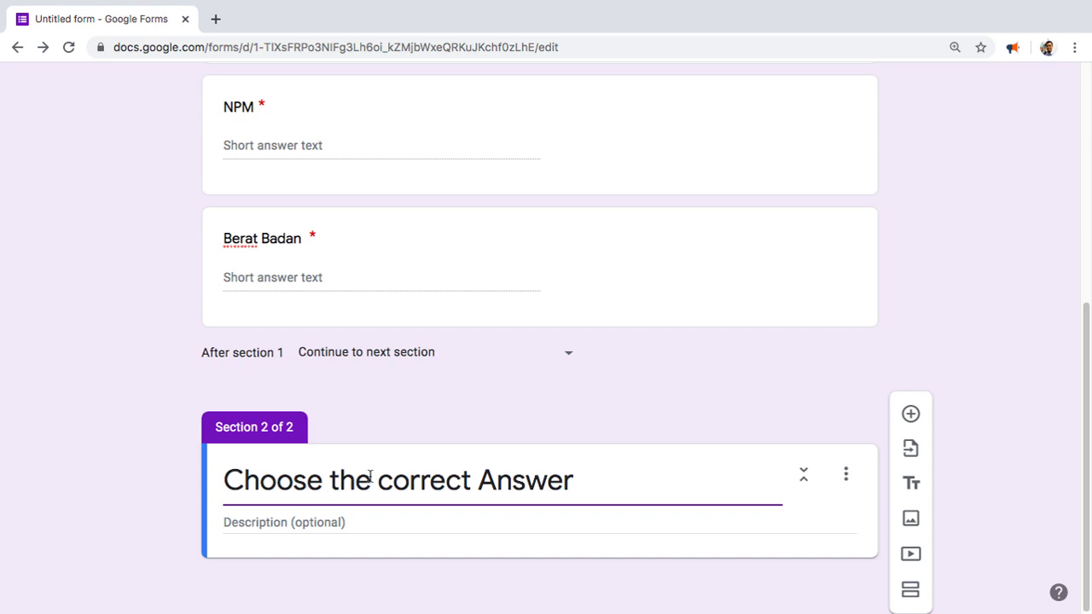
left_click(494, 480)
key("BackSpace")
left_click(555, 480)
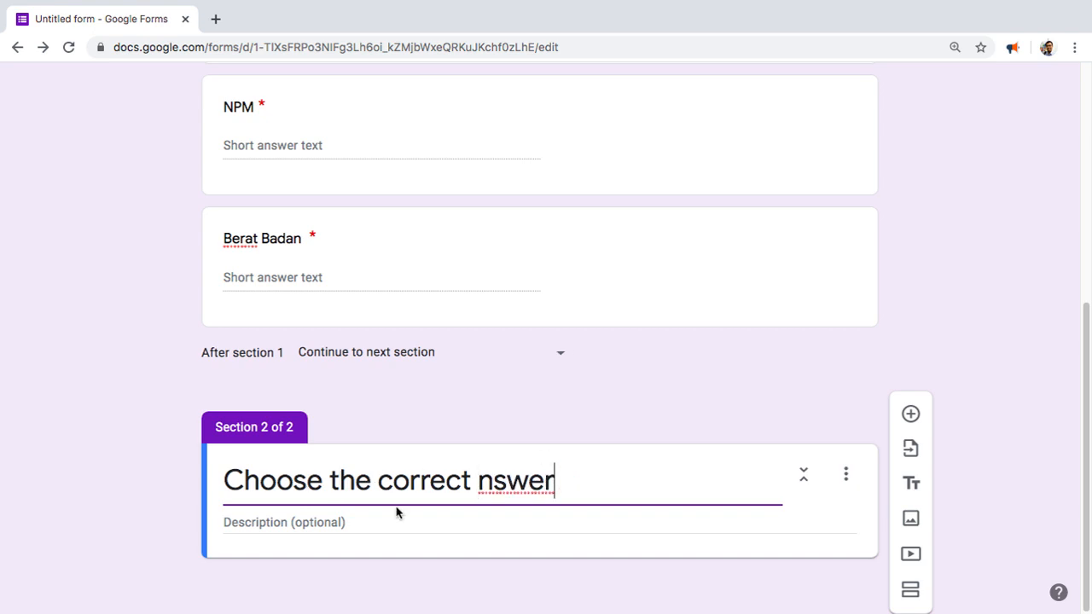
left_click_drag(224, 481, 479, 482)
left_click(480, 483)
type("a")
left_click(580, 481)
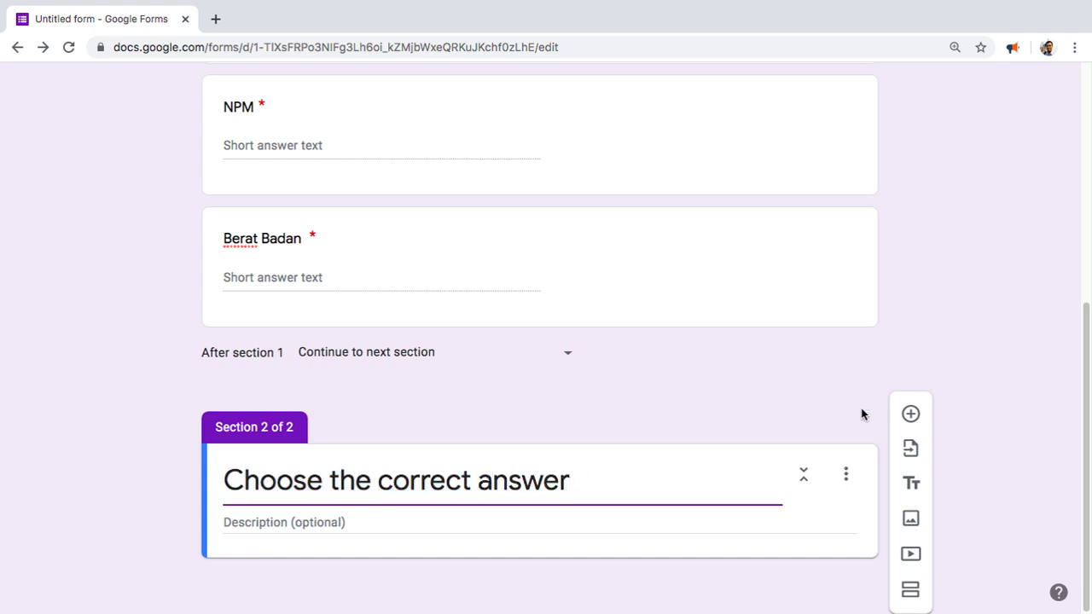
Step: Add a multiple-choice question to the second section with the text "A : Hi, how are you today ? B : ......."
left_click(910, 416)
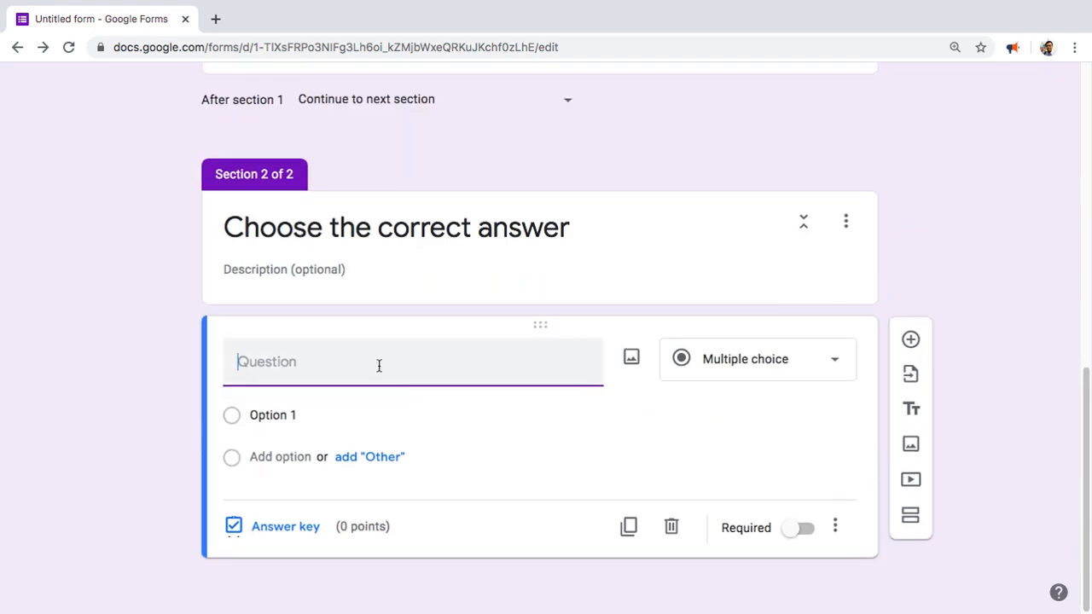
type("A : Hi, how")
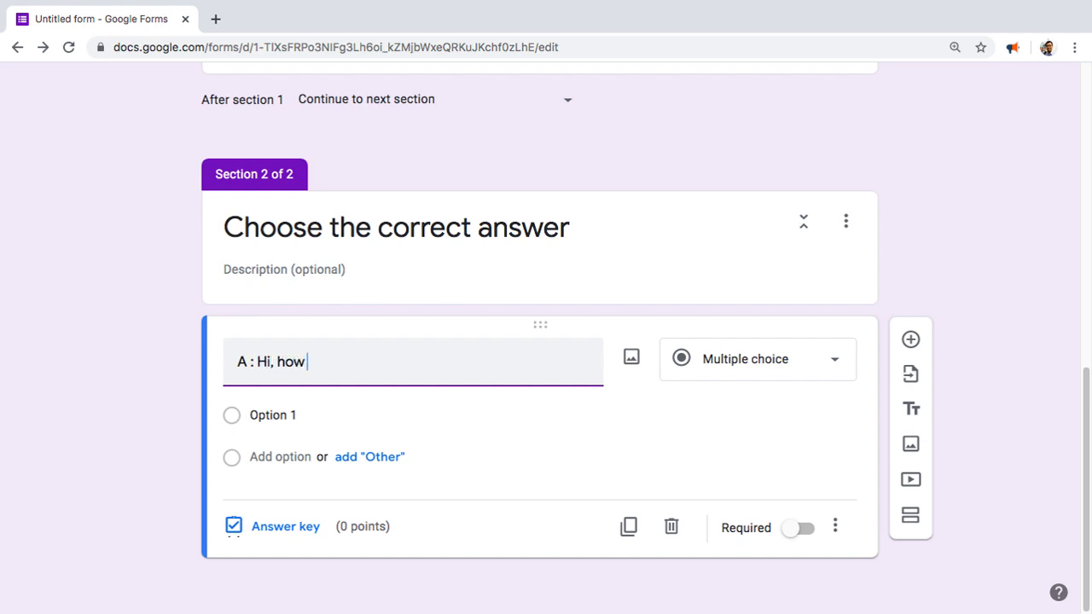
type(" are you today")
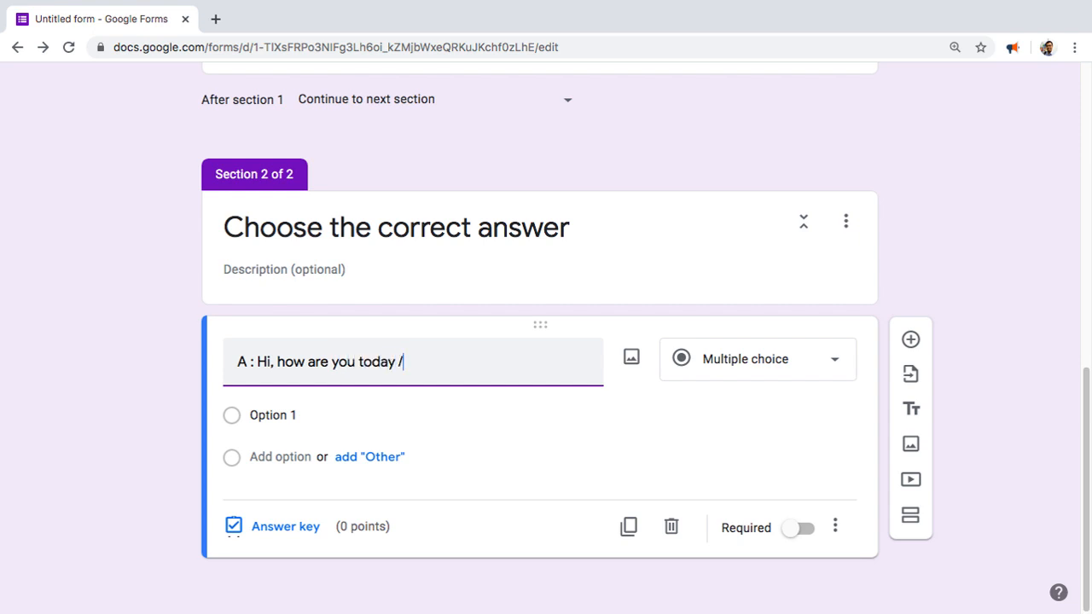
type(" /   B")
left_click(403, 361)
key("BackSpace")
type("?")
type(".......")
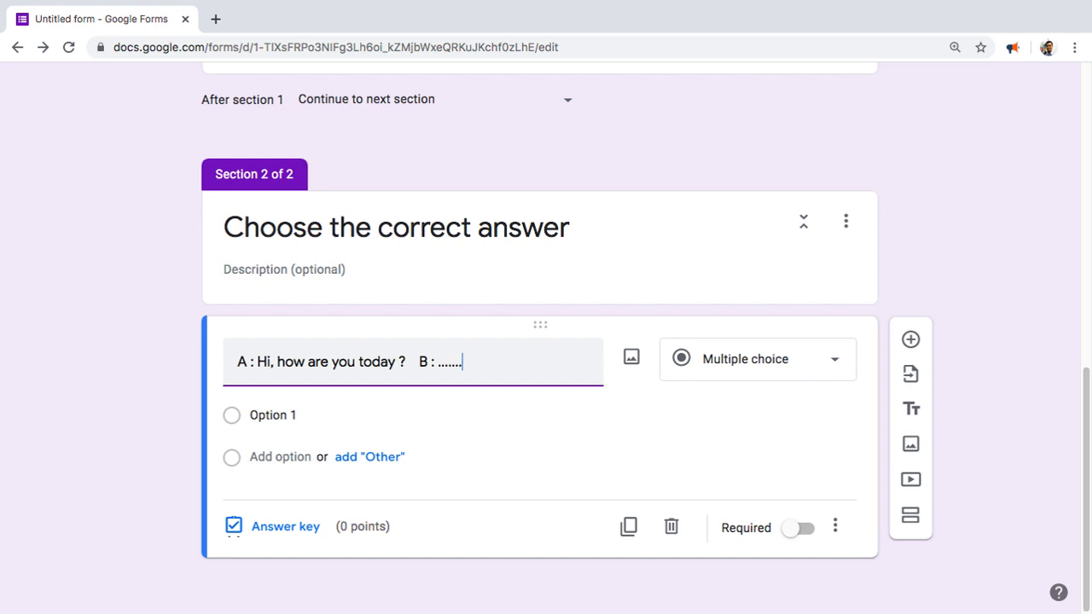
Step: Give the multiple-choice question three options: "Today is Monday", "I am" followed by a person's name, and "Good"
left_click(233, 418)
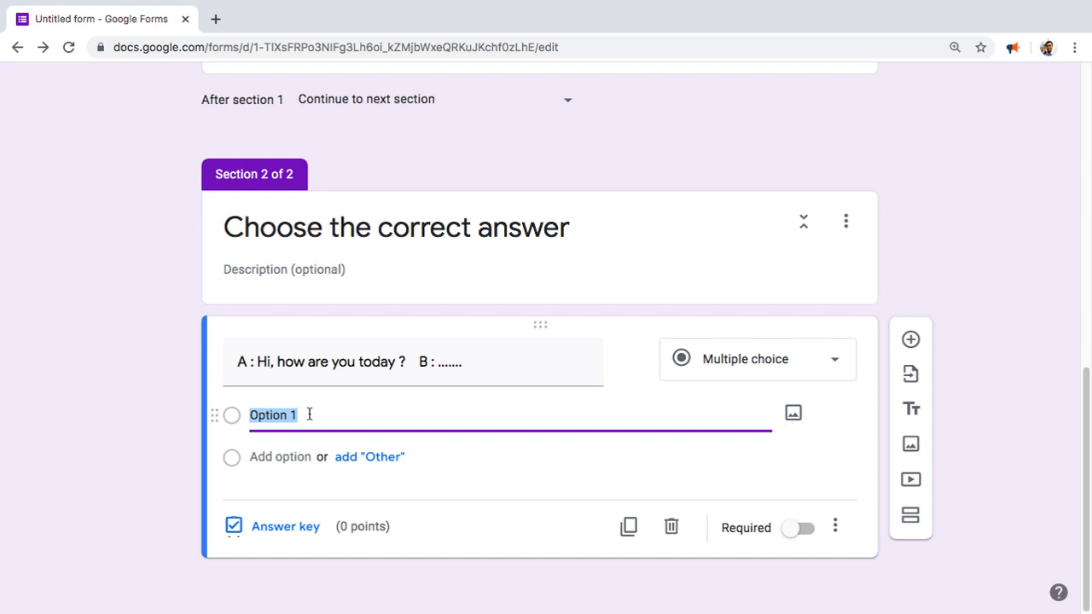
type("Today is ")
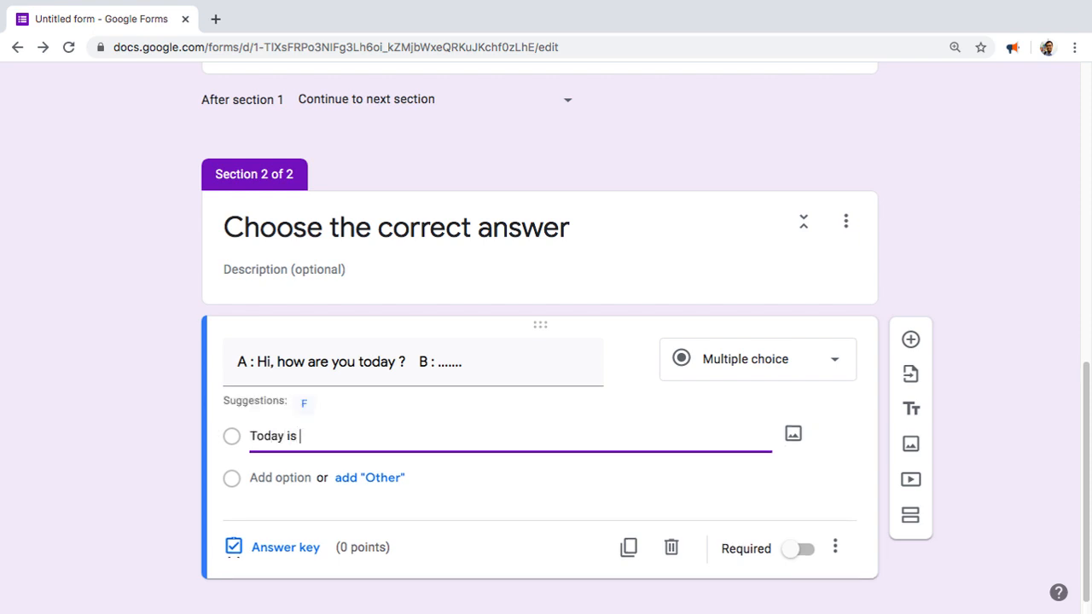
type("Monday")
left_click(238, 478)
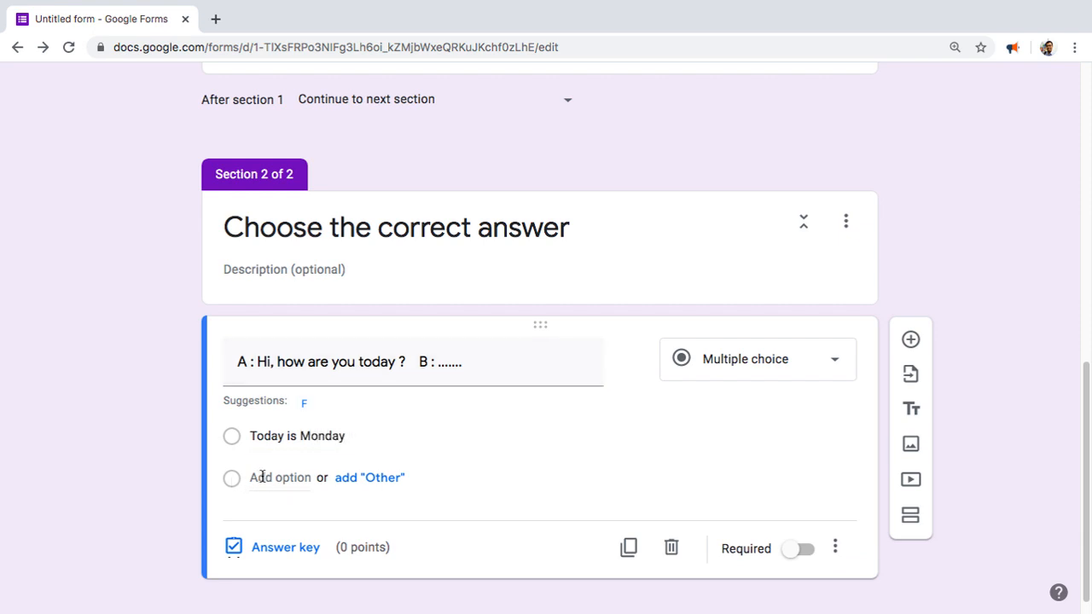
left_click(262, 477)
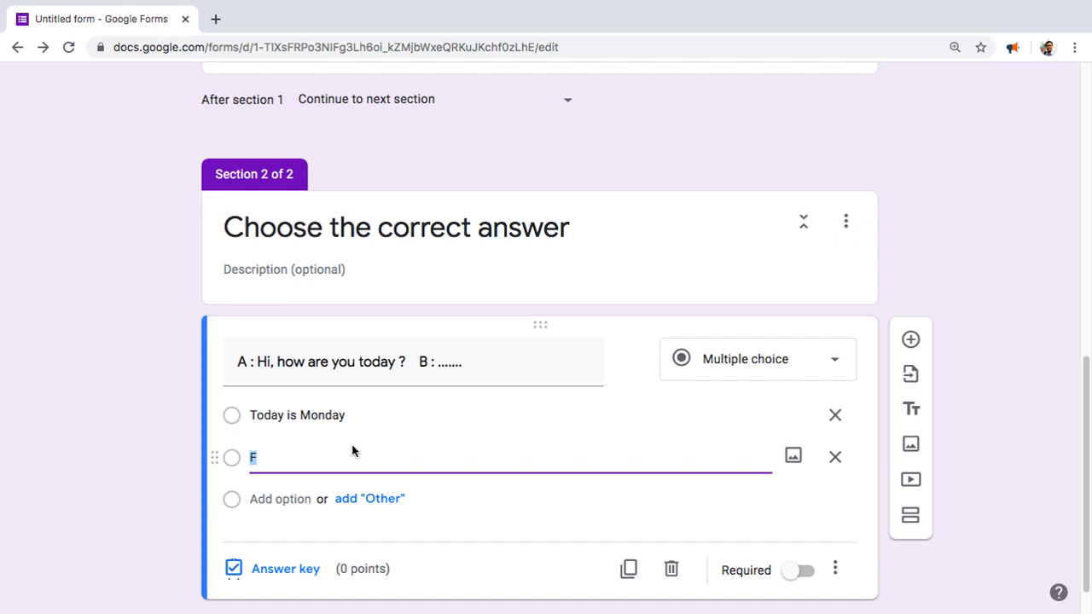
type("I am Denlave")
left_click(236, 500)
left_click(283, 501)
type("Good")
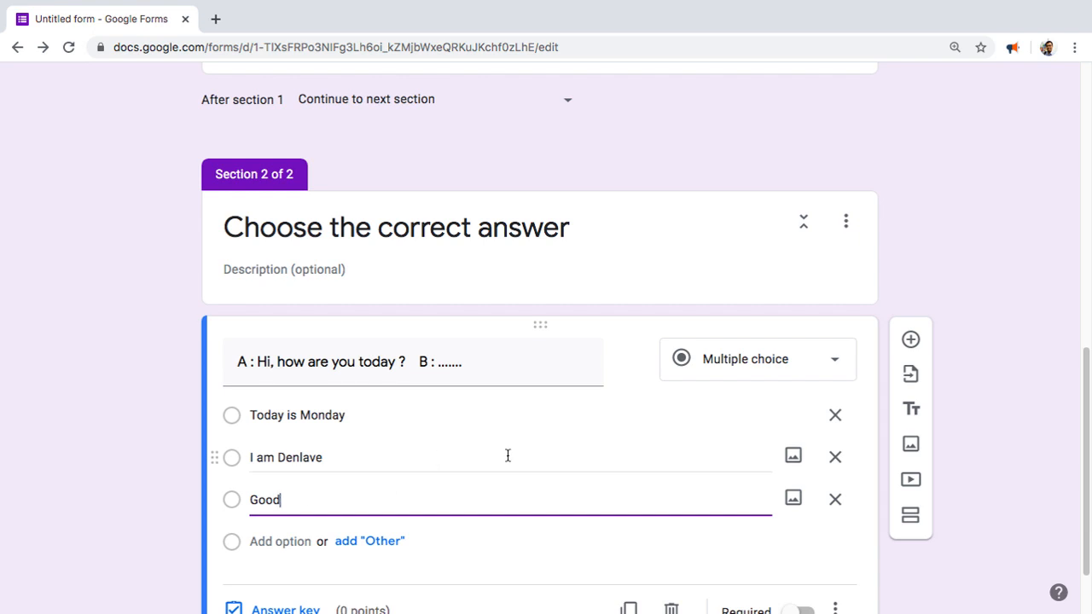
Step: Set "Good" as the correct answer in the question's answer key and assign it 2 points
scroll(515, 494, "down", 2)
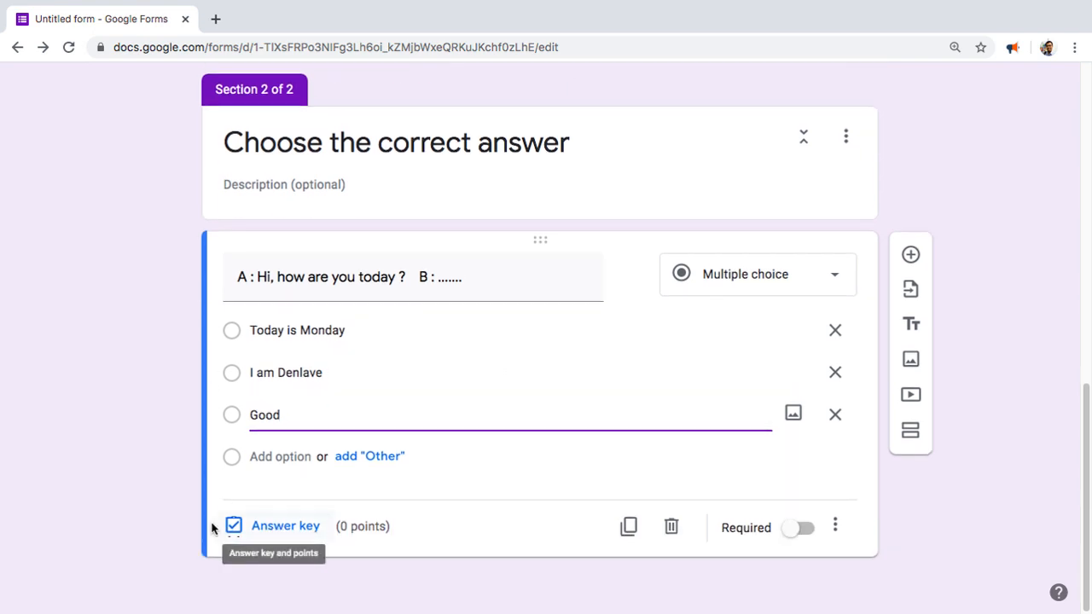
left_click(290, 526)
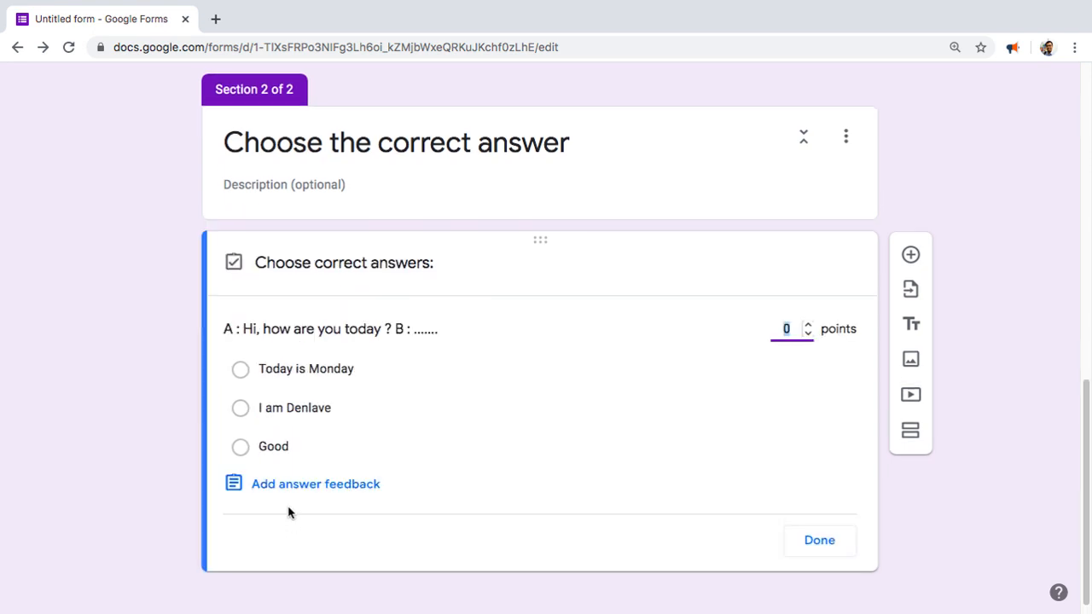
left_click(240, 448)
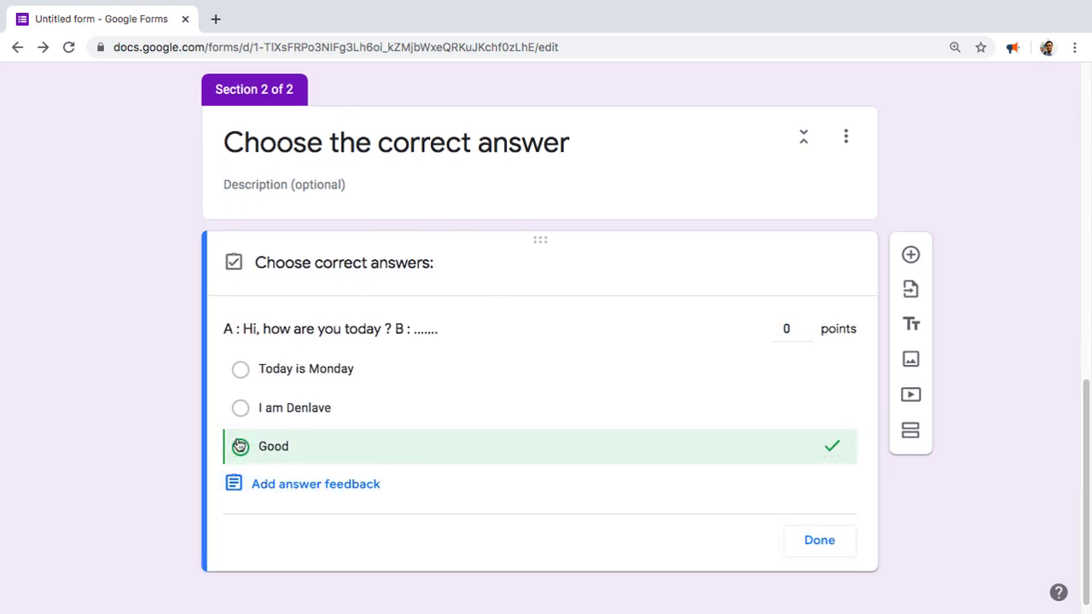
left_click(808, 325)
left_click(807, 325)
left_click(808, 325)
left_click(833, 546)
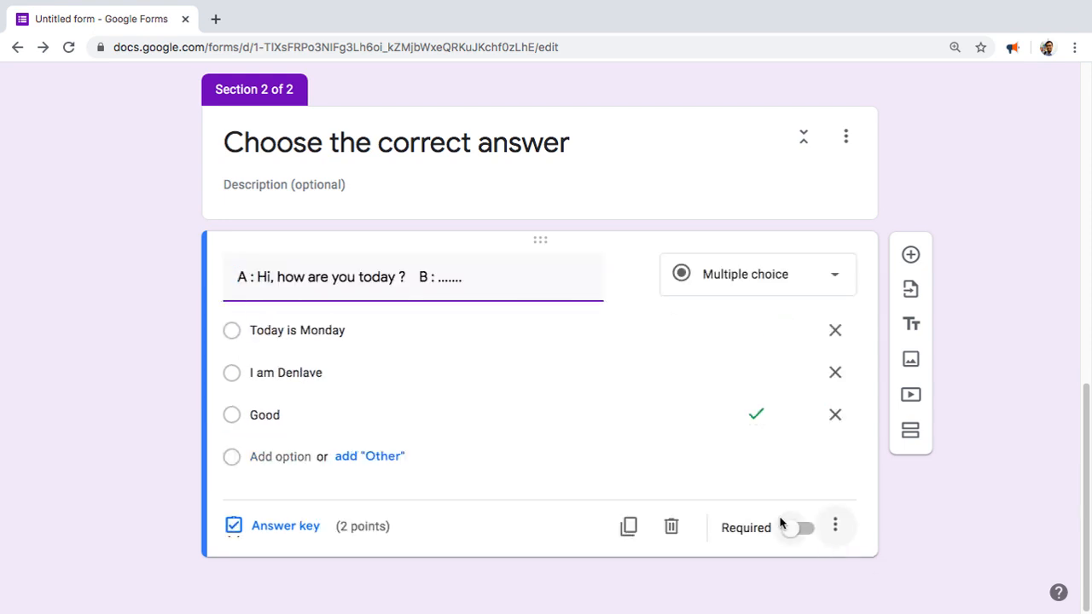
left_click(793, 531)
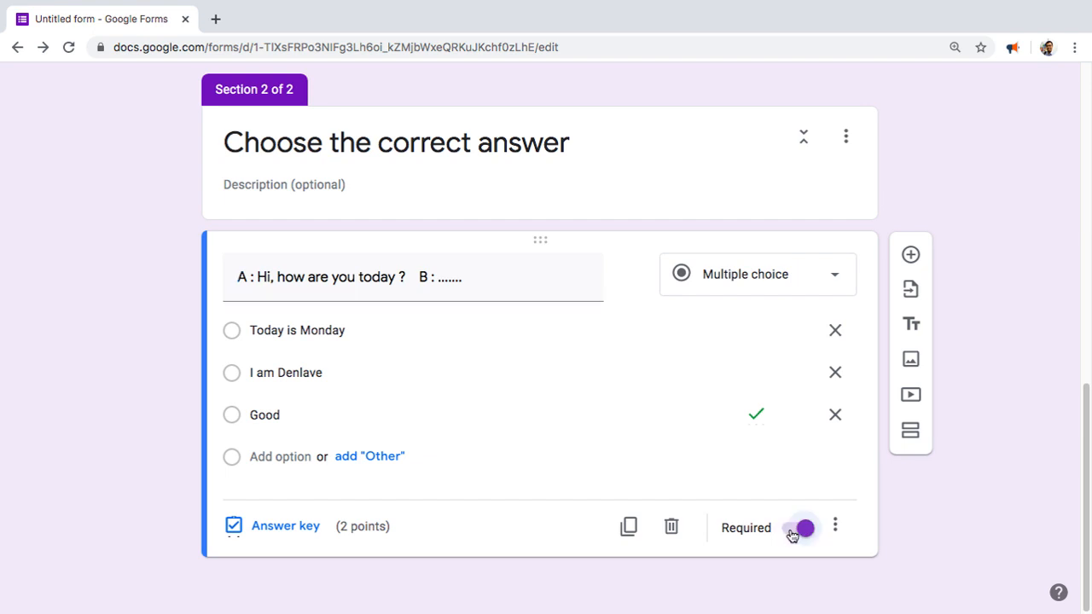
left_click(805, 530)
left_click(793, 530)
left_click(805, 530)
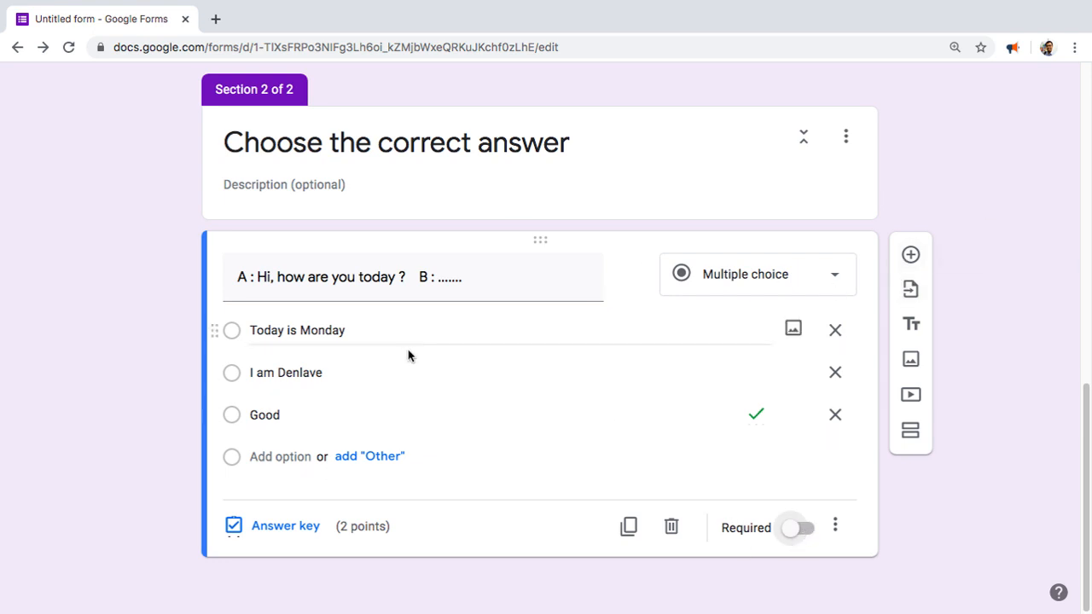
Step: Add a short-answer question with the text "Whats your name ?" after the first question in section 2
left_click(911, 256)
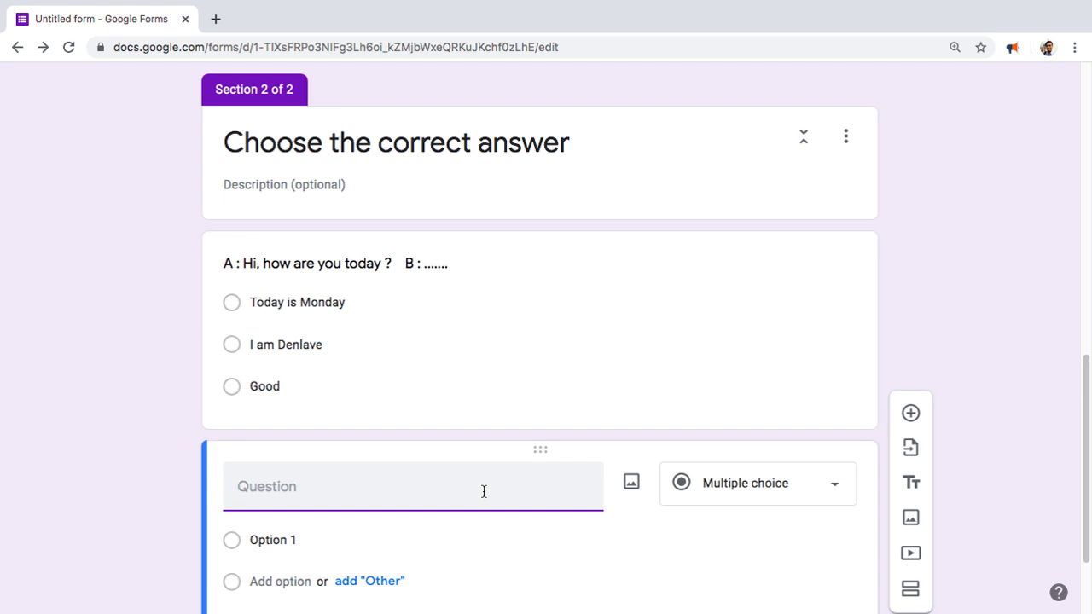
type("W")
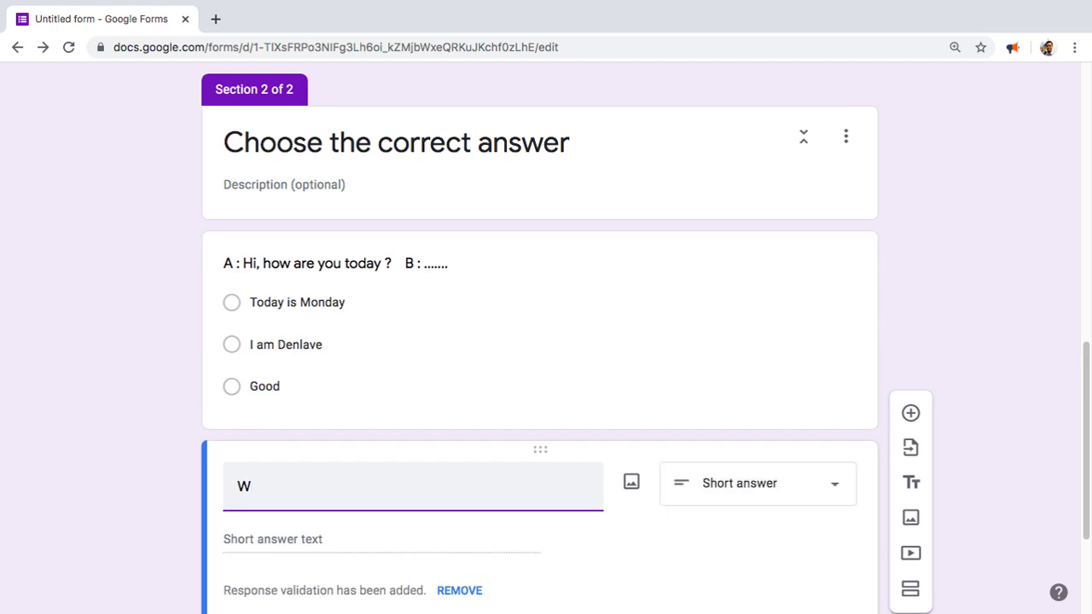
type("hats y")
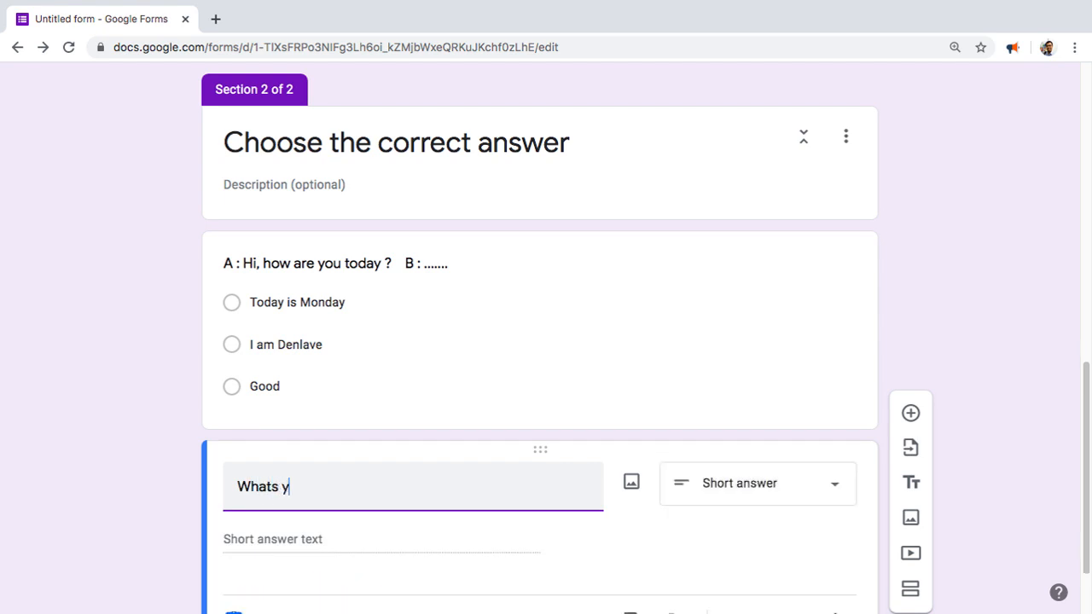
type("our name >?")
scroll(512, 474, "down", 2)
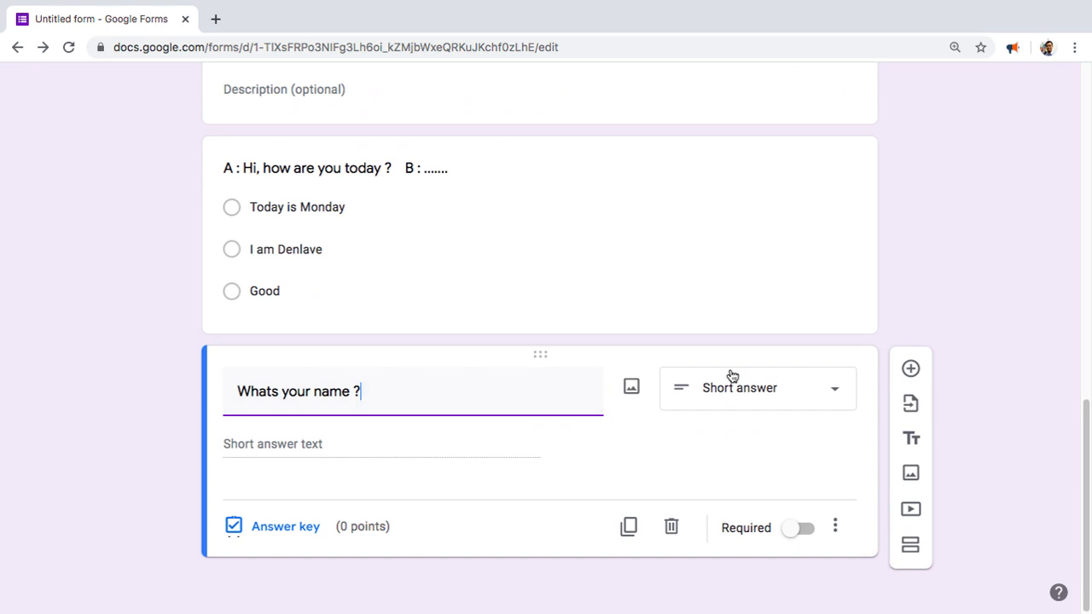
left_click(839, 392)
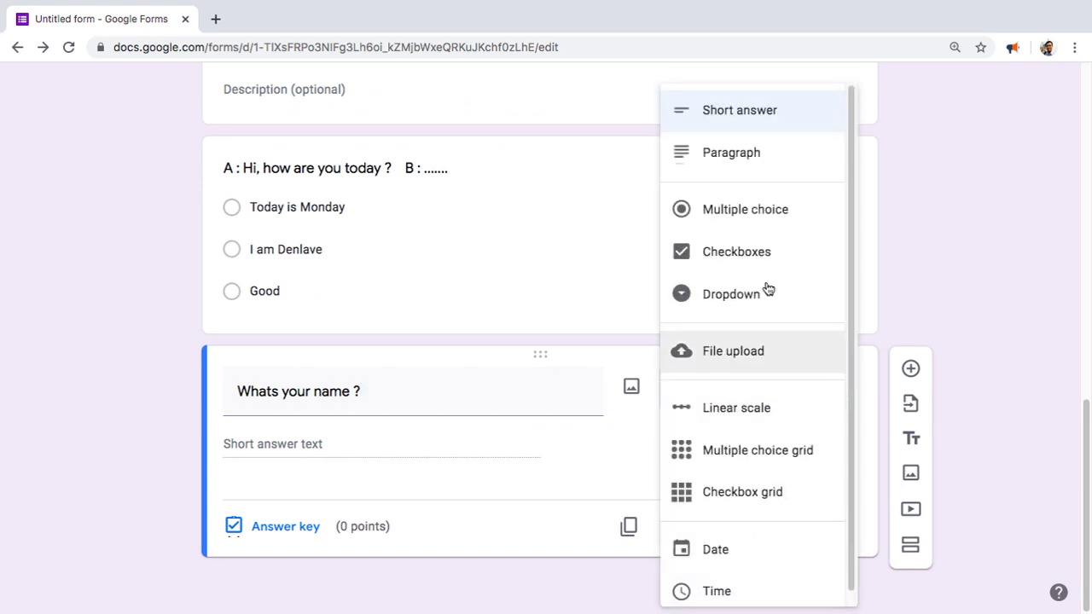
left_click(736, 109)
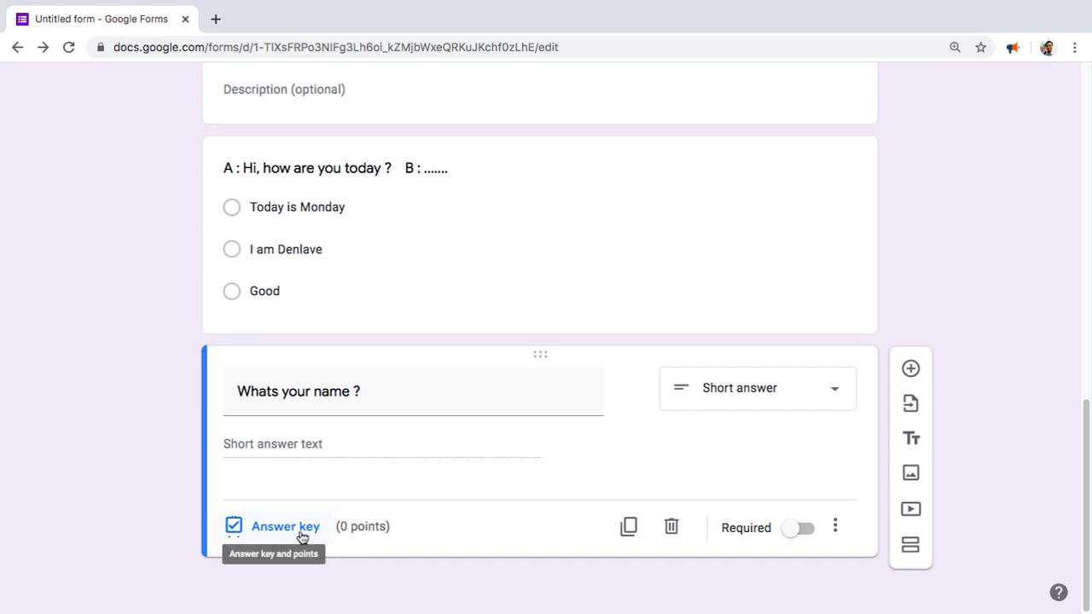
Step: Add another short-answer question with the text "Write your sentence based on the picture" at the end of section 2
left_click(910, 368)
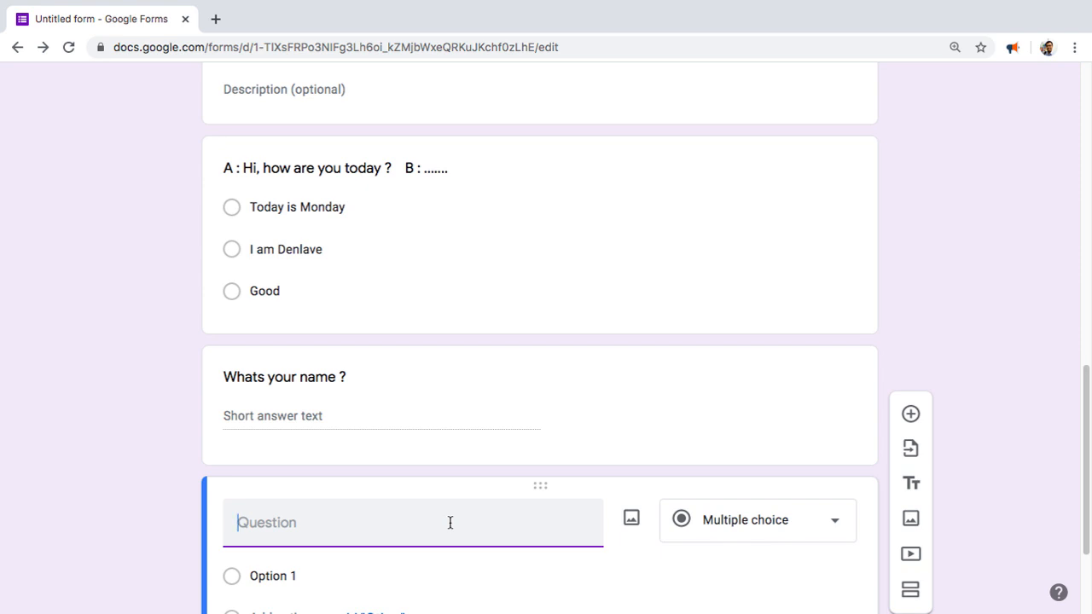
type("Write your se")
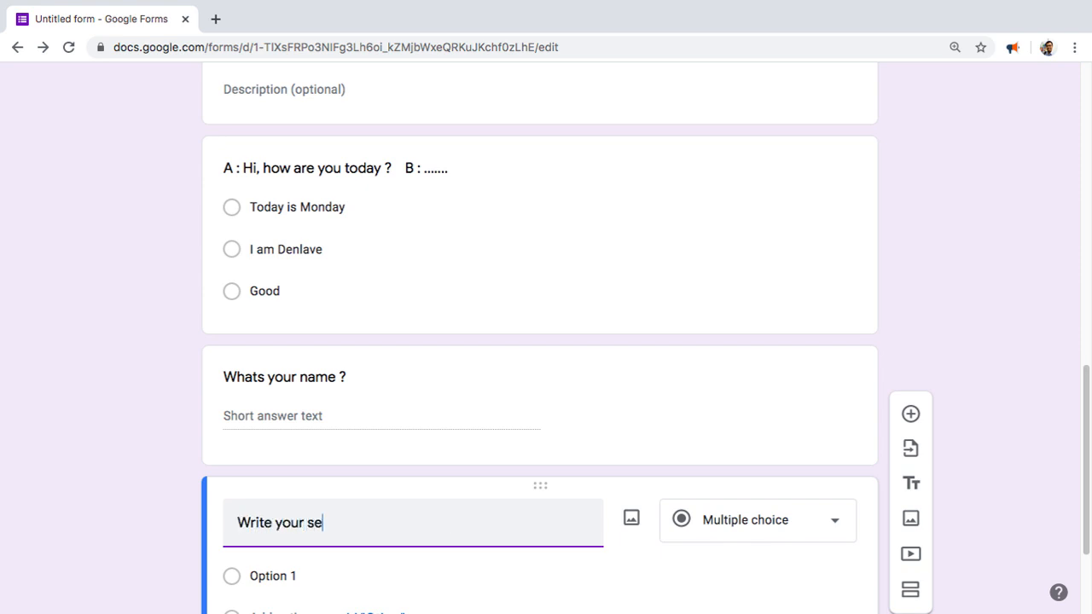
type("ntence based on the ")
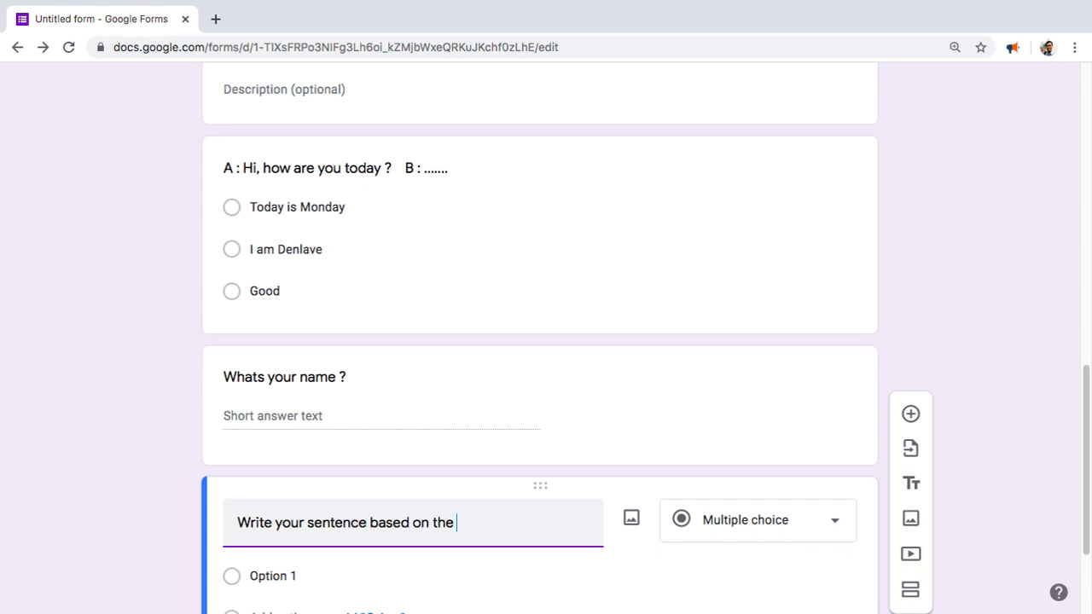
type("picture")
scroll(433, 563, "down", 2)
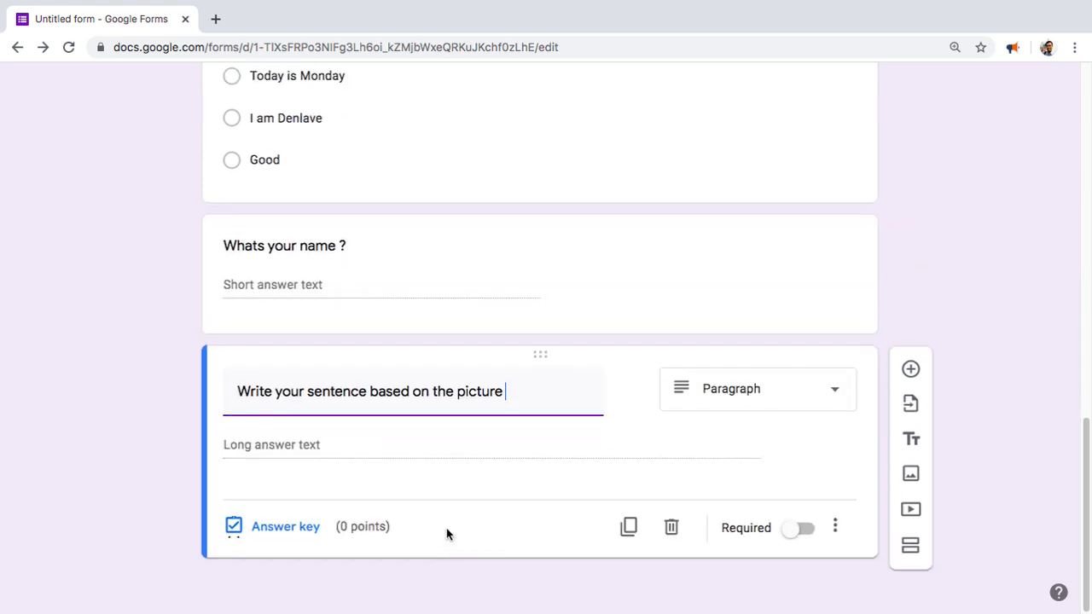
left_click(835, 393)
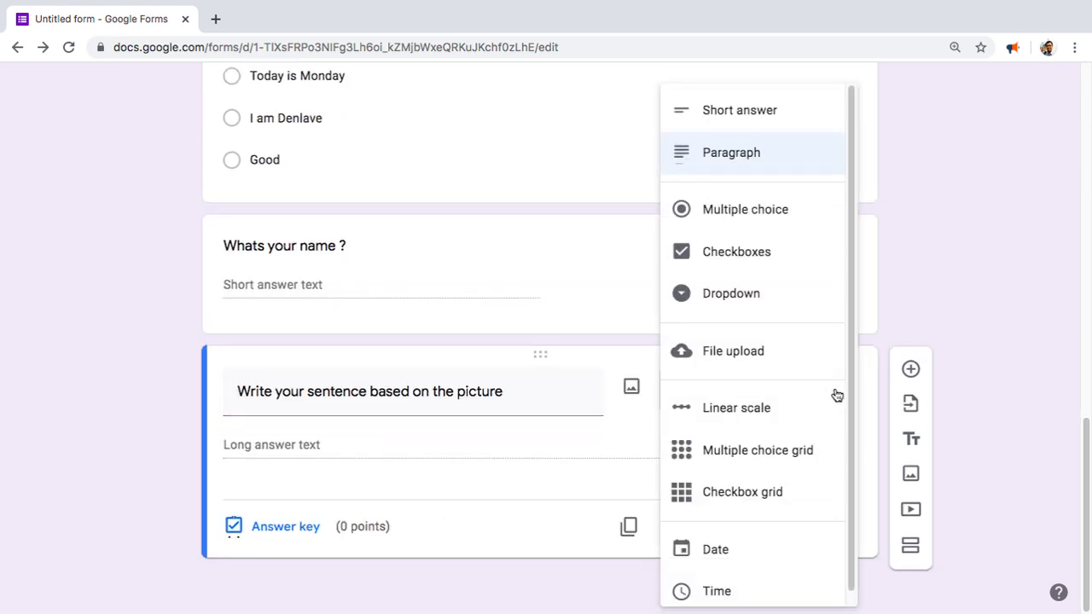
left_click(759, 116)
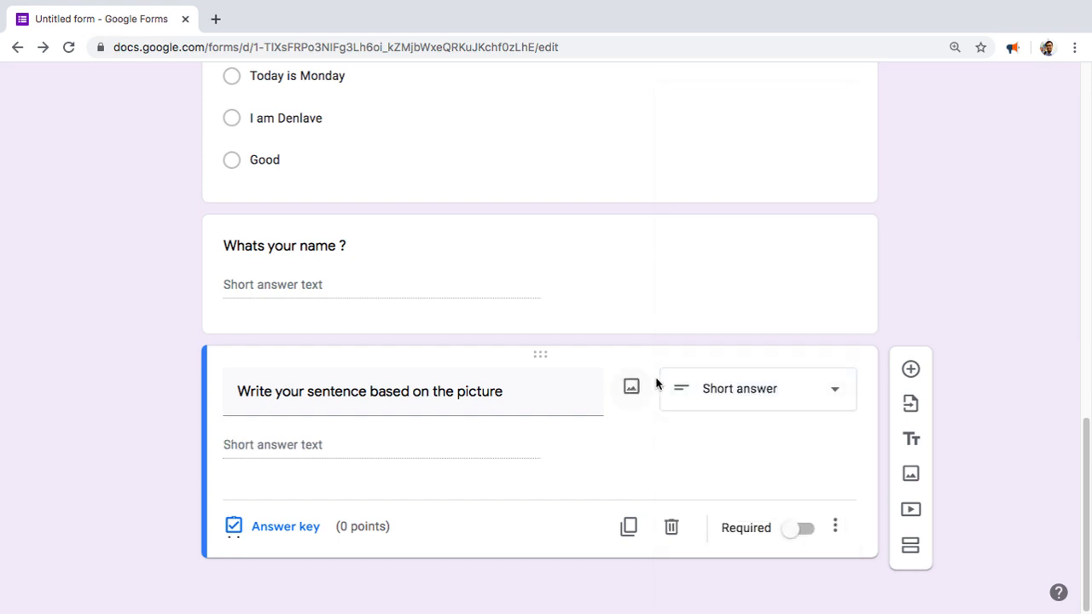
Step: Upload the image file "protect yourself" into the "Write your sentence based on the picture" question
left_click(631, 386)
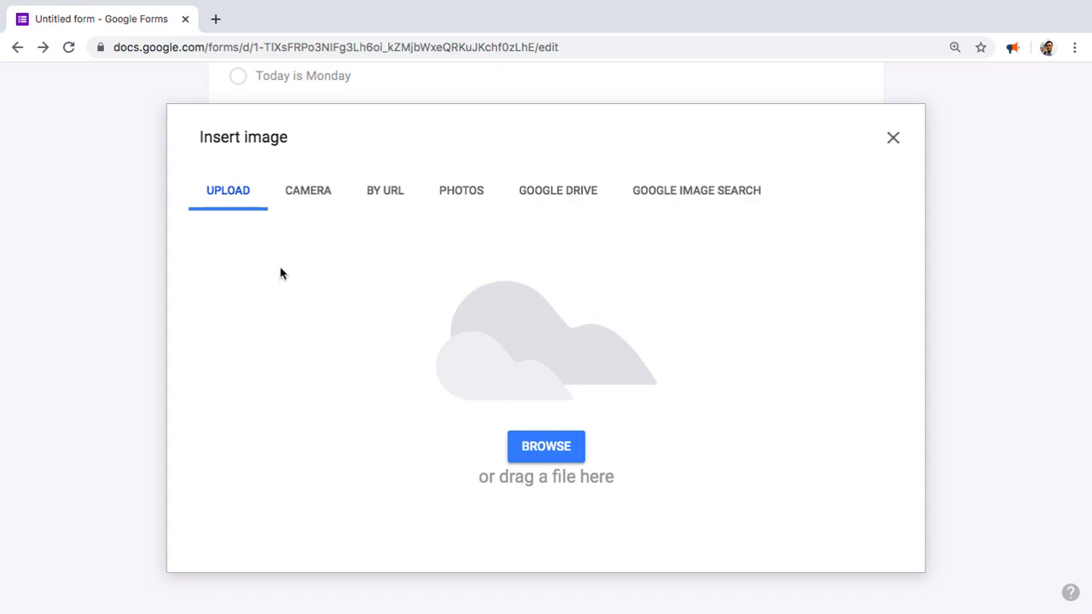
left_click(536, 442)
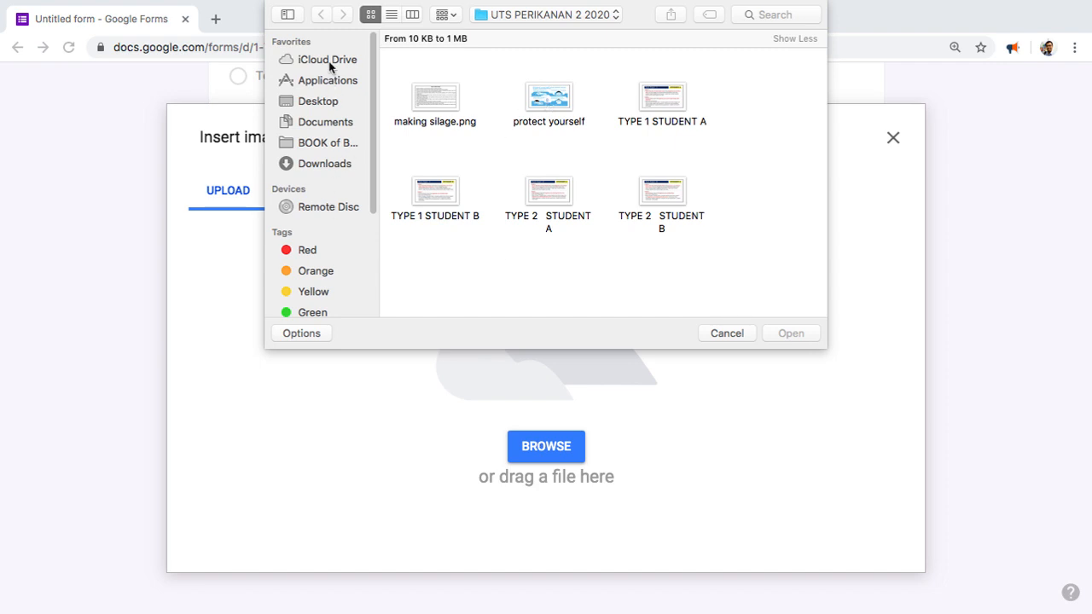
left_click(554, 110)
left_click(791, 334)
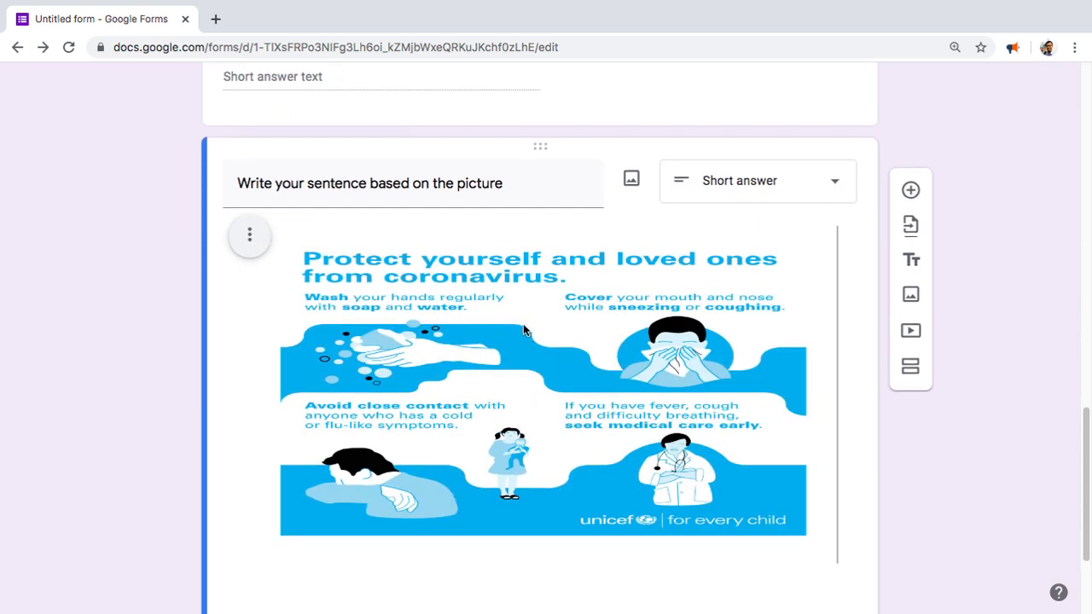
Step: Shrink the inserted picture proportionally to about the width of the question text field
left_click(523, 323)
left_click_drag(839, 224, 583, 369)
mouse_move(580, 421)
left_mouse_down()
mouse_move(547, 381)
mouse_move(603, 416)
mouse_move(594, 406)
left_mouse_up()
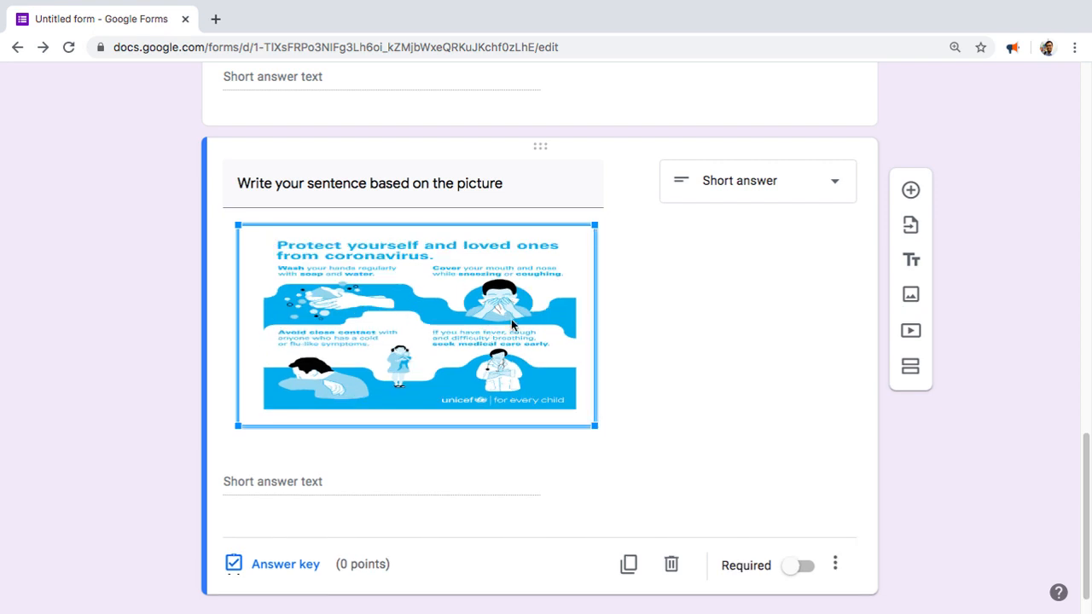
Step: Review the multiple-choice, short-answer and picture questions in section 2
scroll(763, 432, "down", 1)
scroll(762, 431, "up", 6)
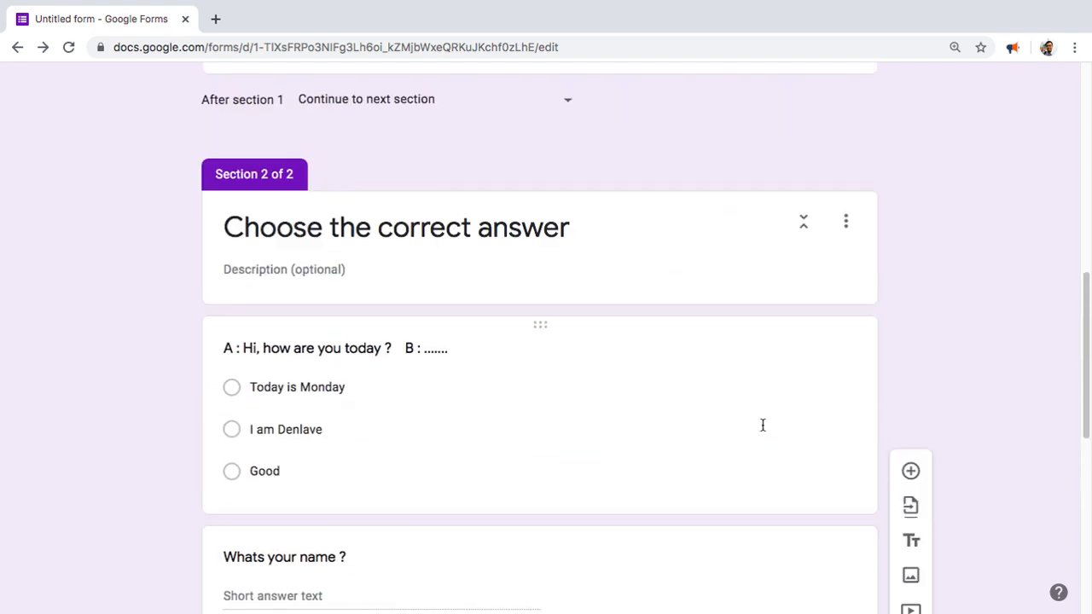
scroll(763, 432, "down", 6)
scroll(782, 259, "up", 5)
scroll(555, 302, "down", 1)
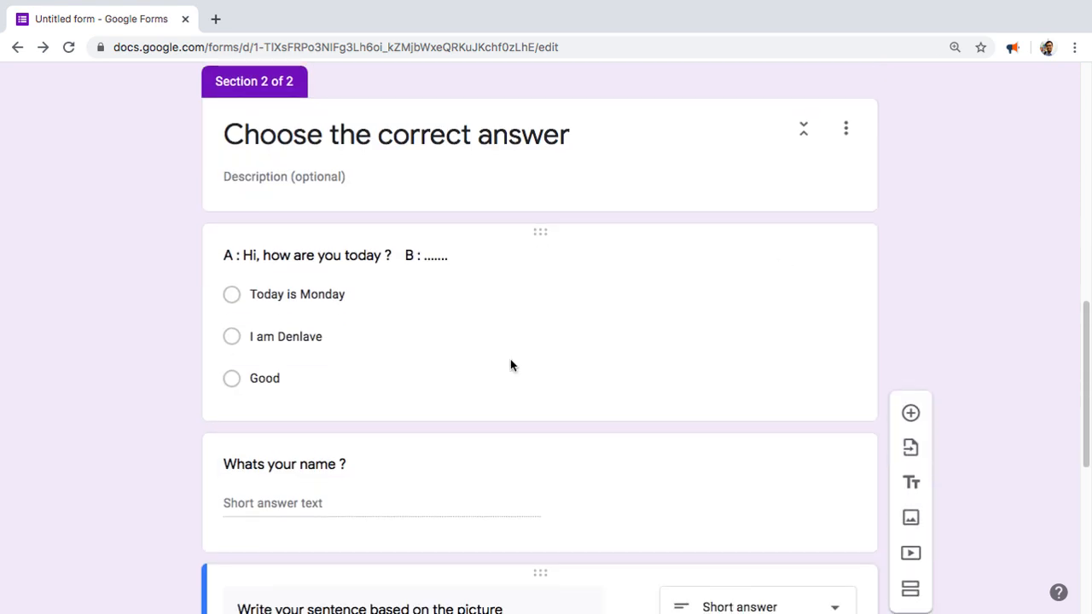
scroll(509, 365, "down", 1)
scroll(424, 361, "down", 2)
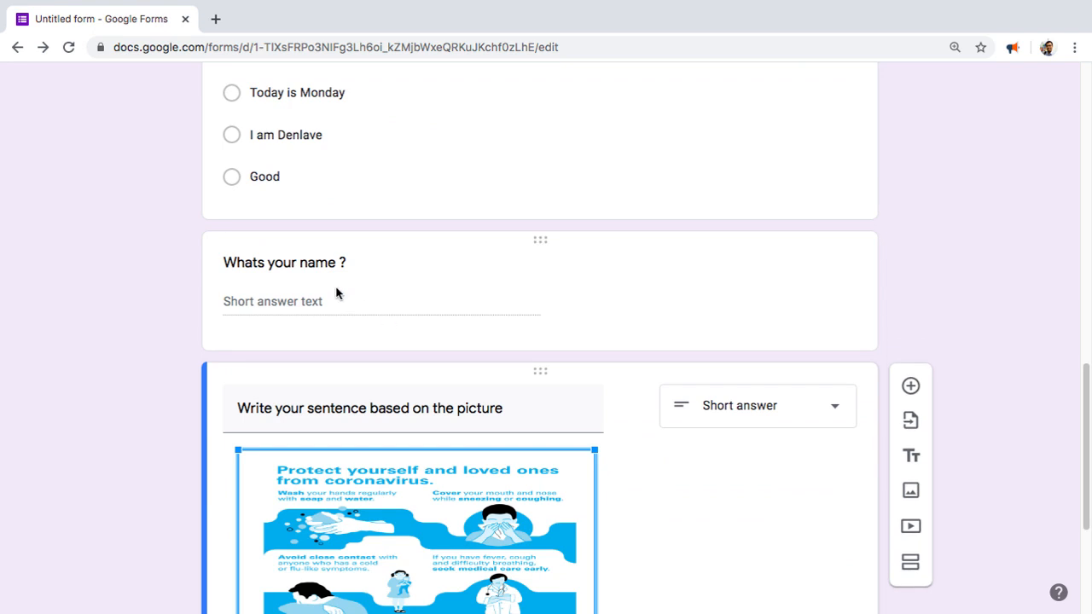
scroll(563, 424, "down", 3)
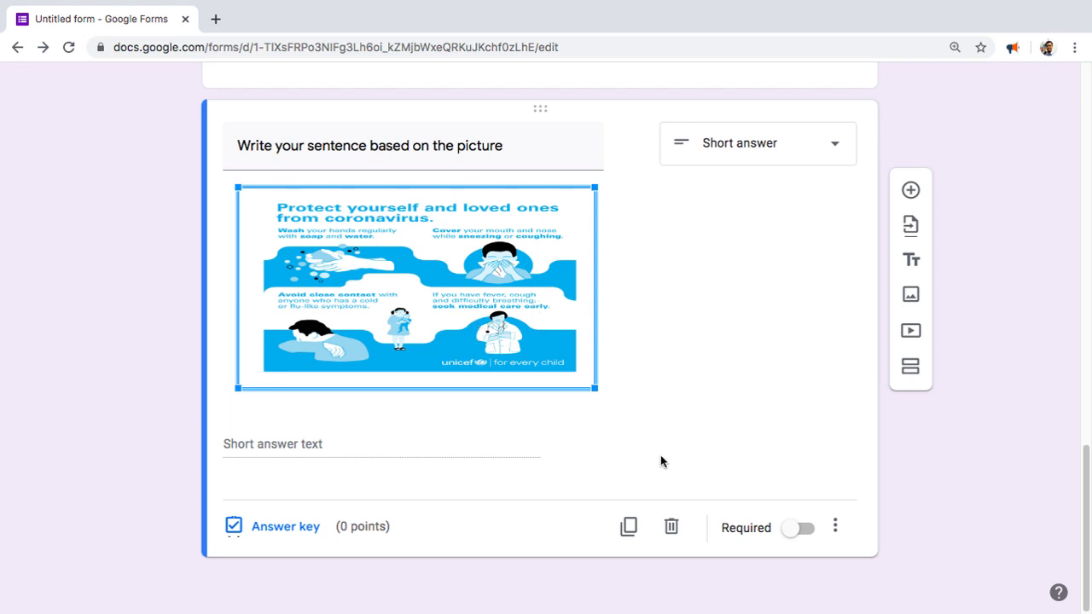
Step: Add a blank multiple-choice question below the picture question and delete it
left_click(910, 191)
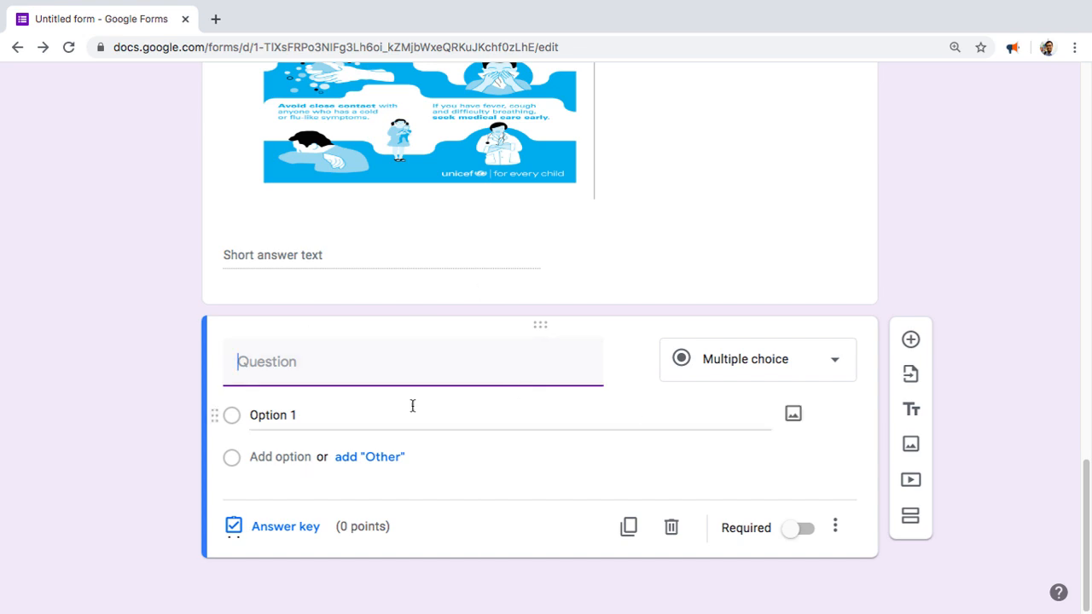
left_click(672, 530)
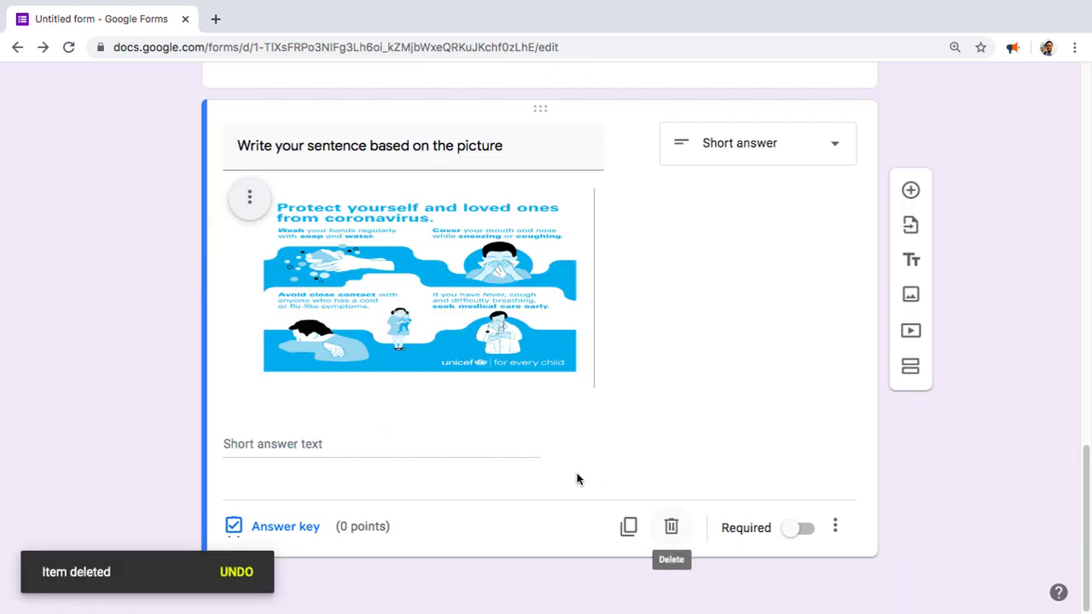
Step: Duplicate the "A : Hi, how are you today ?" multiple-choice question and delete the copy
scroll(595, 380, "up", 3)
scroll(595, 378, "up", 3)
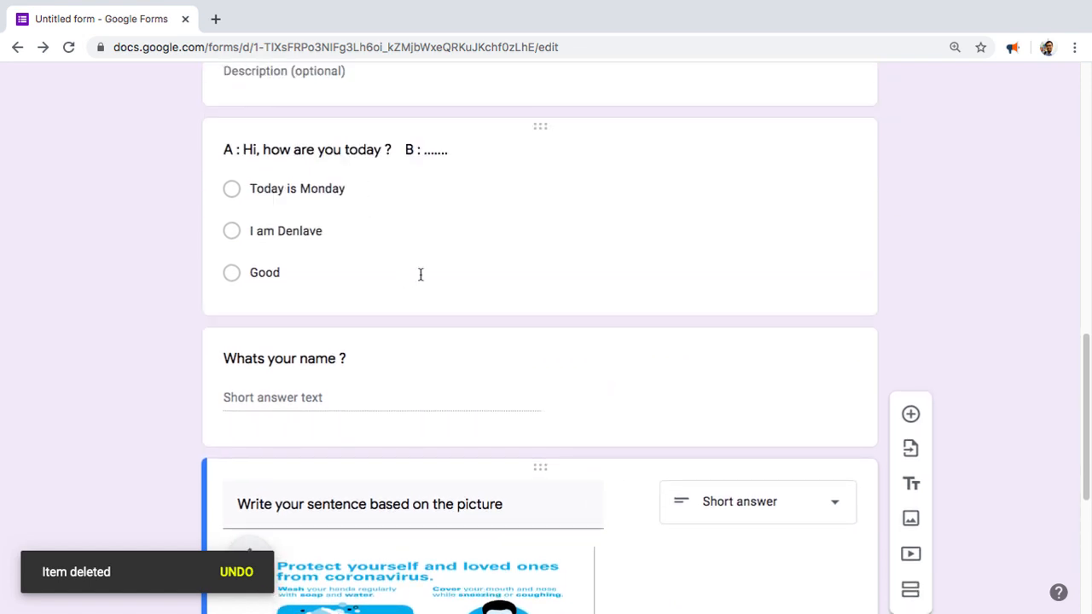
scroll(453, 373, "up", 10)
scroll(470, 430, "down", 6)
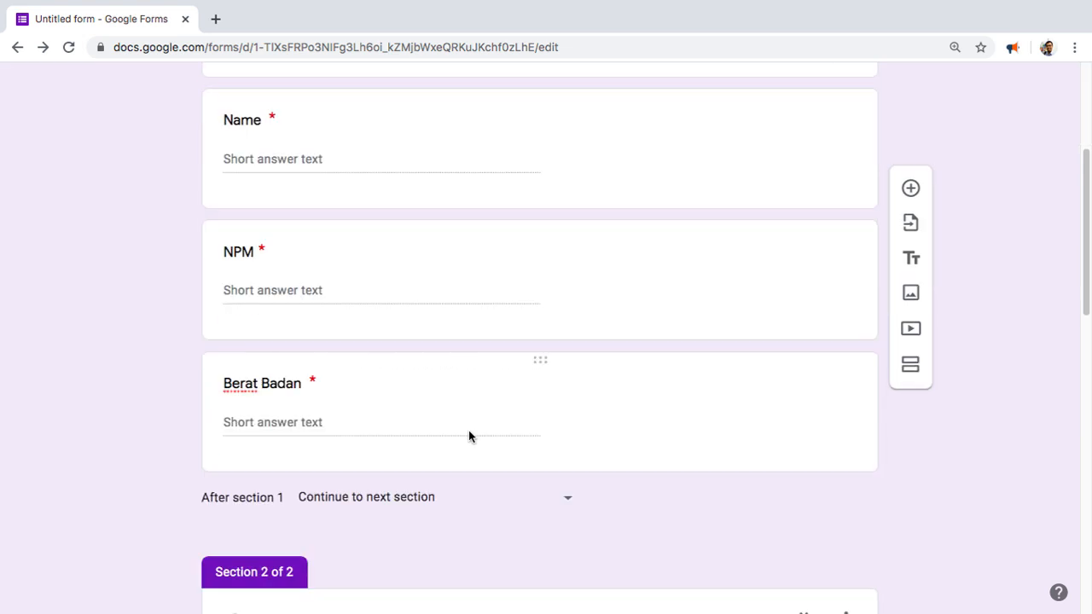
scroll(471, 431, "down", 6)
left_click(472, 194)
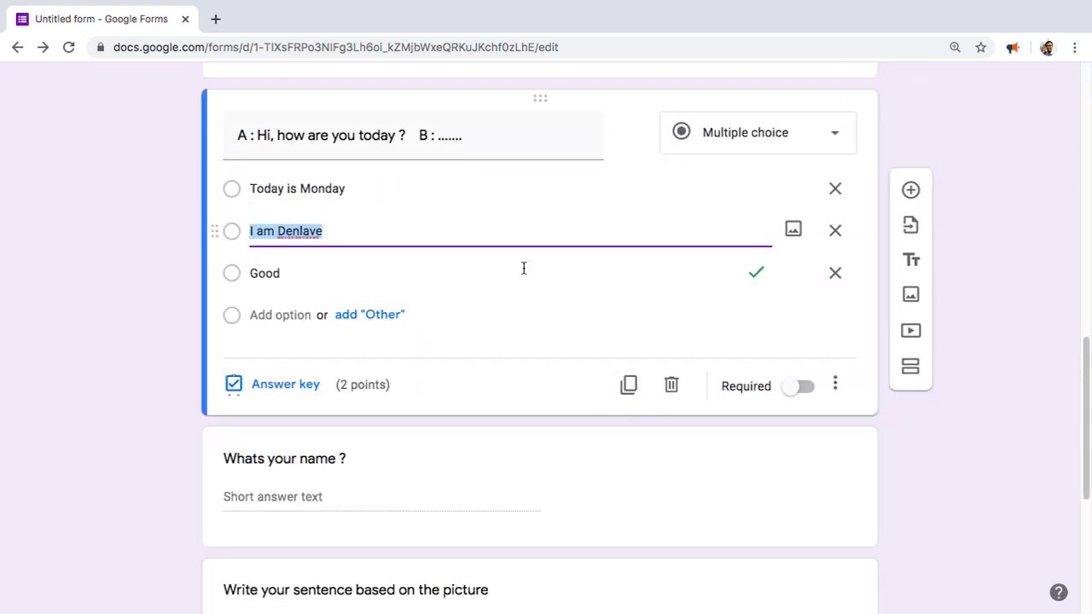
left_click(629, 386)
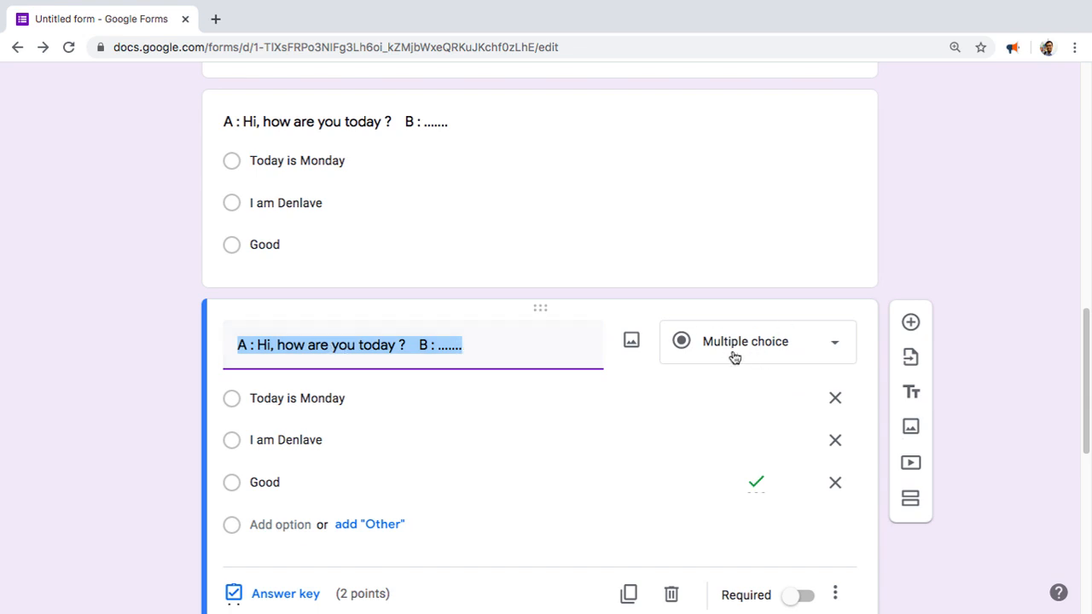
scroll(730, 355, "down", 1)
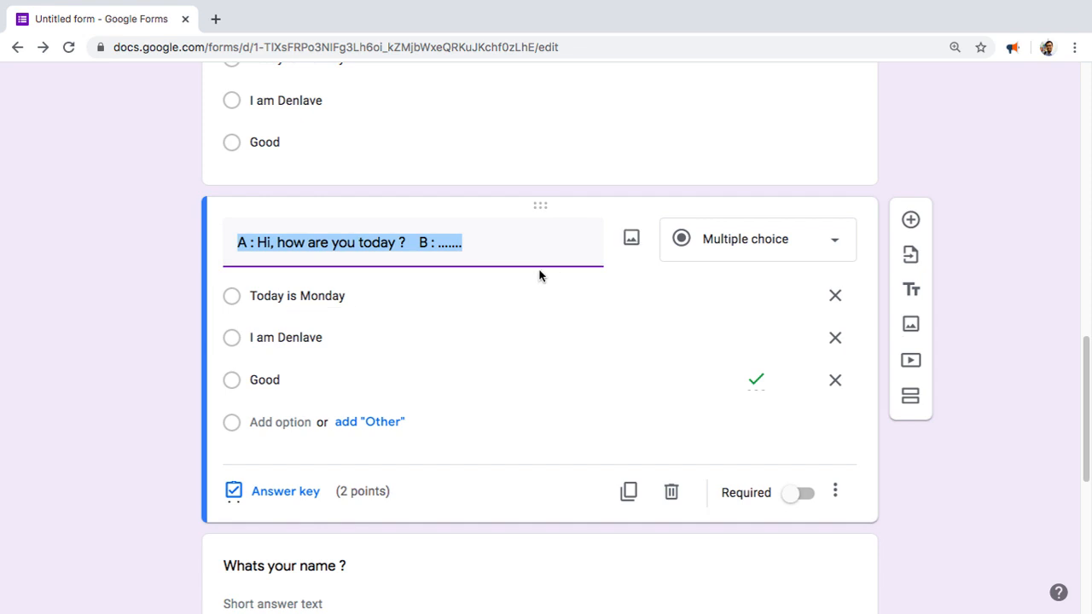
left_click(671, 492)
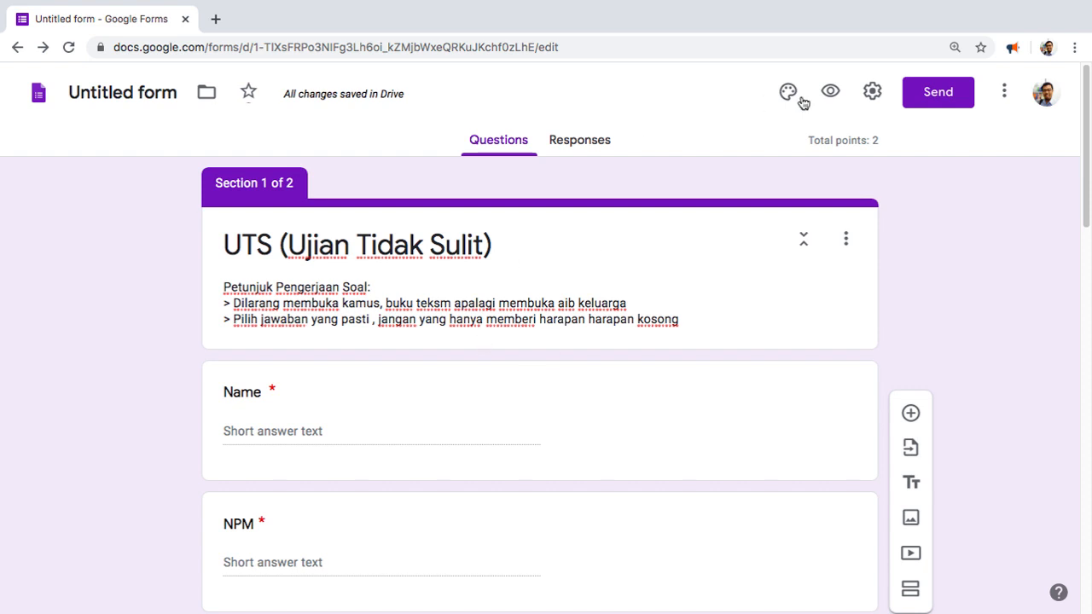
Step: Copy the form's shortened share link from the sending options and switch to WhatsApp
left_click(938, 94)
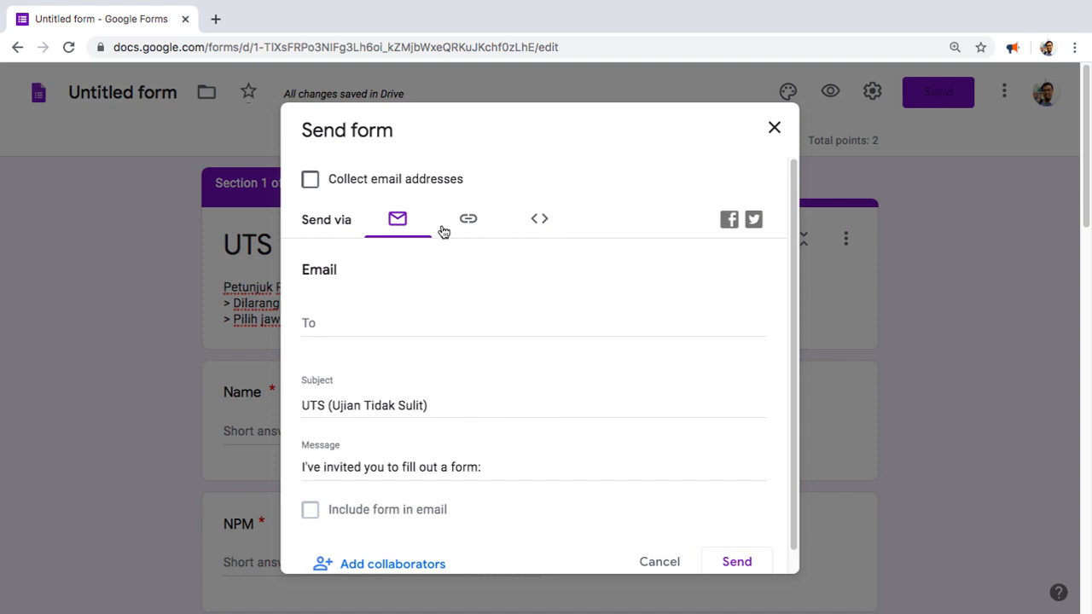
left_click(474, 225)
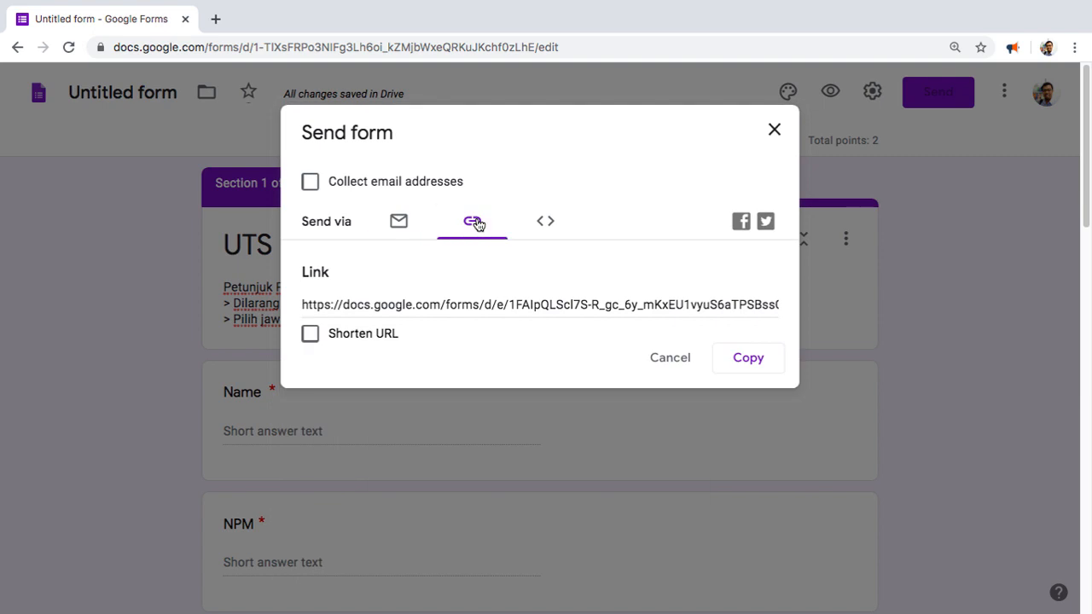
left_click(311, 334)
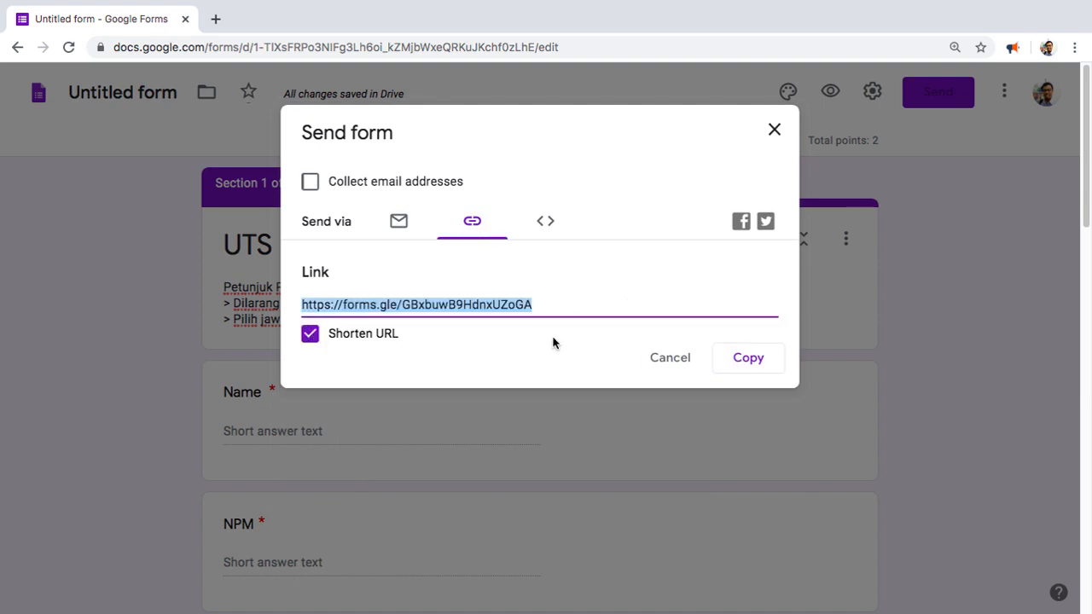
left_click(745, 359)
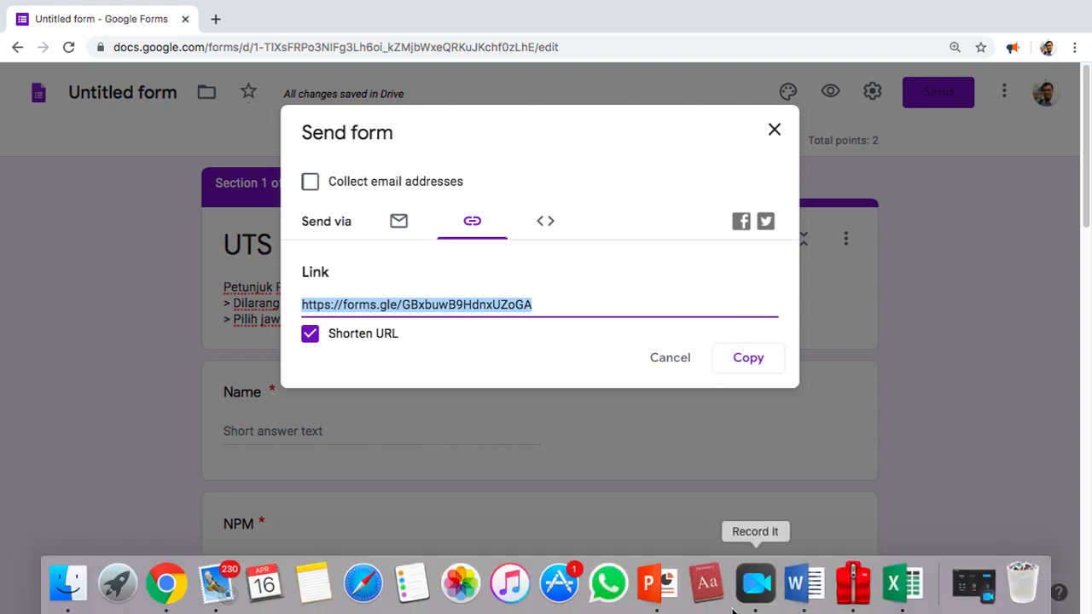
left_click(611, 587)
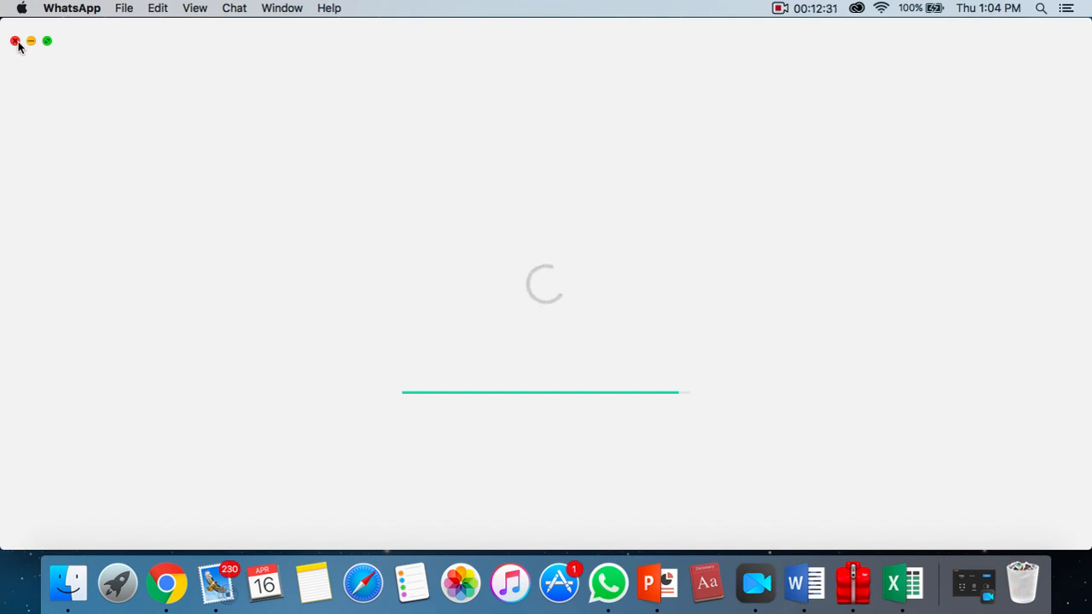
Step: Close WhatsApp, switch back to Chrome and dismiss the form's sending options
left_click(15, 41)
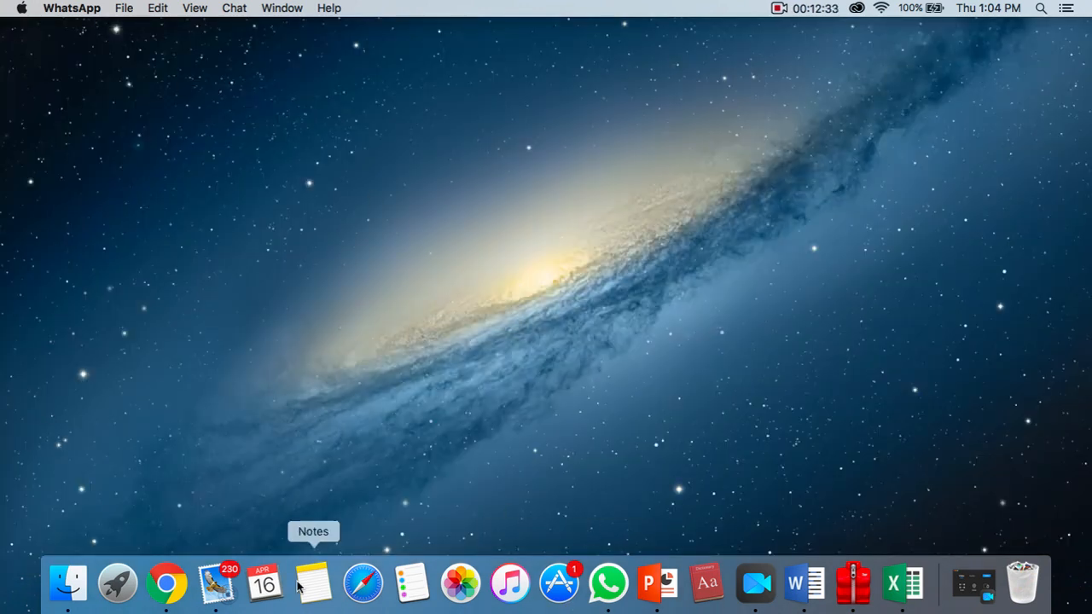
left_click(167, 585)
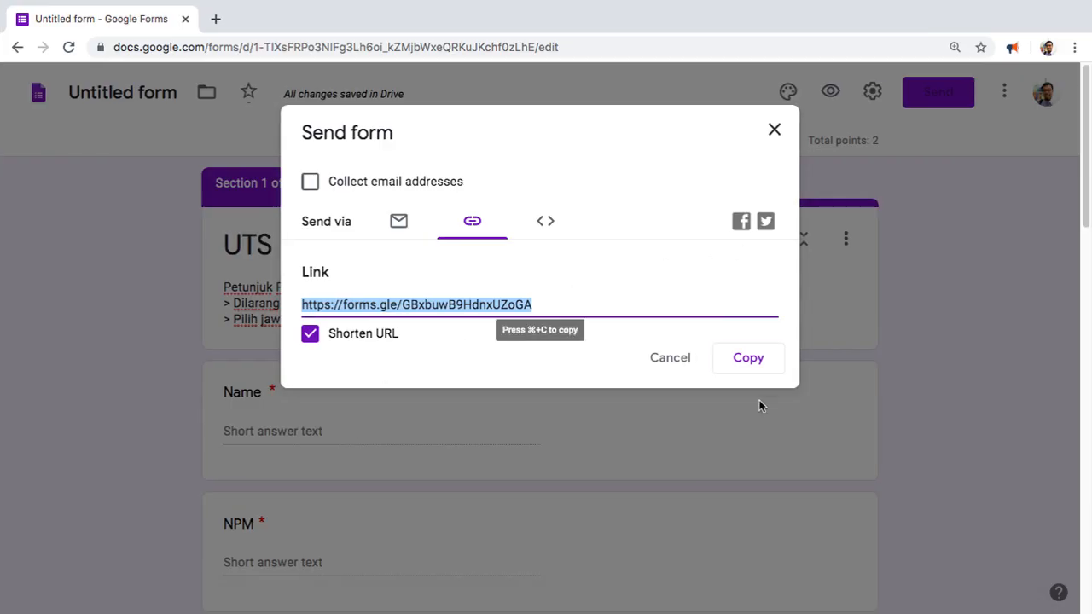
left_click(776, 132)
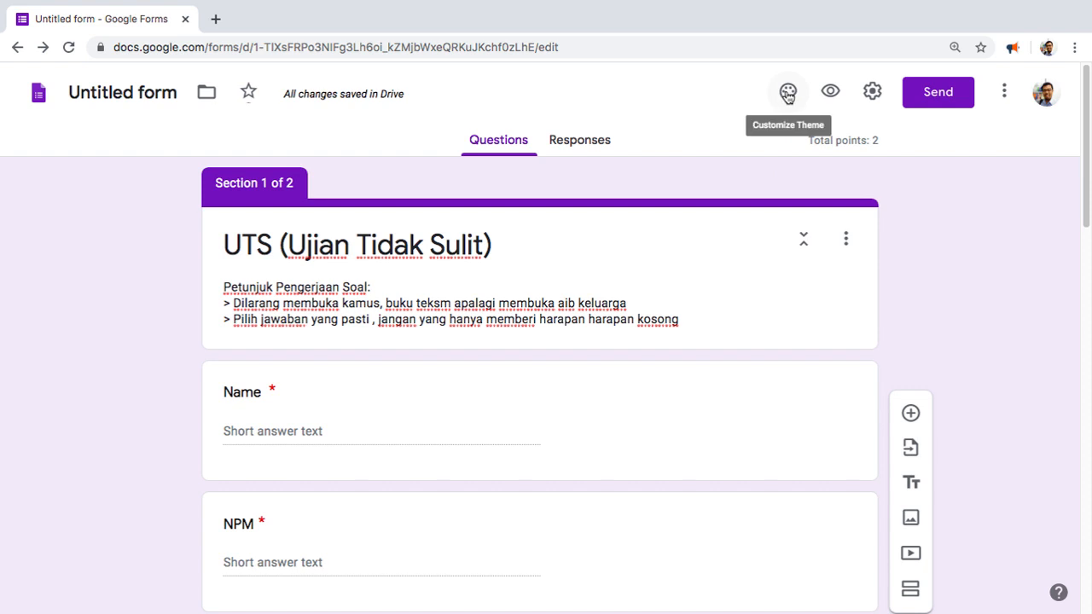
Step: Review the form's theme options for header image, theme color, background color and font style, and close them
left_click(787, 92)
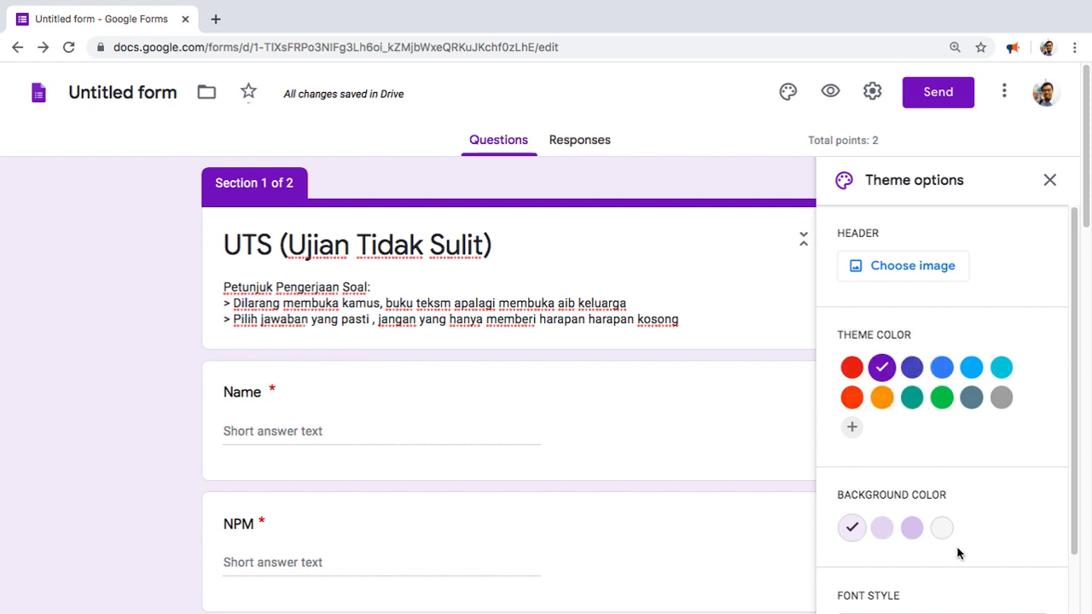
left_click_drag(1074, 399, 1077, 500)
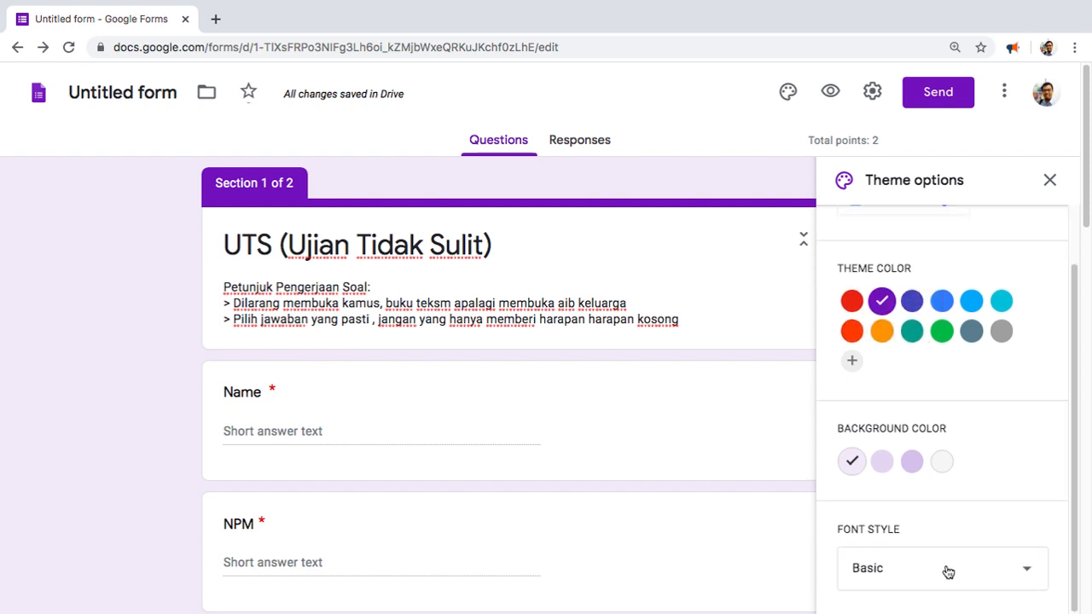
scroll(1074, 332, "up", 1)
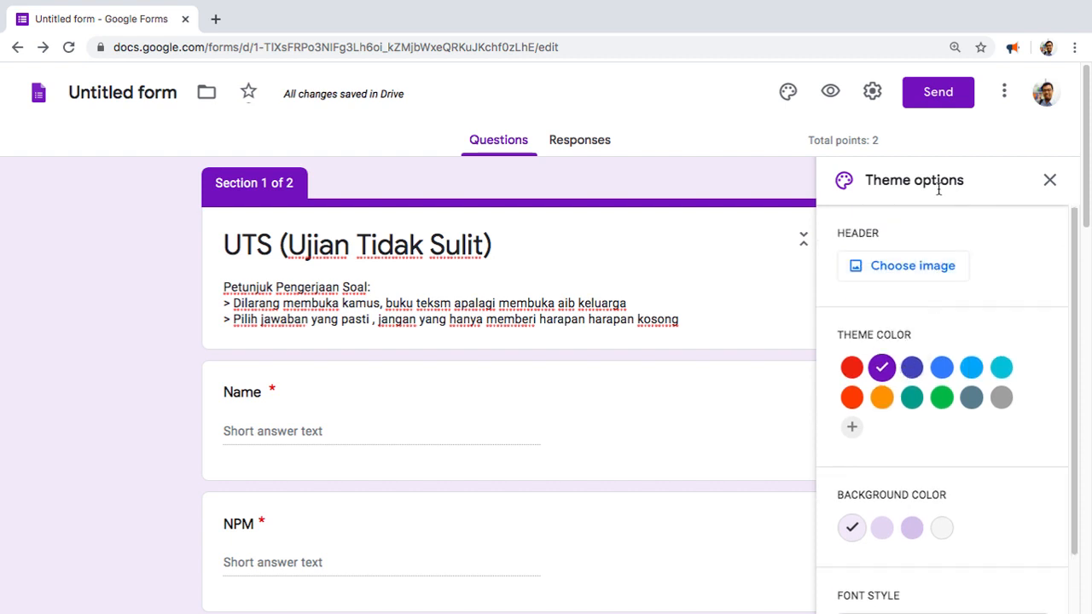
left_click(1050, 180)
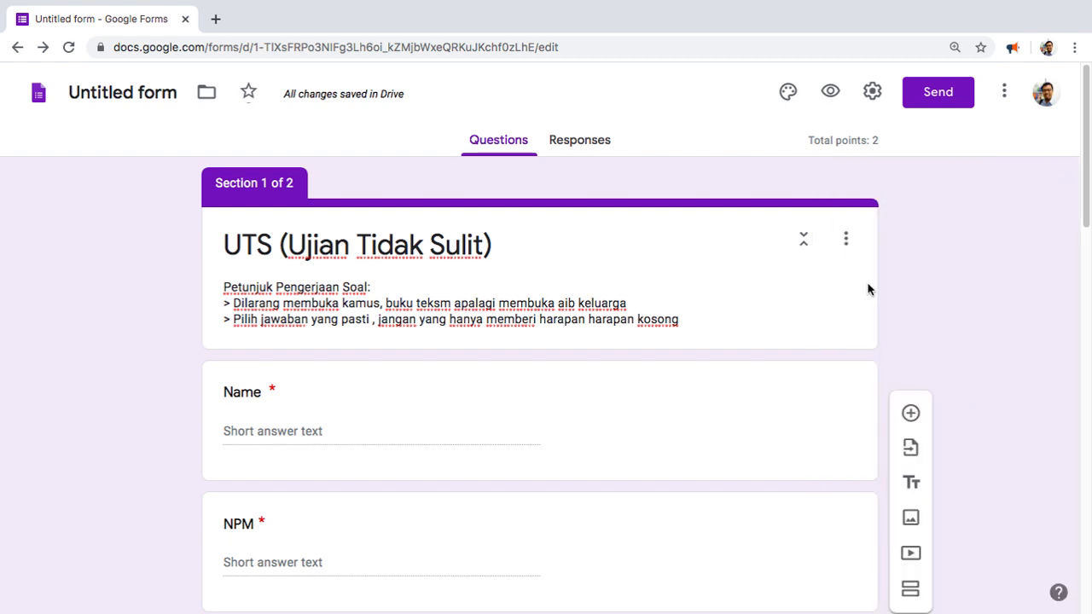
Step: Review the quiz options in the form settings and save the settings
left_click(872, 93)
left_click(710, 182)
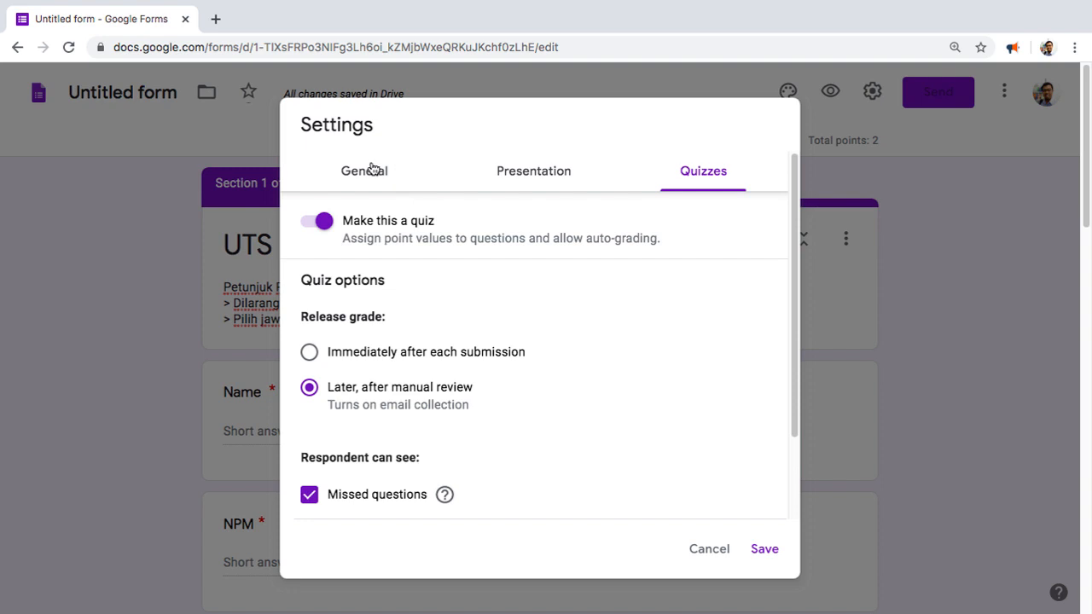
left_click(763, 553)
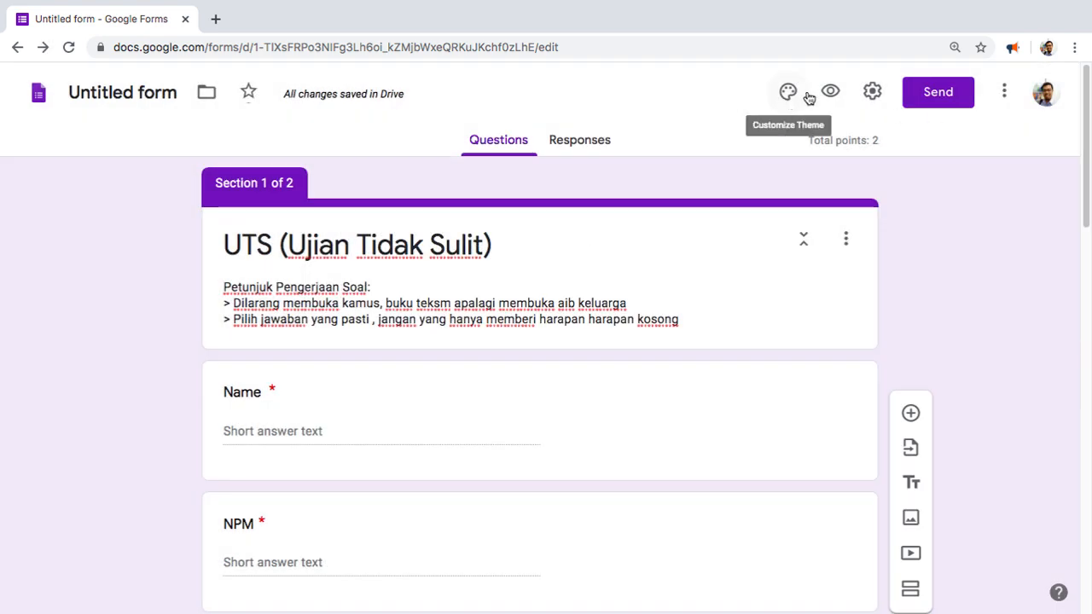
Step: Preview the form as a respondent sees it and look over its email sending options
left_click(833, 97)
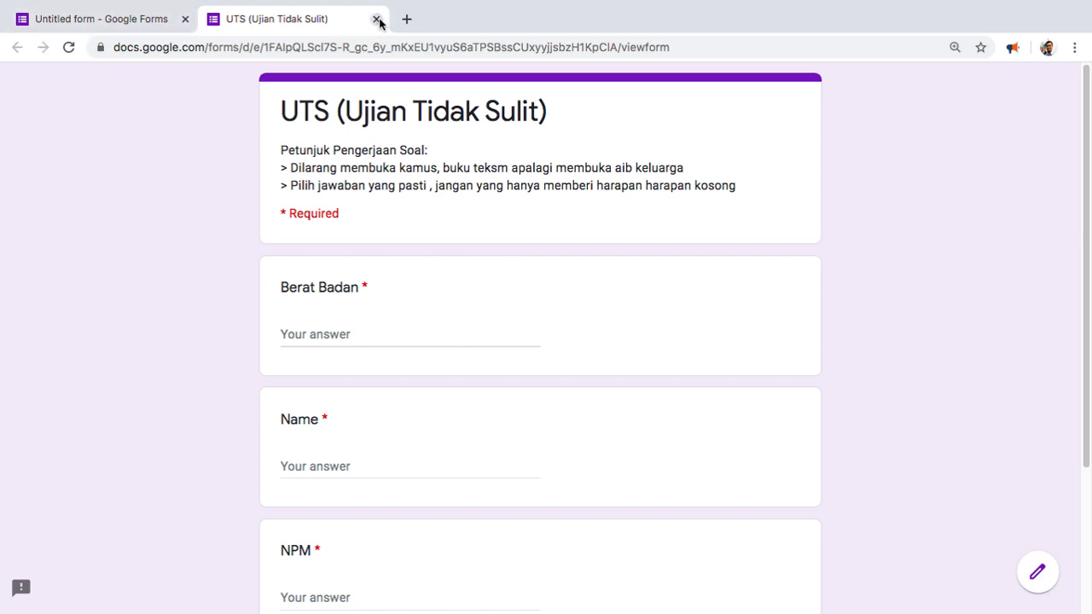
left_click(136, 14)
left_click(358, 19)
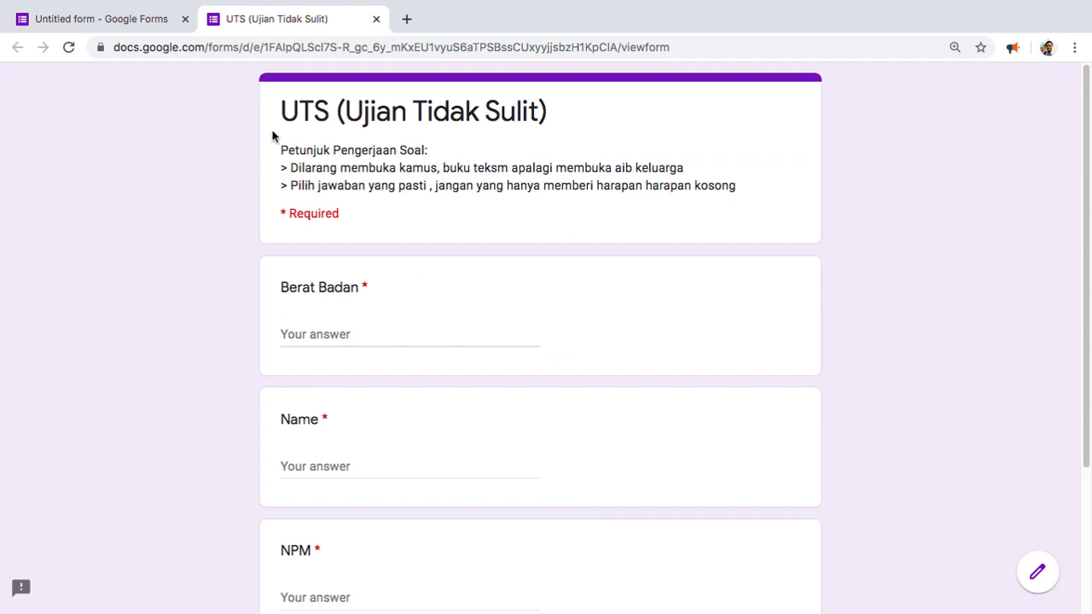
left_click(111, 24)
left_click(376, 19)
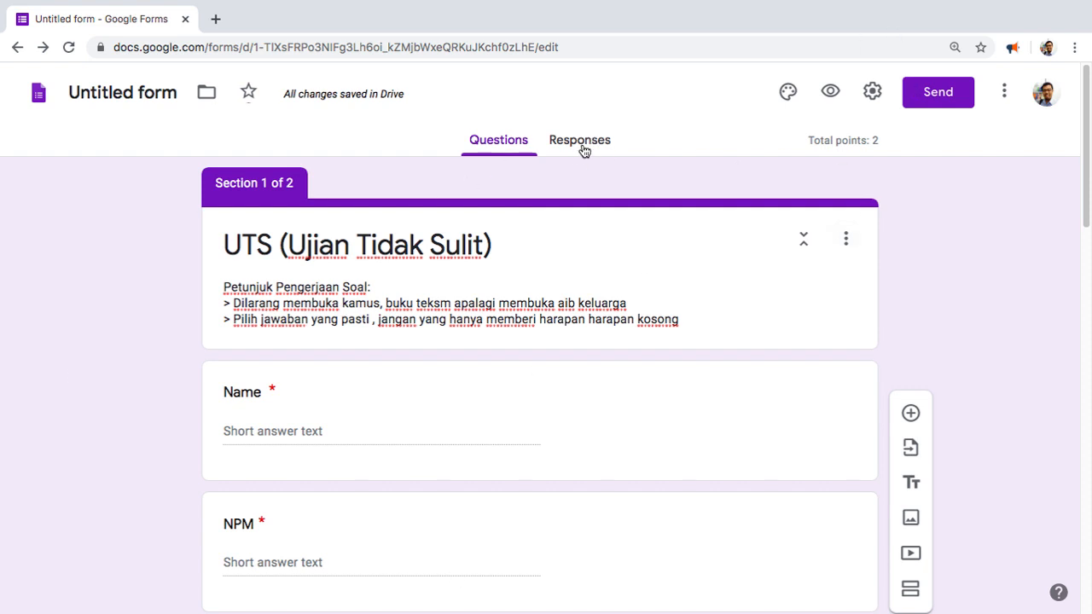
left_click(935, 93)
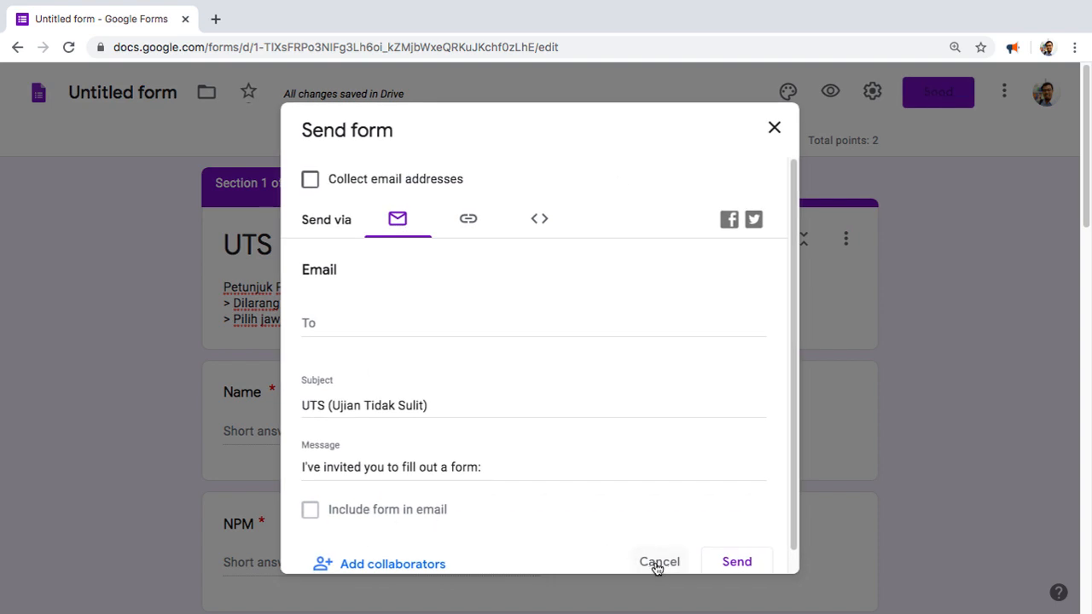
left_click(773, 129)
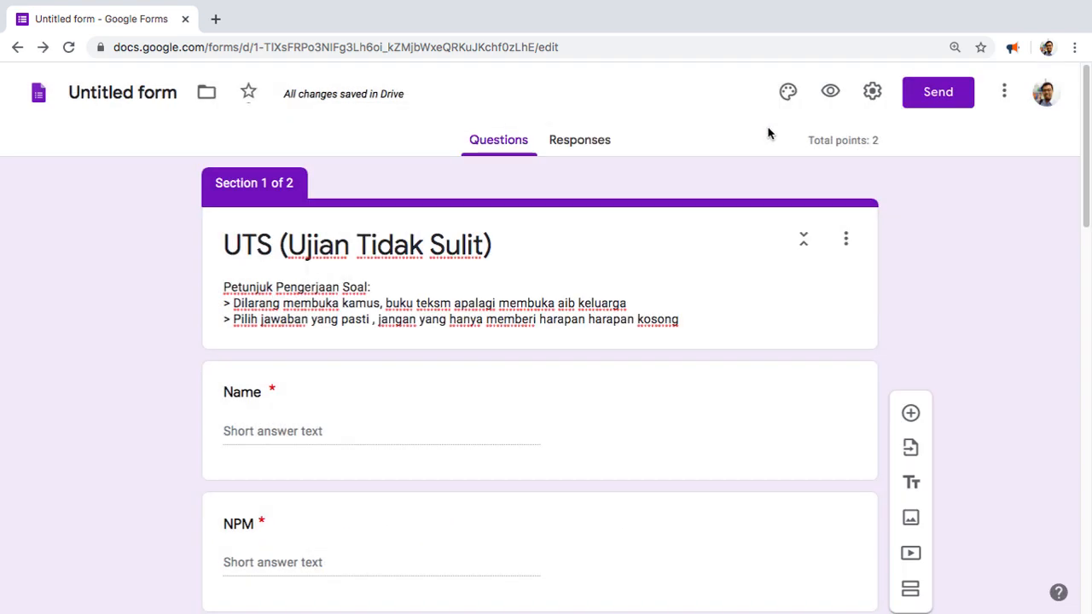
Step: Turn off accepting responses in the form's responses view and turn it back on
left_click(587, 147)
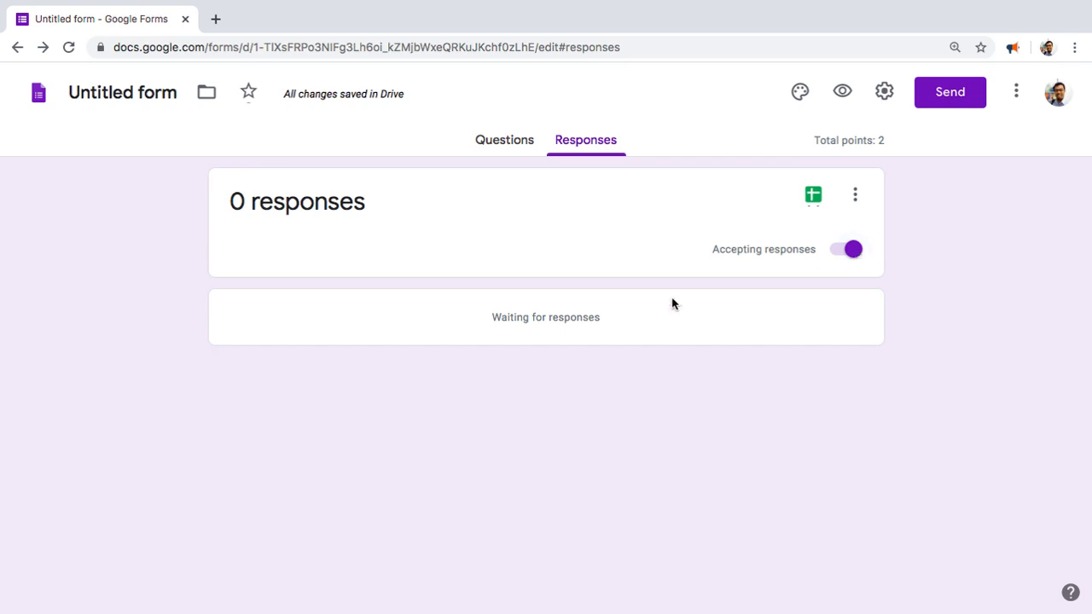
left_click(852, 251)
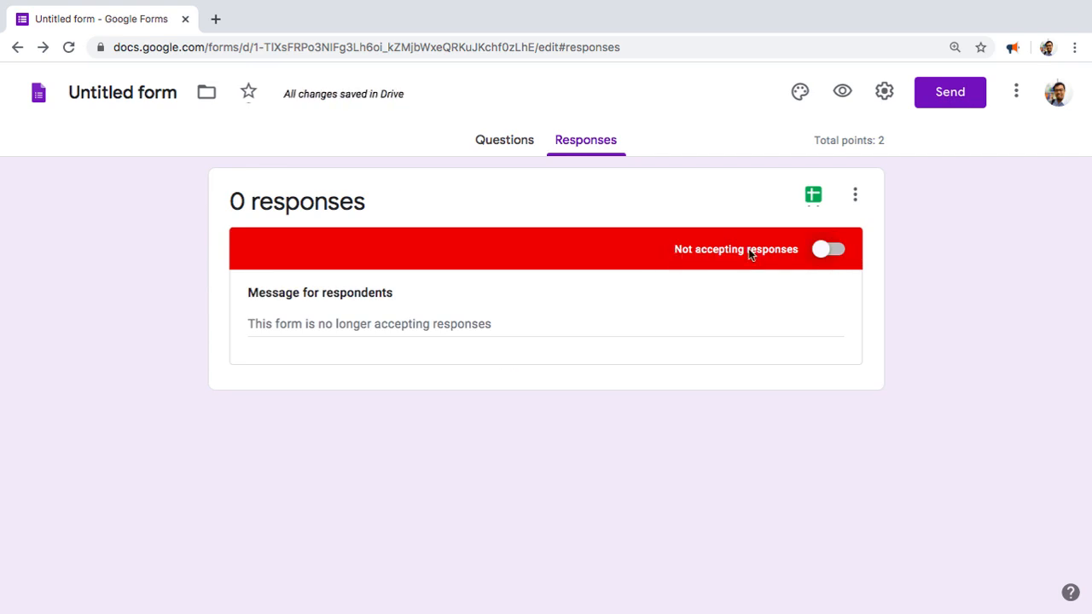
left_click(824, 250)
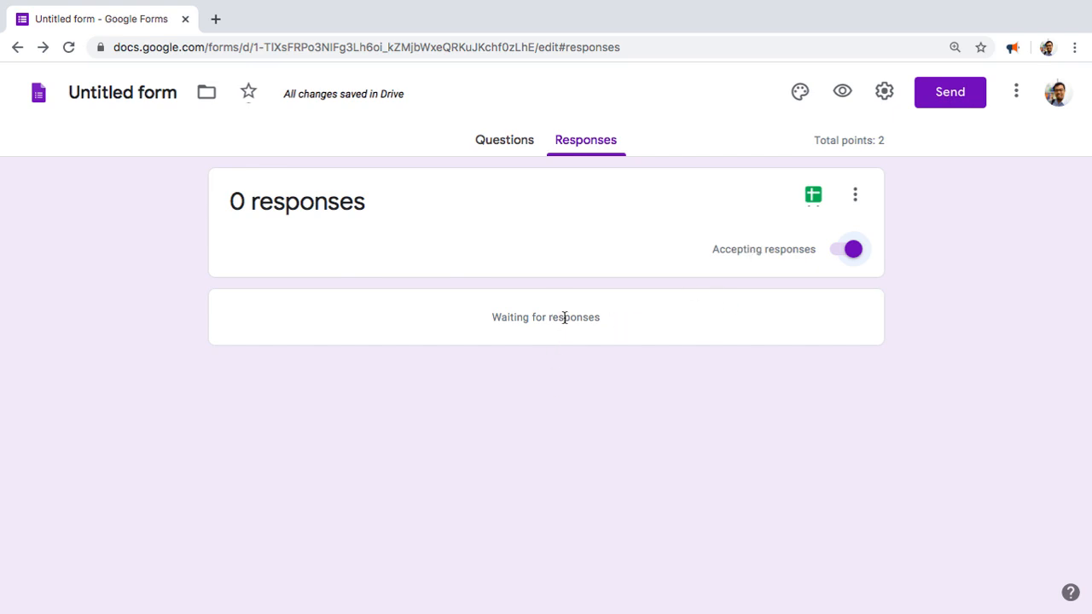
Step: Create a new spreadsheet named "Untitled form (Responses)" as the response destination, close it, and stop the form from accepting responses
left_click(814, 196)
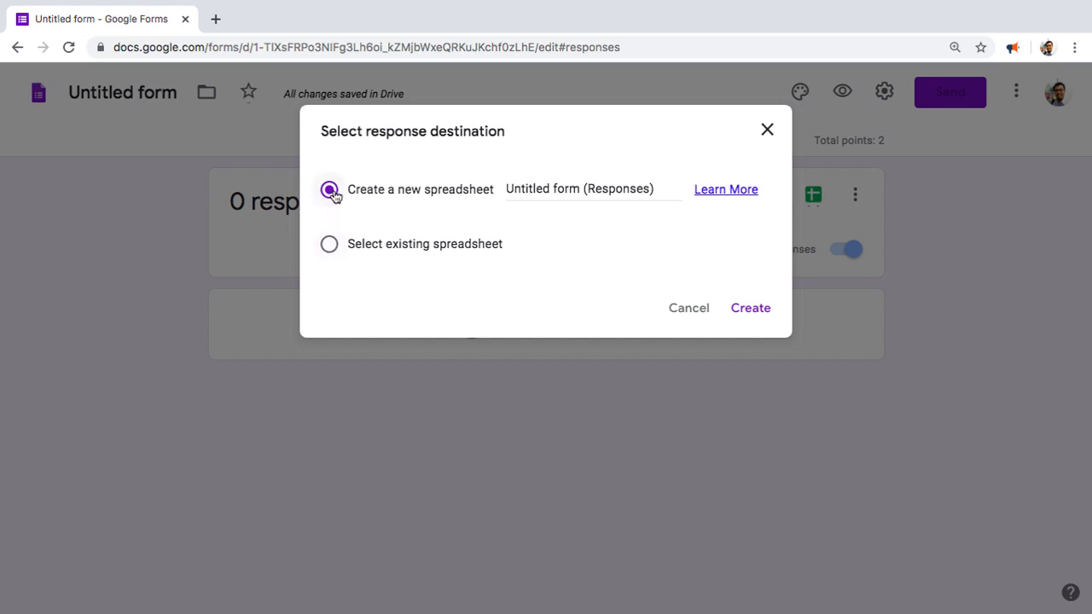
left_click(748, 309)
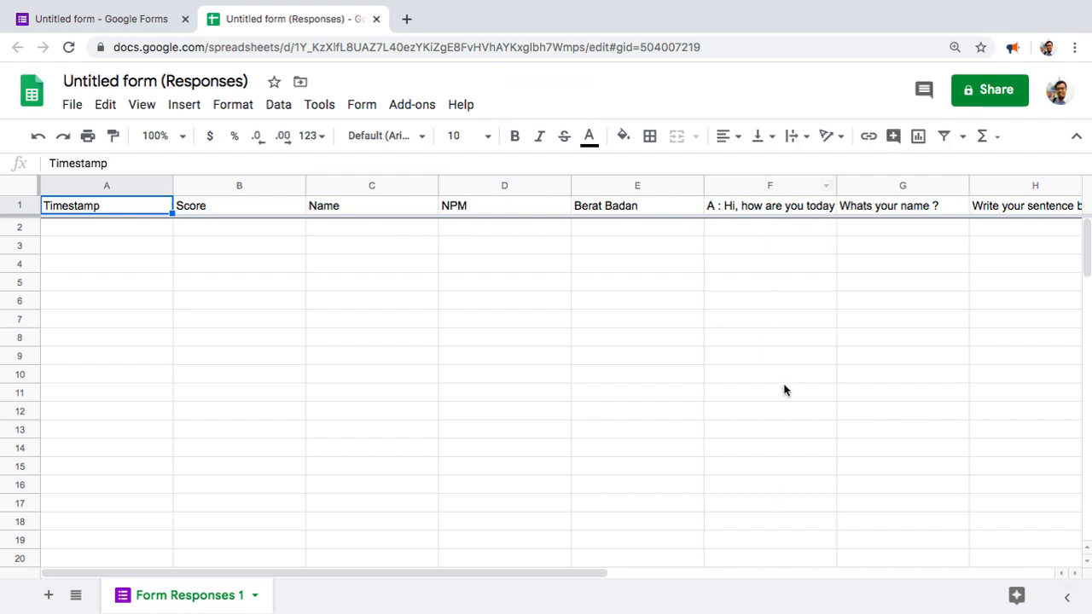
left_click(376, 19)
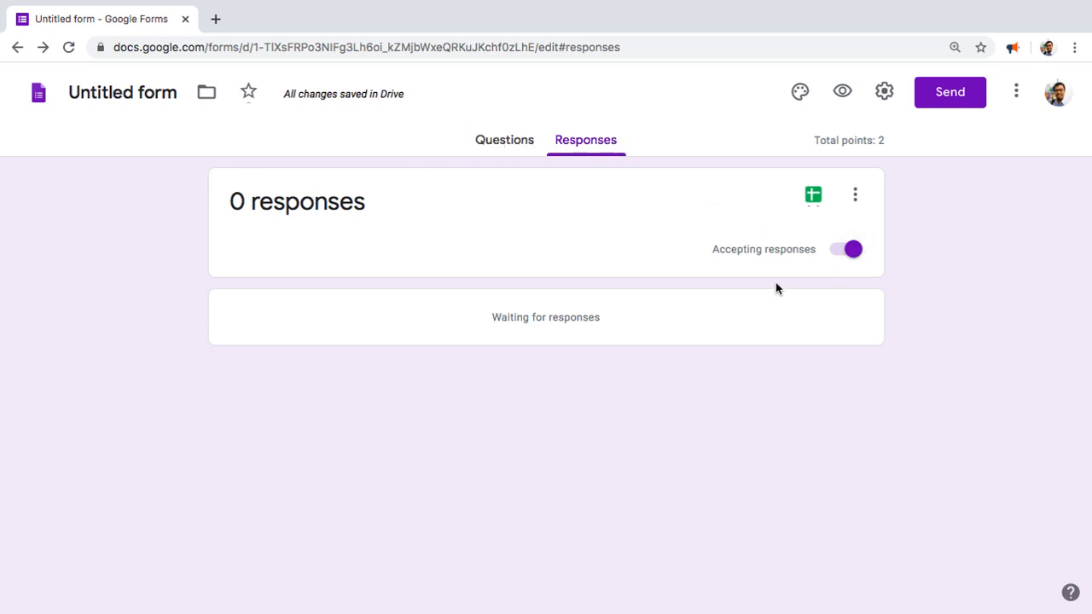
left_click(850, 249)
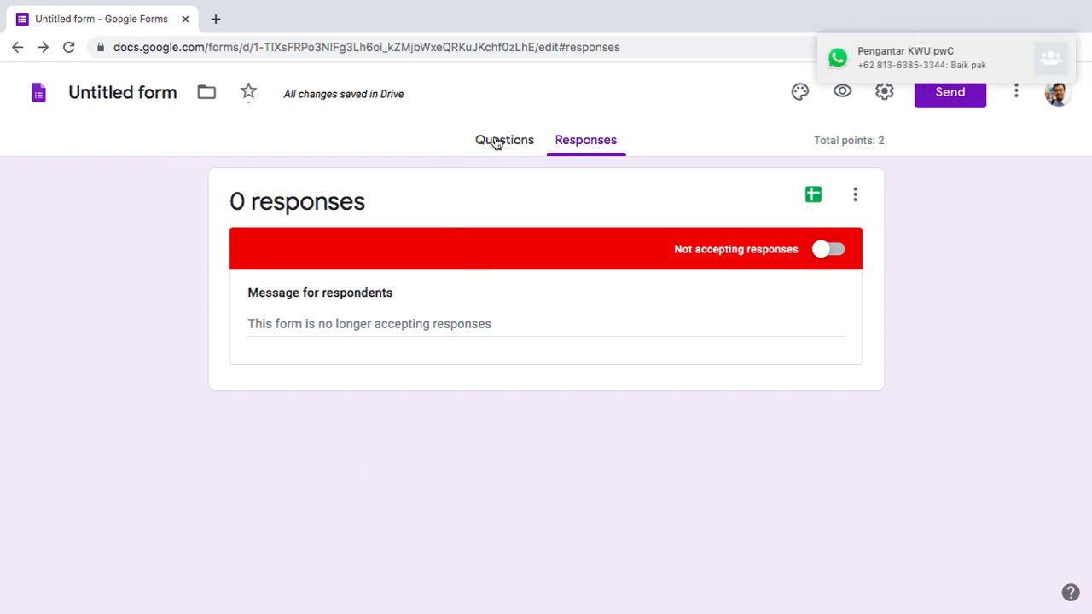
Step: Review the form's questions in sections 1 and 2 down to the picture question
left_click(496, 141)
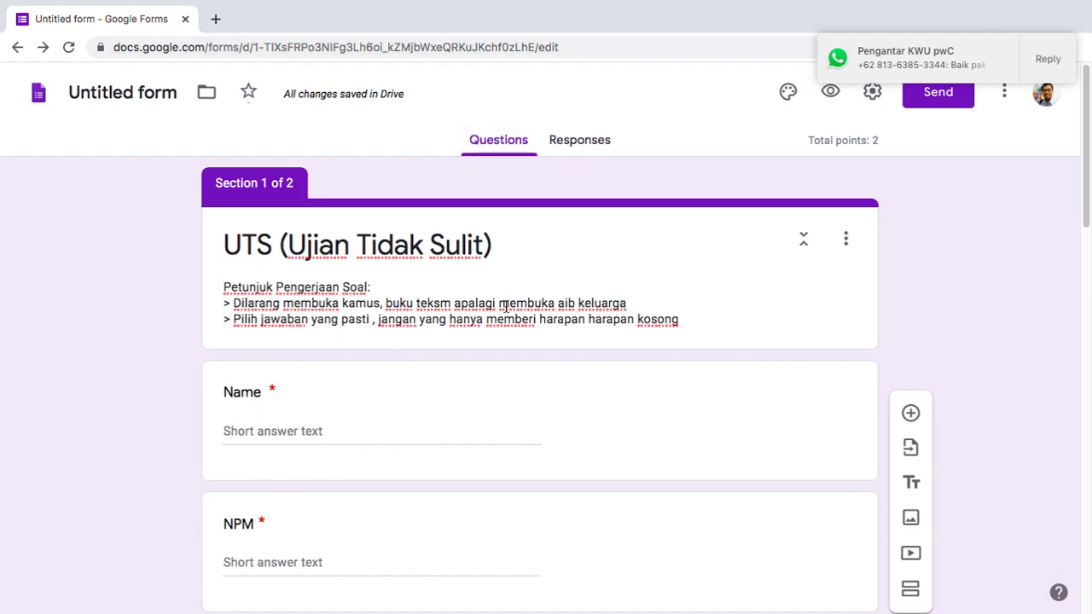
scroll(537, 363, "down", 6)
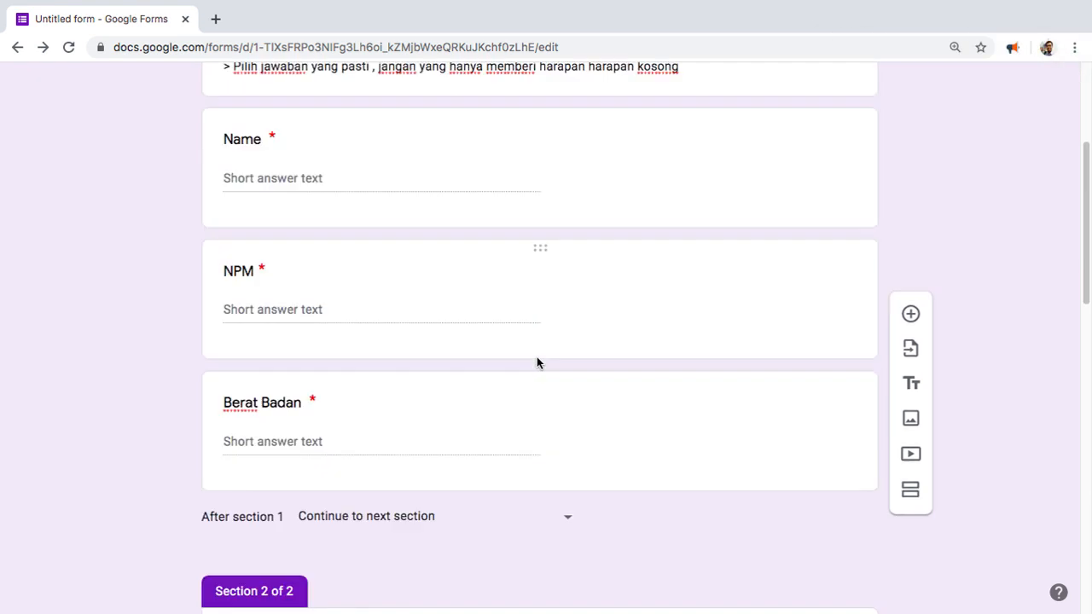
scroll(537, 362, "down", 7)
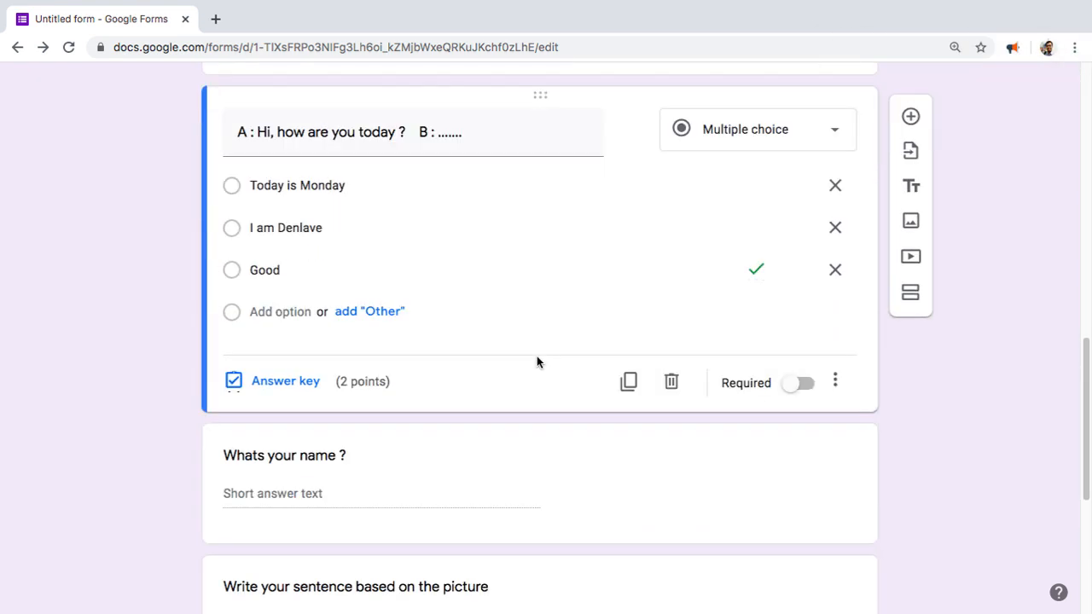
scroll(537, 362, "down", 4)
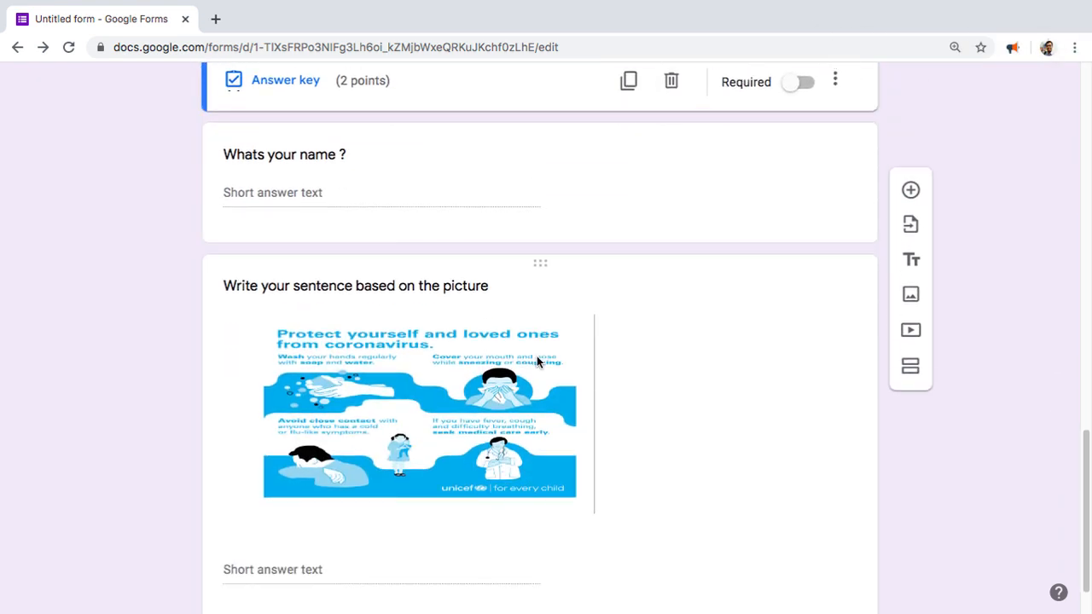
scroll(536, 355, "up", 15)
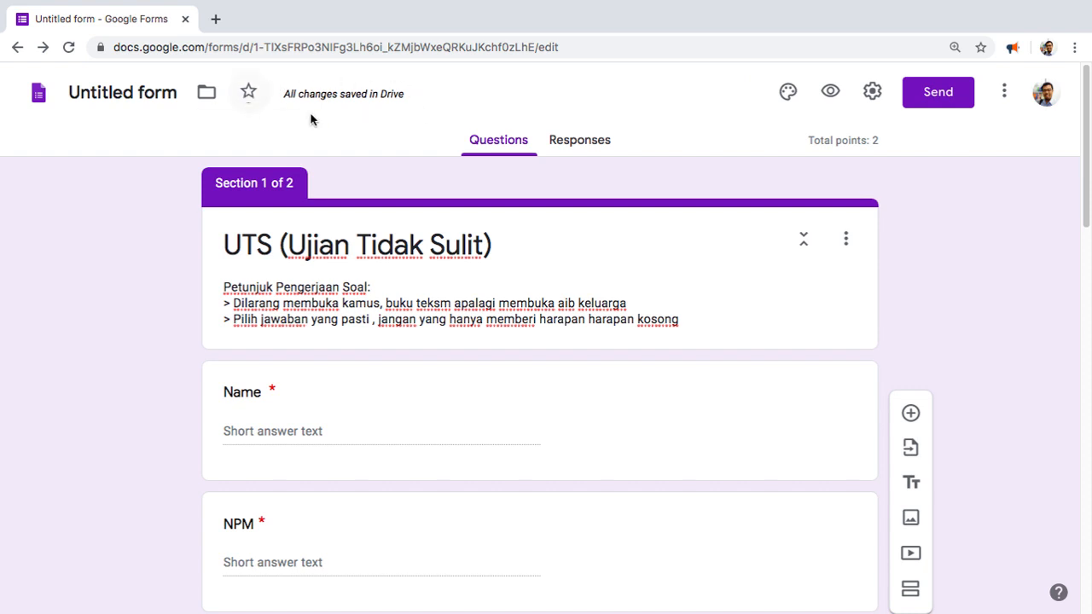
Step: Check the form's Drive save status and look at the My Drive folders it can be moved to
mouse_move(404, 99)
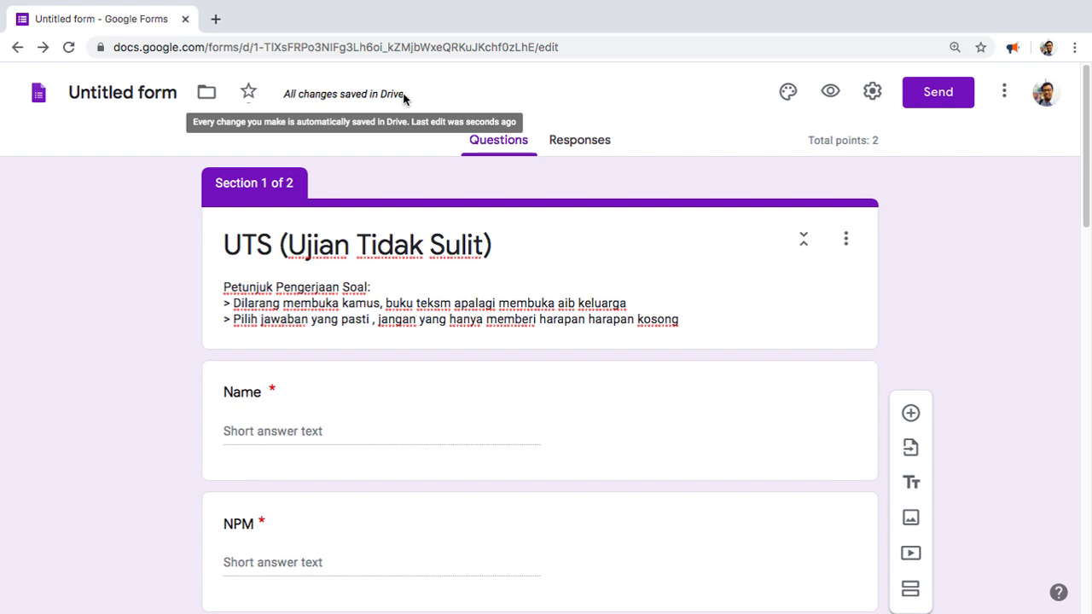
left_click(209, 95)
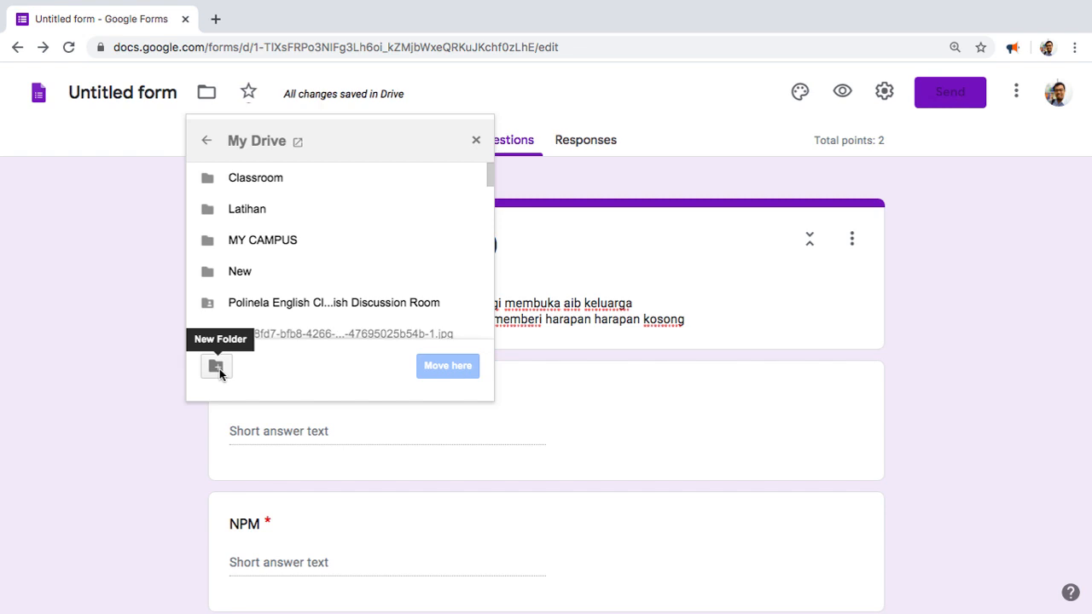
left_click(476, 140)
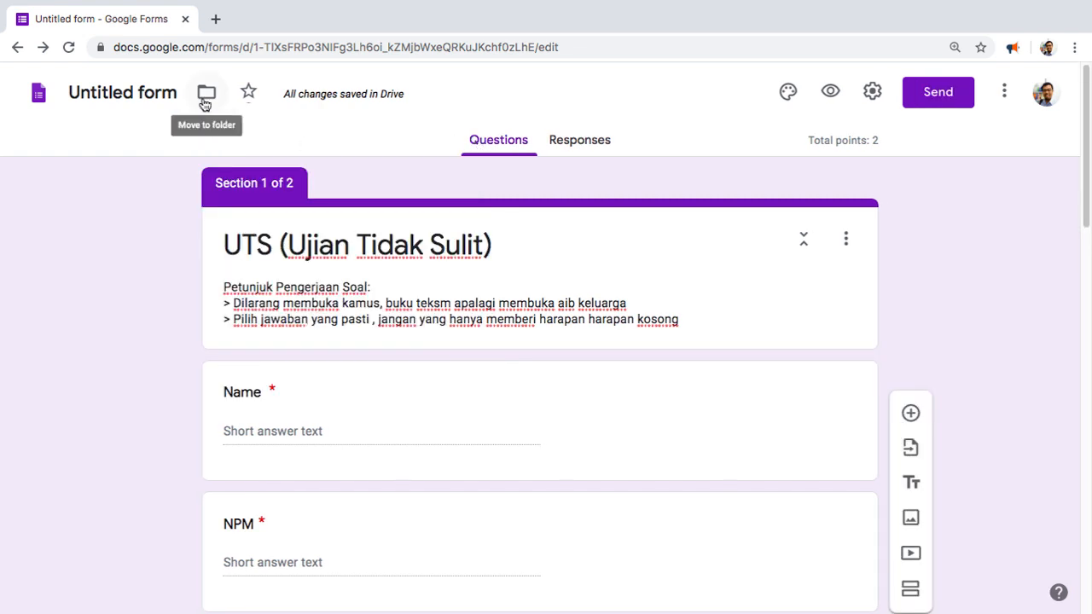
Step: Close the form and open Google Classroom in a new browser window
left_click(185, 18)
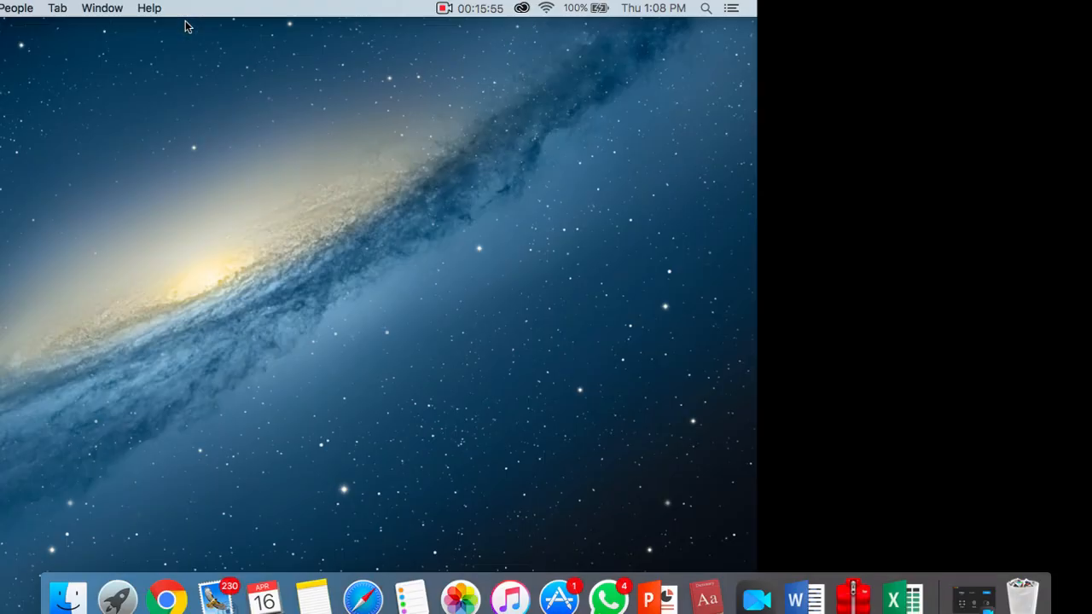
left_click(168, 585)
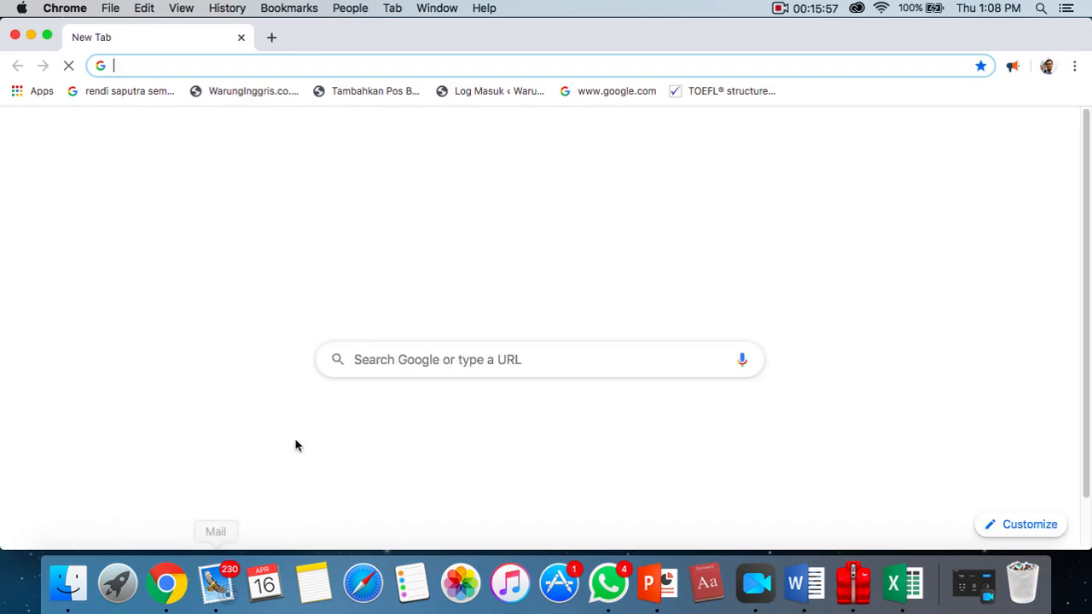
left_click(454, 444)
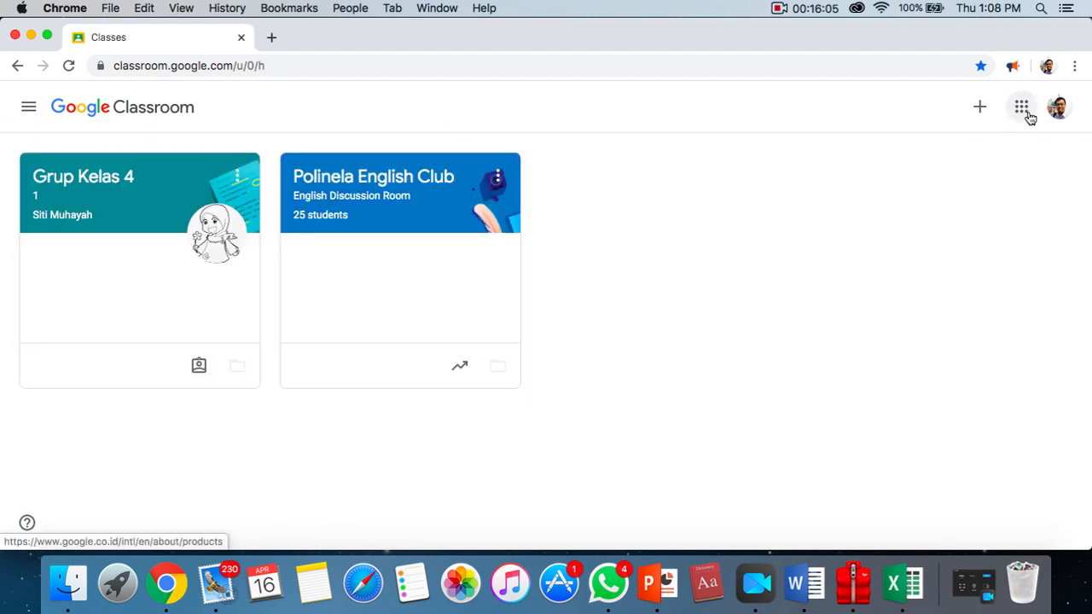
Step: Switch Classroom to the institutional Google account and open the Drive folder of the "English at POLINELA" class
left_click(1058, 106)
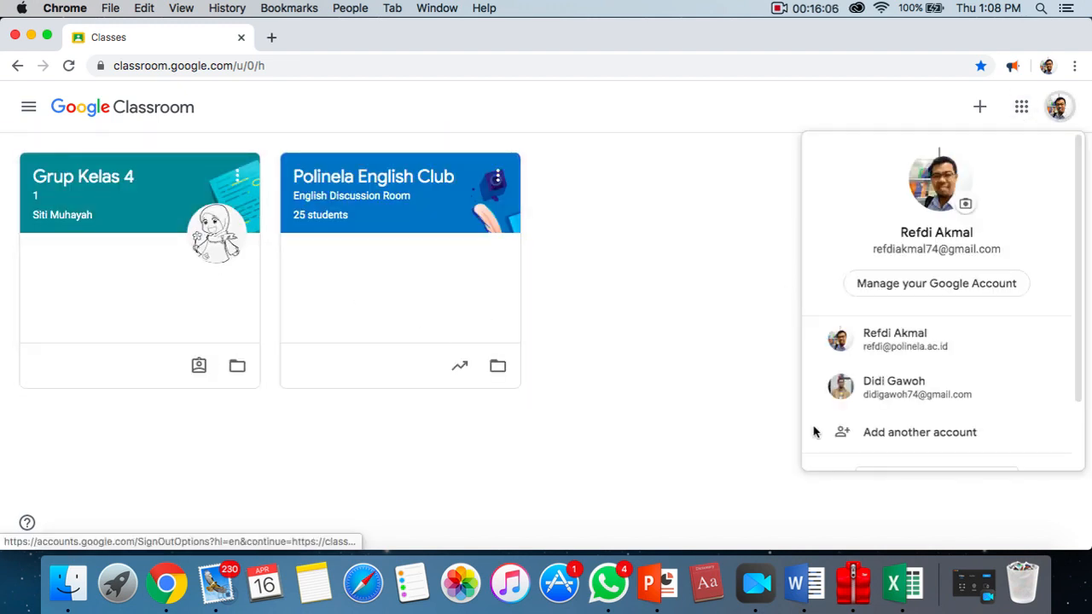
left_click(900, 342)
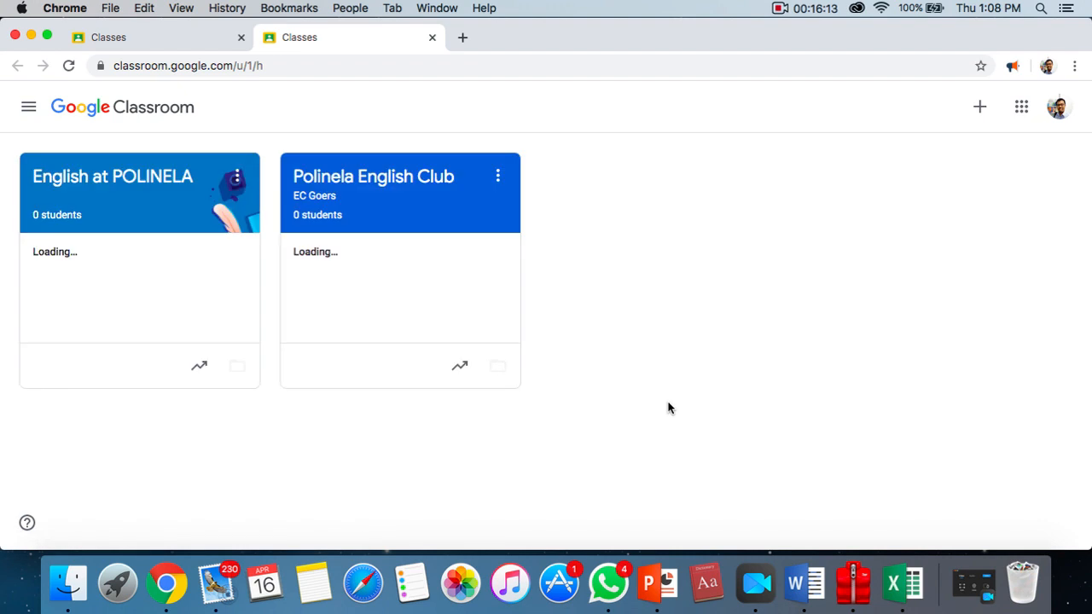
left_click(240, 367)
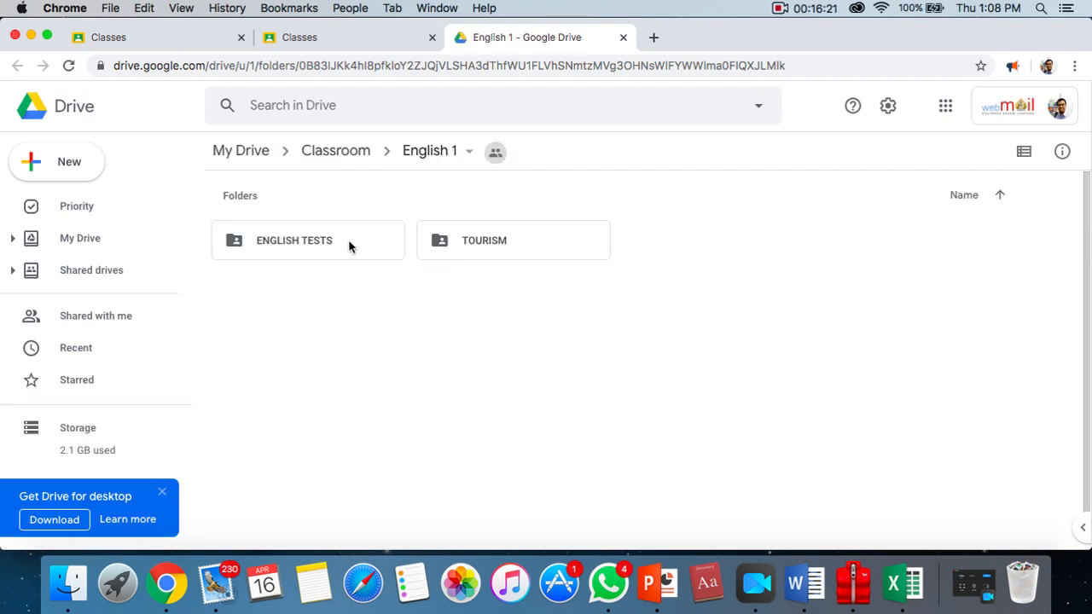
Step: Open the QUIZ 1 LIVE STOCK 2020 form from the ENGLISH TESTS folder and show the browser window in full screen
left_click(289, 242)
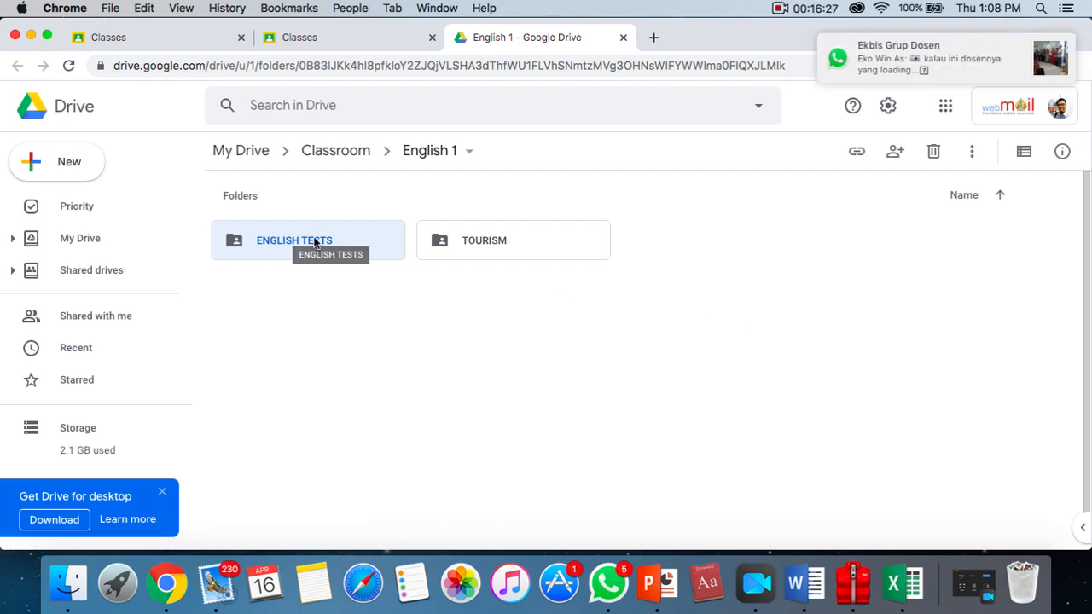
double_click(351, 242)
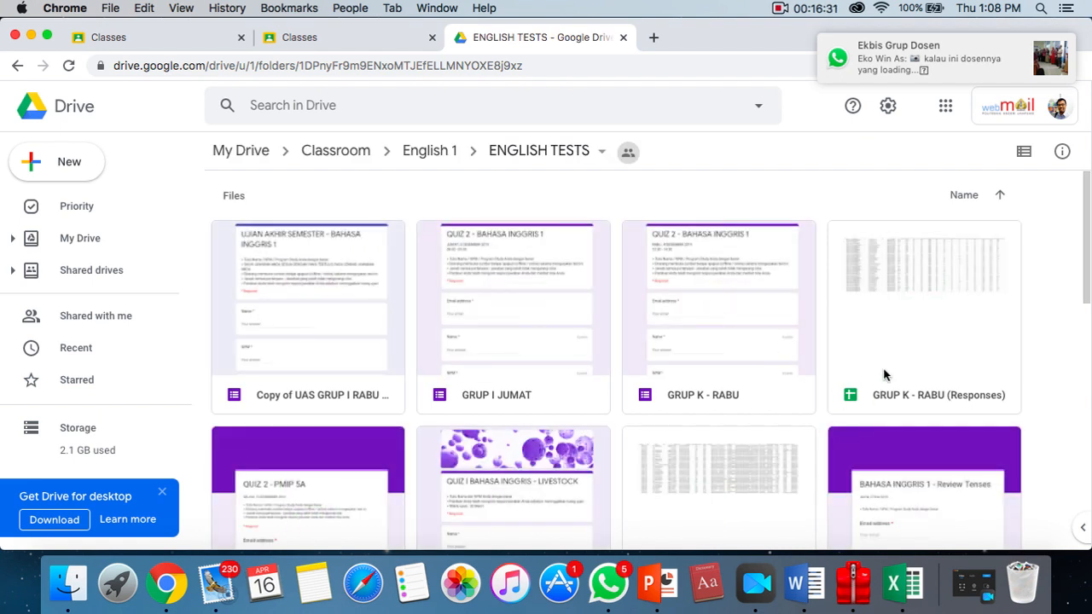
scroll(884, 380, "down", 1)
scroll(883, 375, "down", 2)
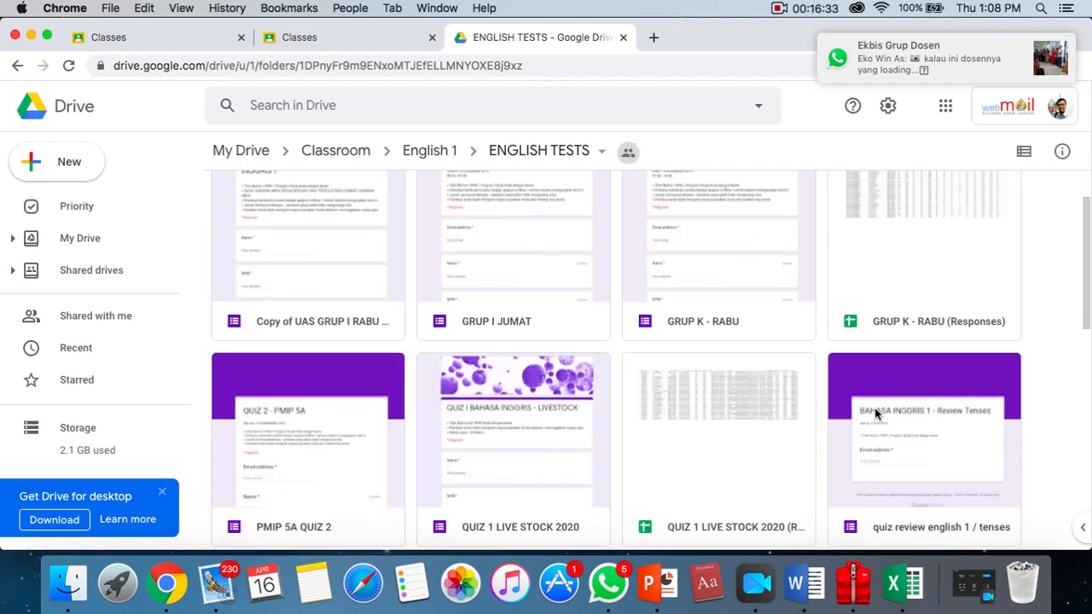
scroll(894, 418, "down", 5)
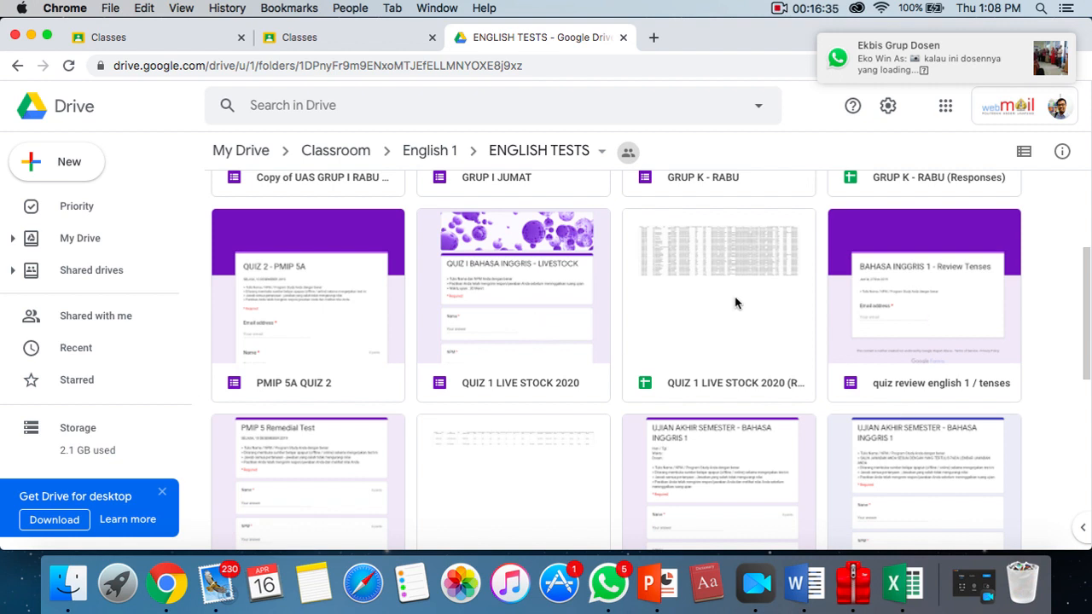
double_click(536, 305)
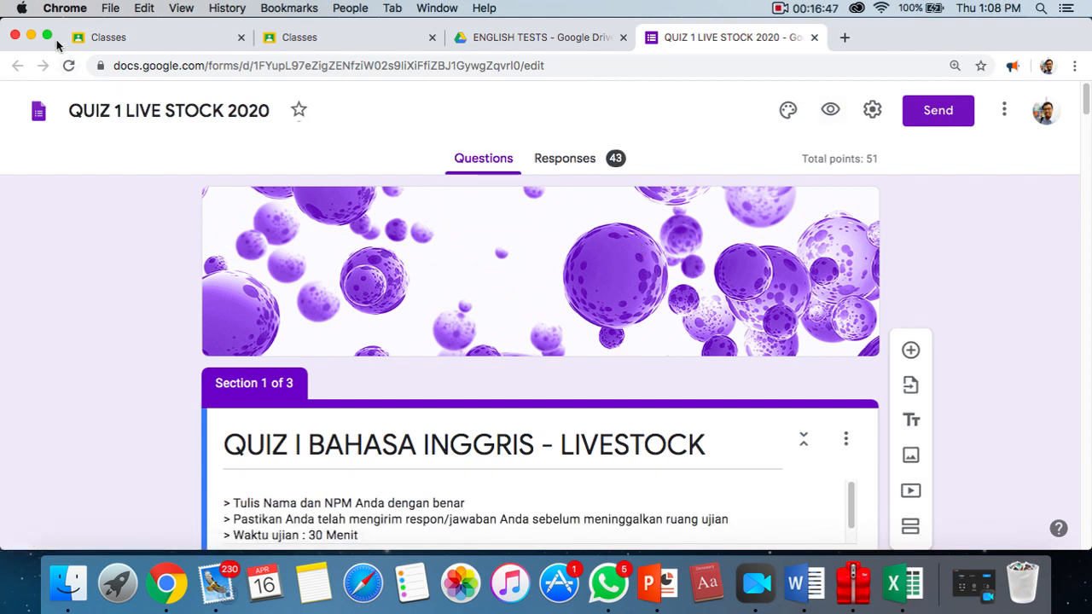
left_click(49, 35)
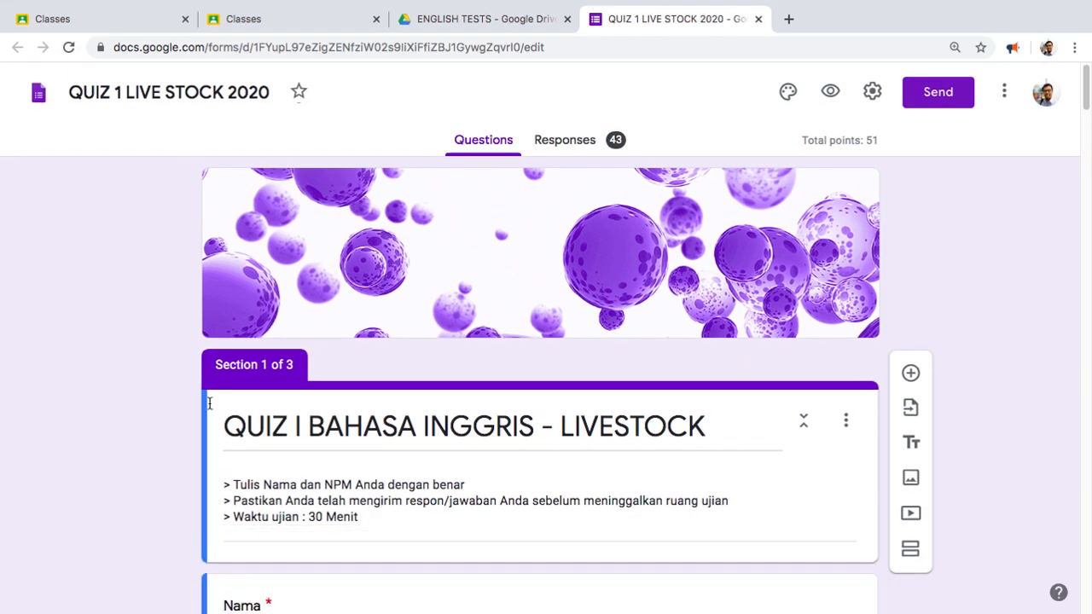
mouse_move(5, 4)
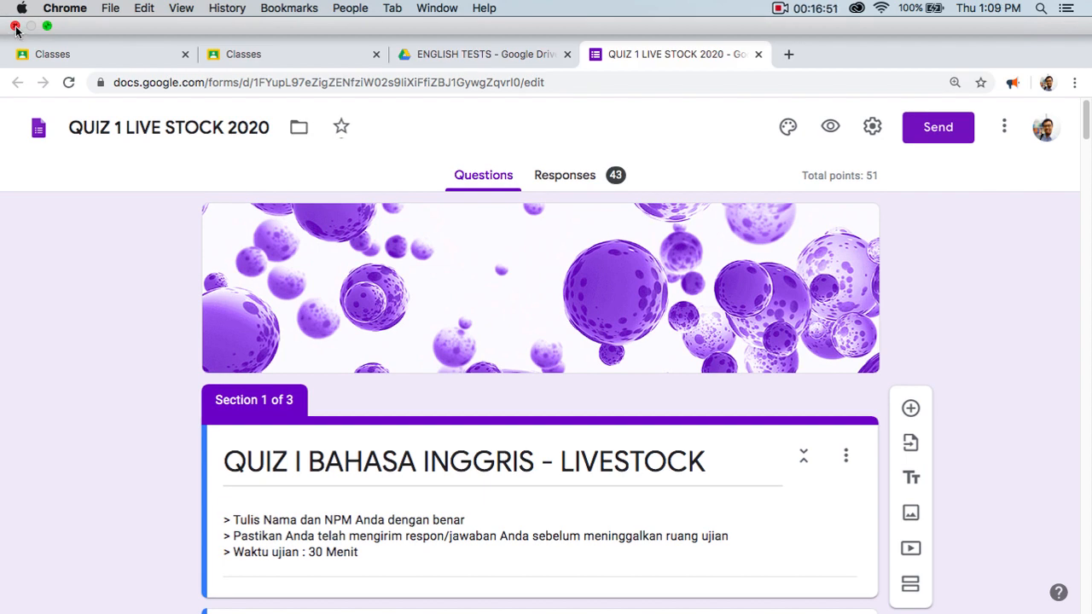